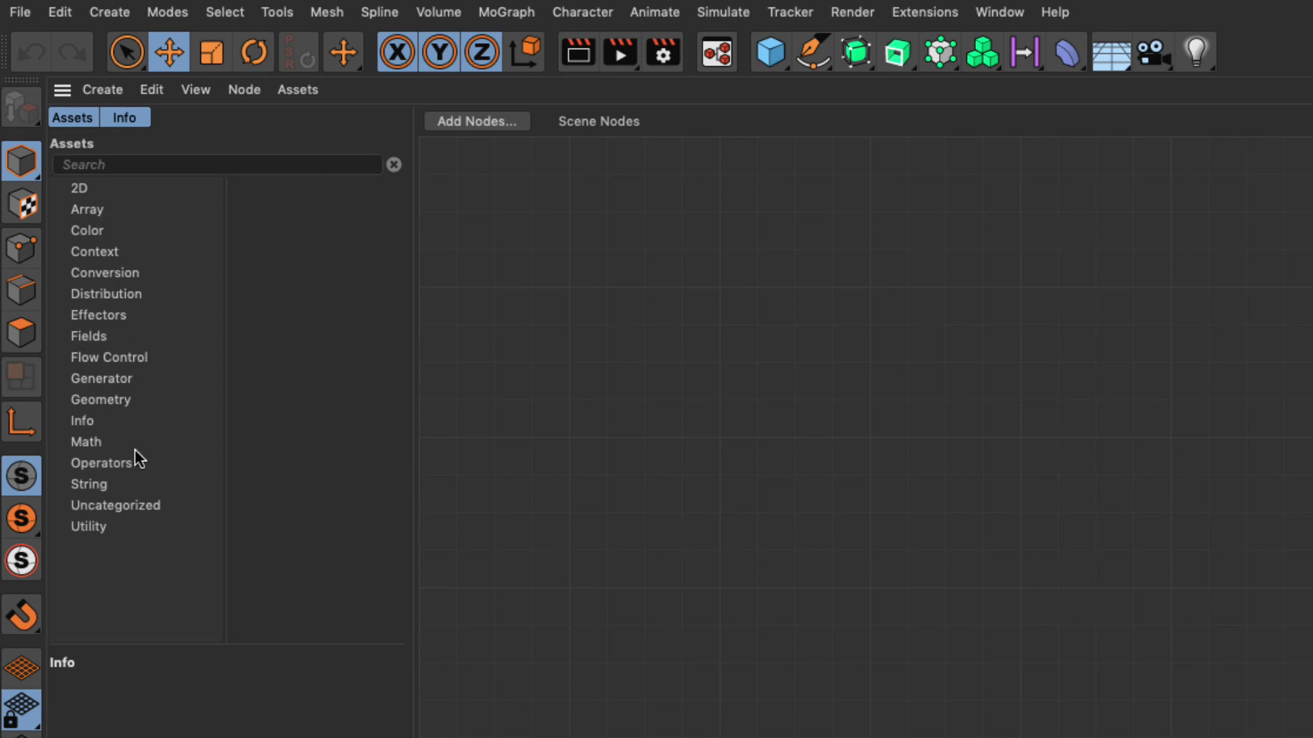
- Add a Distribution Op and a cube Primitive Op, wiring the cube into the distribution and the distribution to the Scene
click(124, 296)
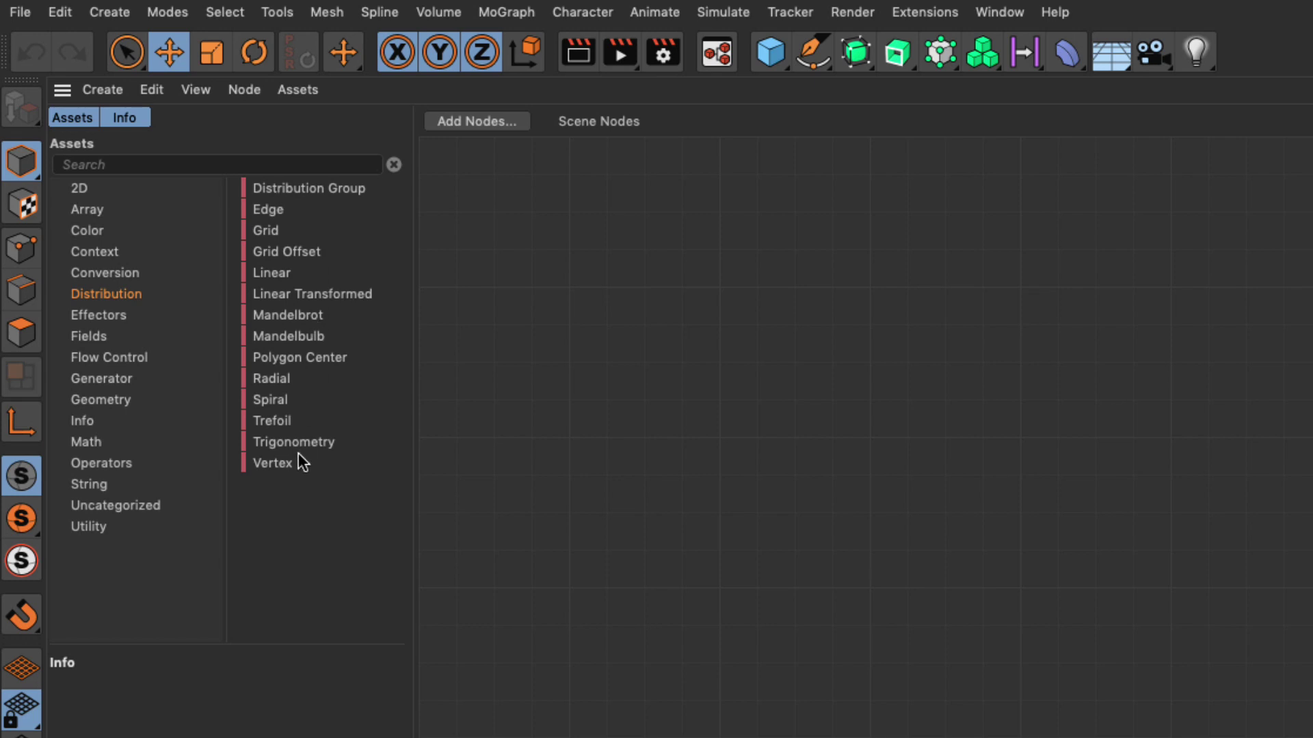
click(98, 464)
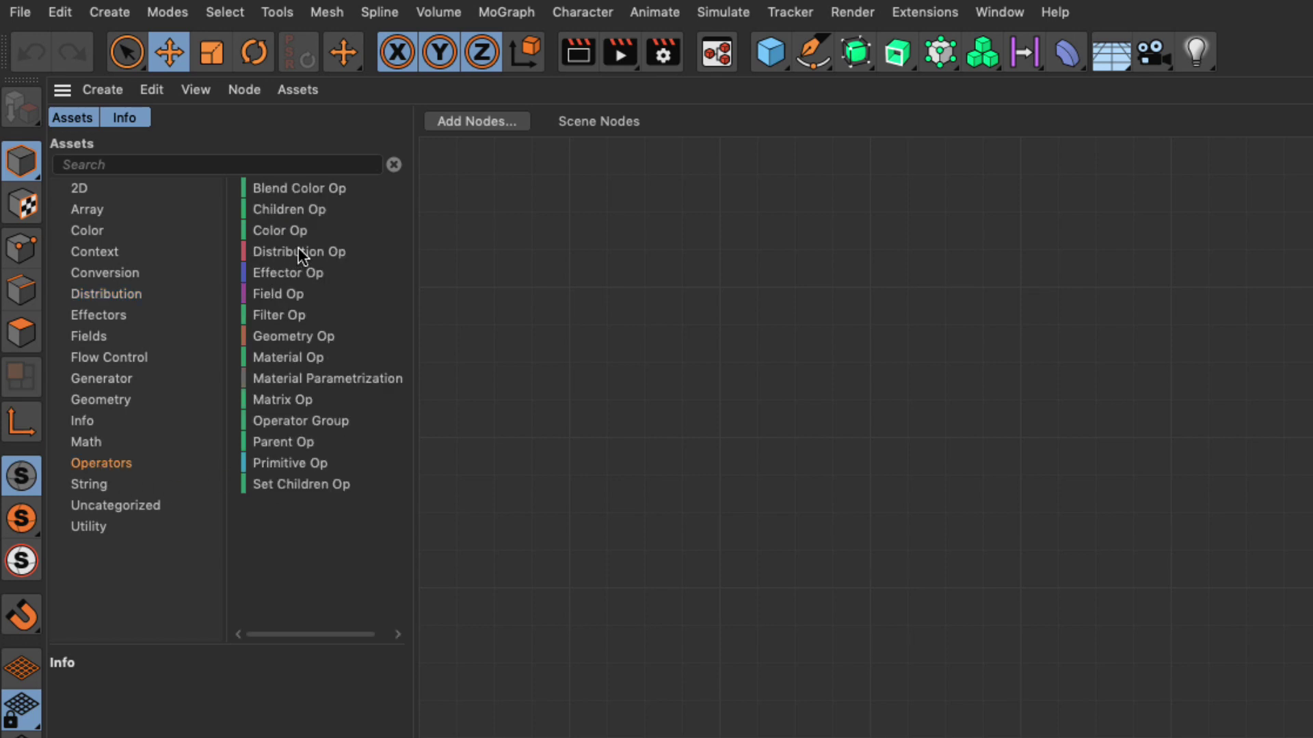
drag(298, 251, 821, 366)
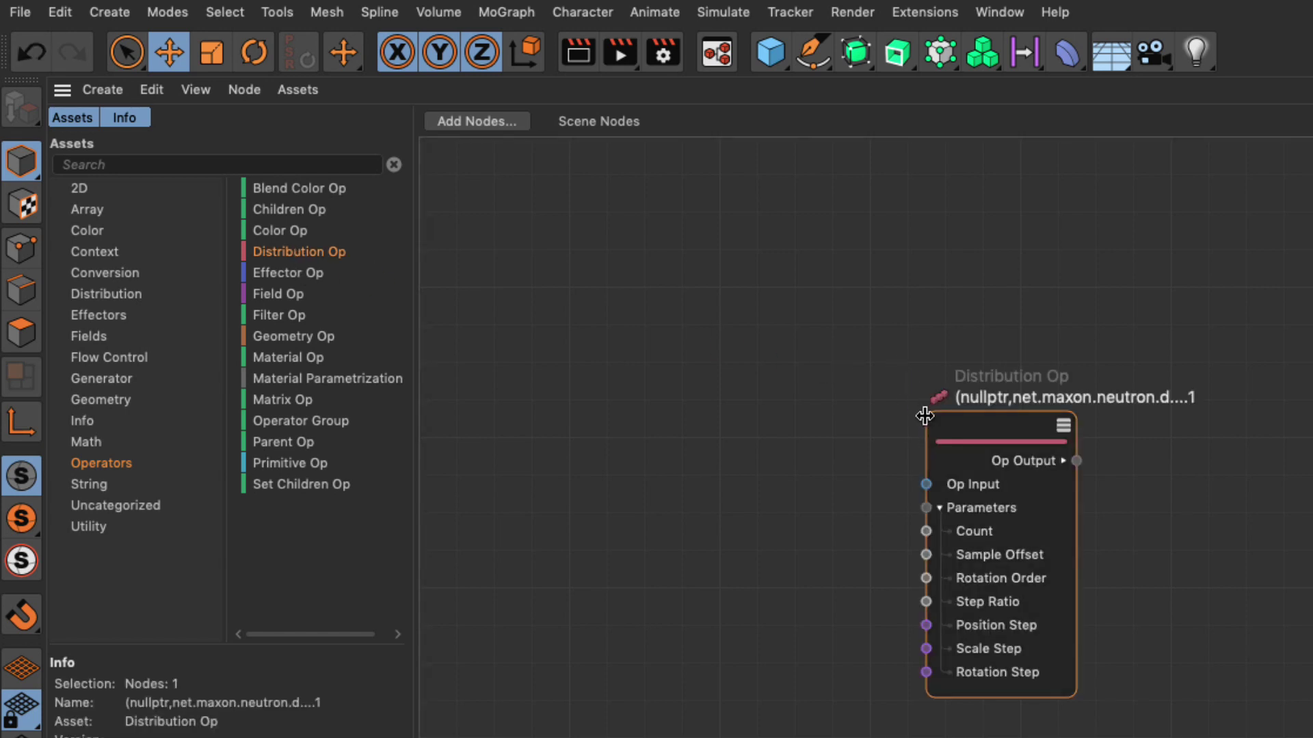
click(266, 166)
text(primi)
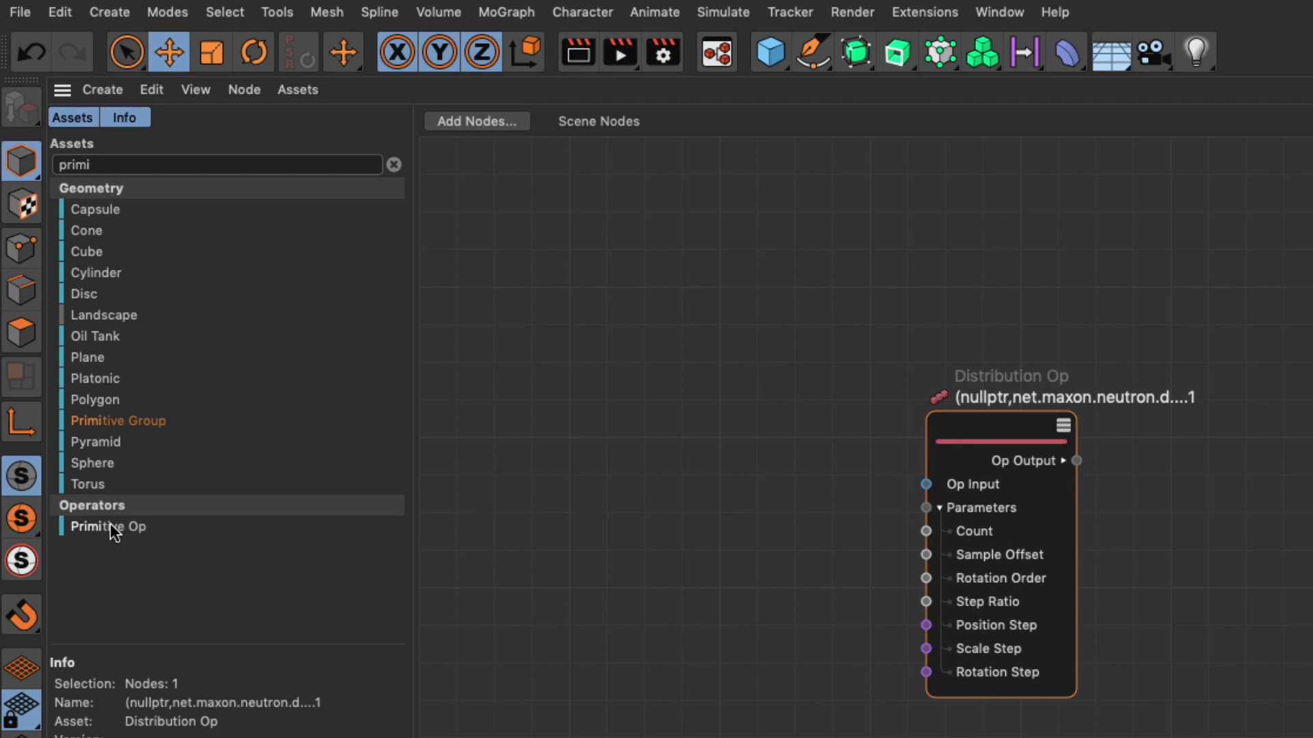
drag(113, 532, 587, 306)
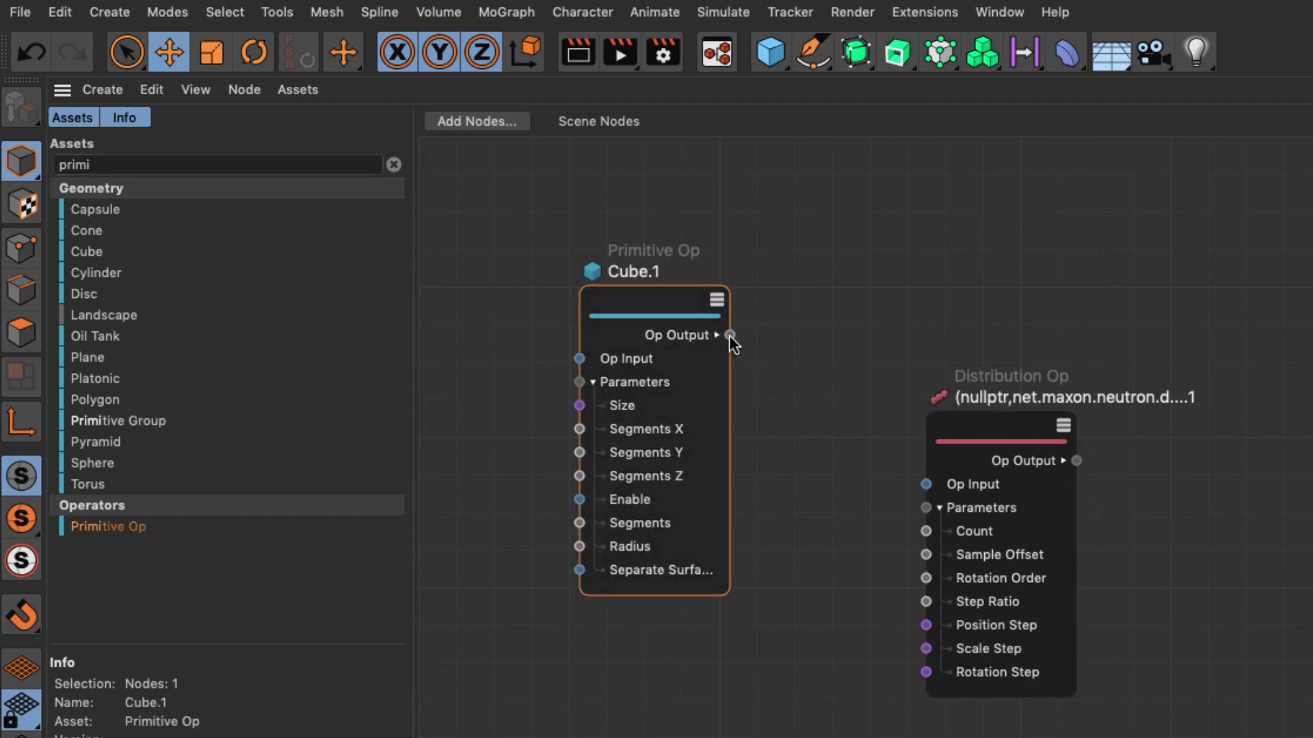
drag(729, 335, 925, 485)
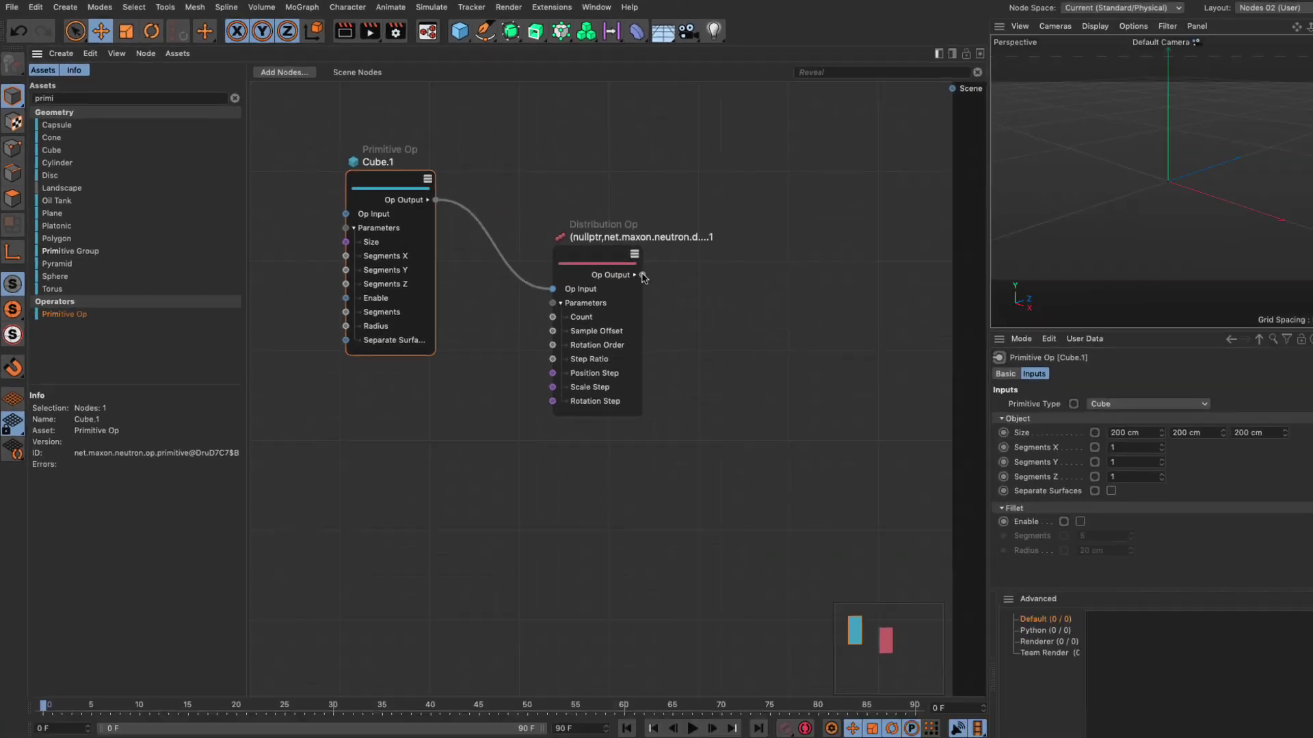
drag(1076, 460, 928, 86)
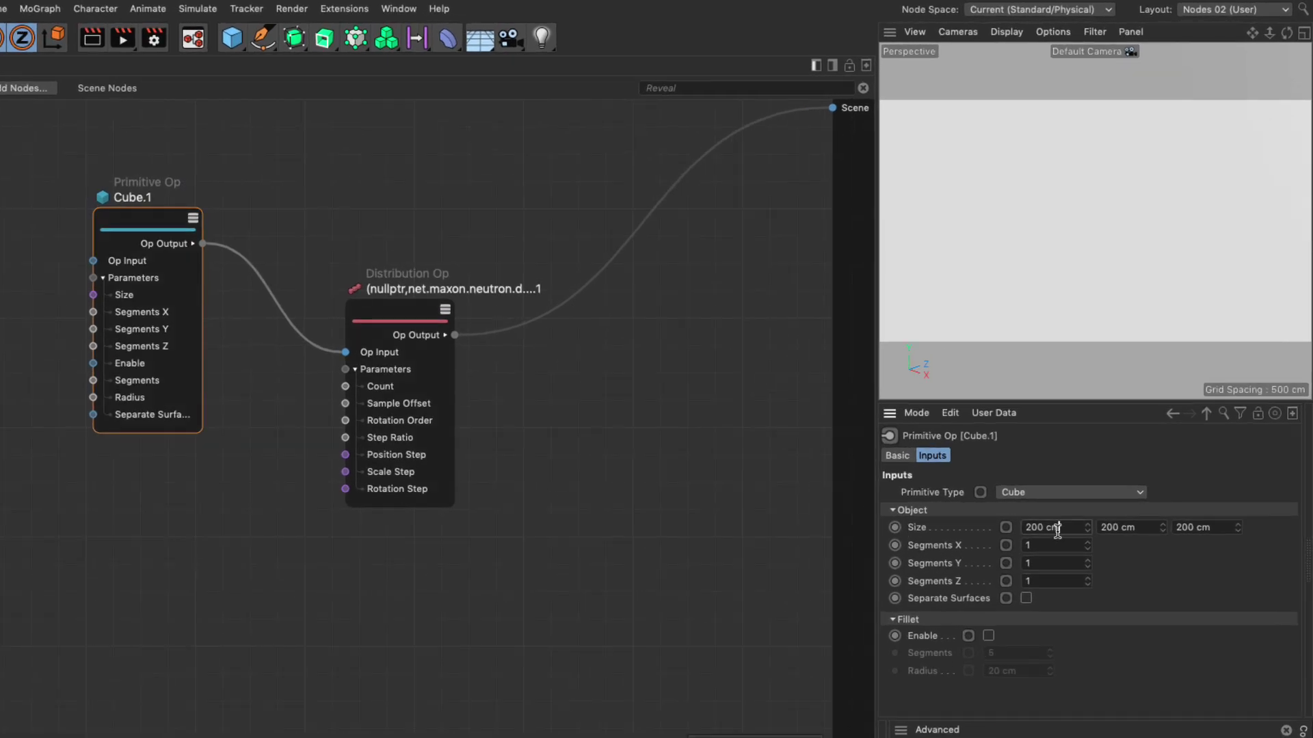
- Set the cube's Size X, Y and Z to 20 cm, then reposition the Distribution Op node
click(1109, 424)
text(20)
key(Tab)
text(20)
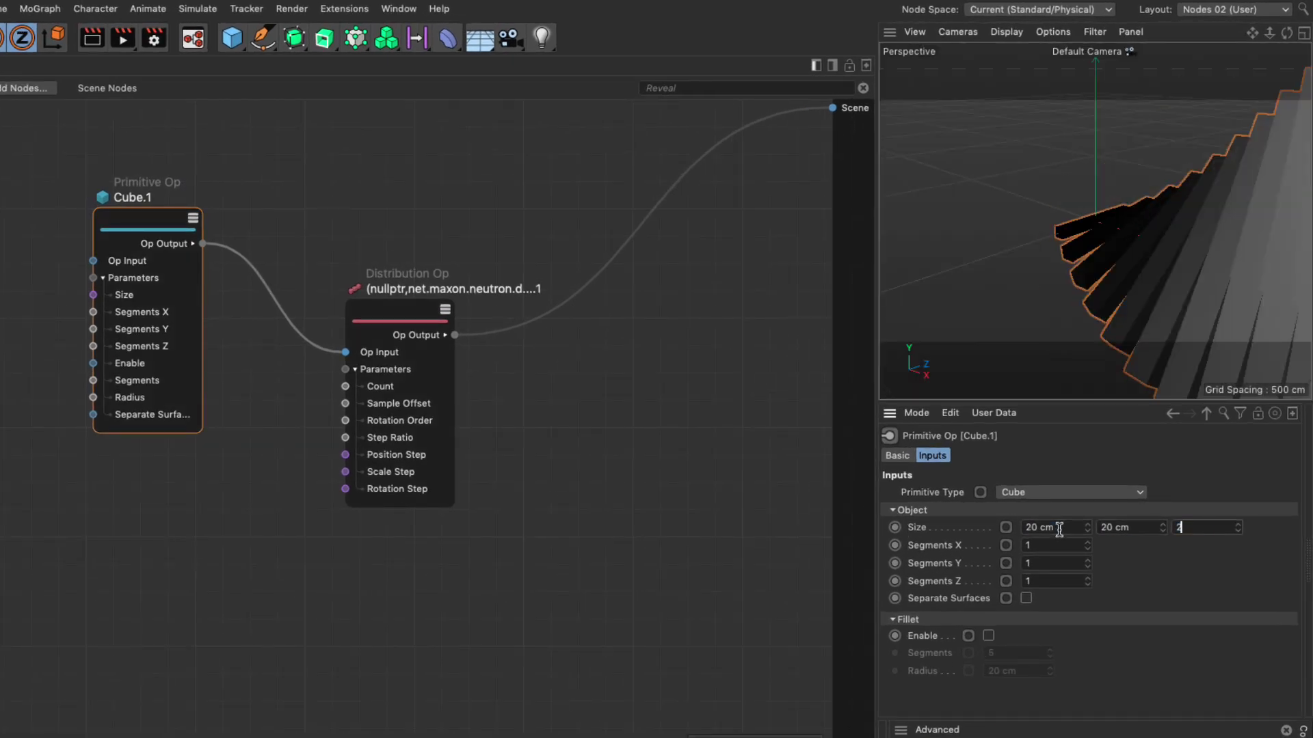
key(Tab)
text(20)
key(Return)
alt+drag(1203, 255, 1127, 215)
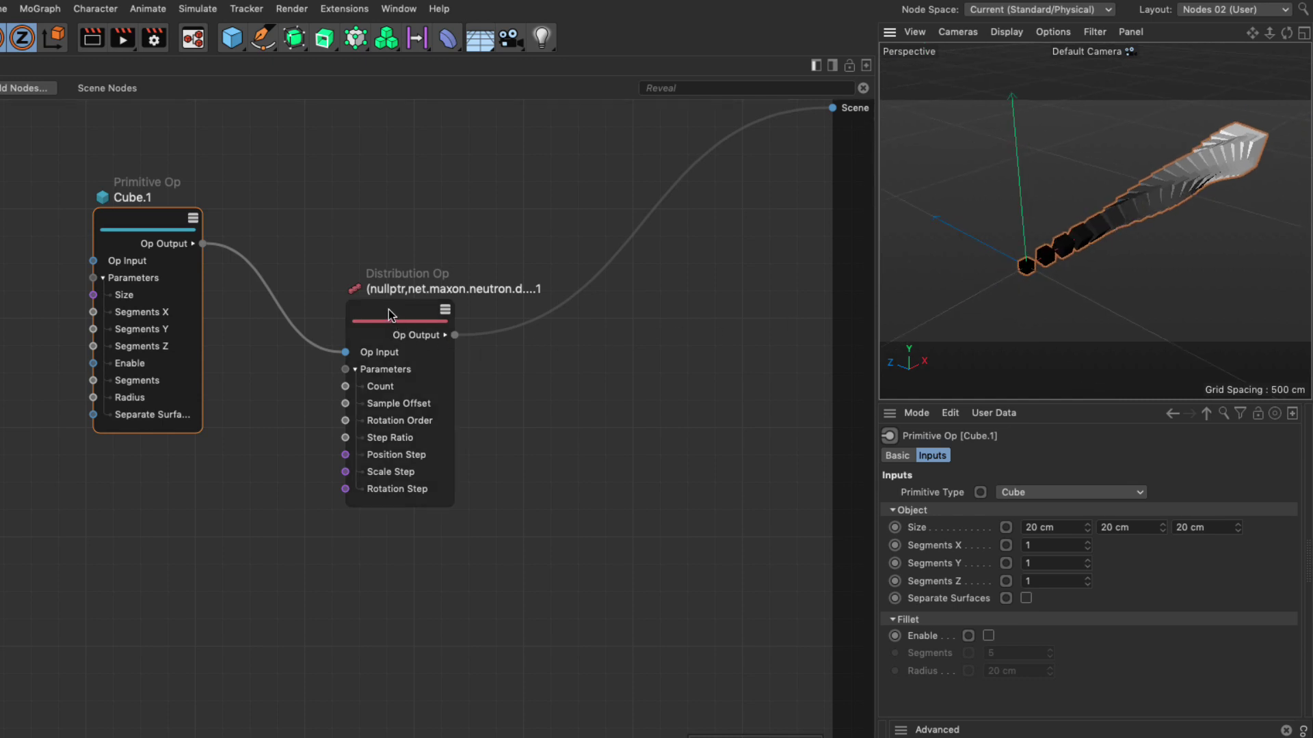
drag(389, 315, 376, 344)
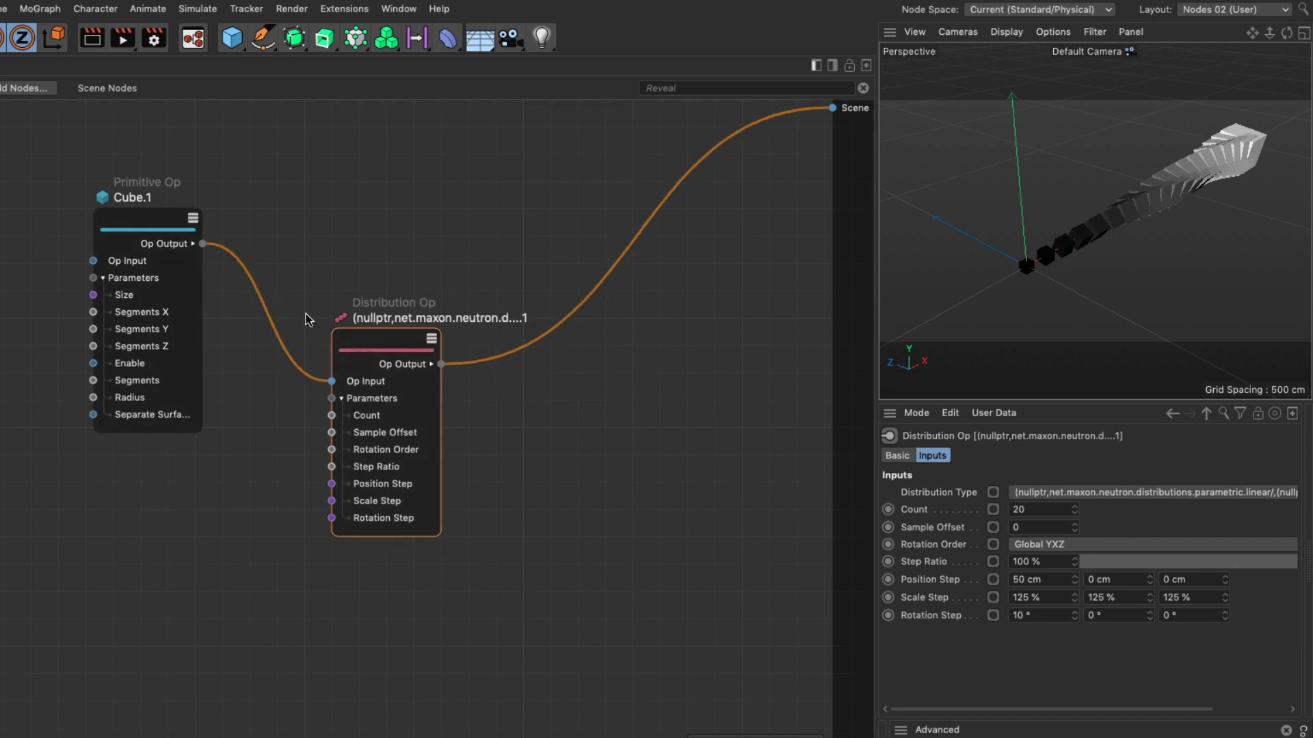
- Delete the cube-to-distribution and distribution-to-Scene connections
click(268, 315)
key(Delete)
click(482, 360)
key(Delete)
- Move Cube.1 right and wire Distribution Op into Cube.1 and Cube.1 into the Scene
drag(146, 214, 577, 233)
drag(383, 341, 523, 282)
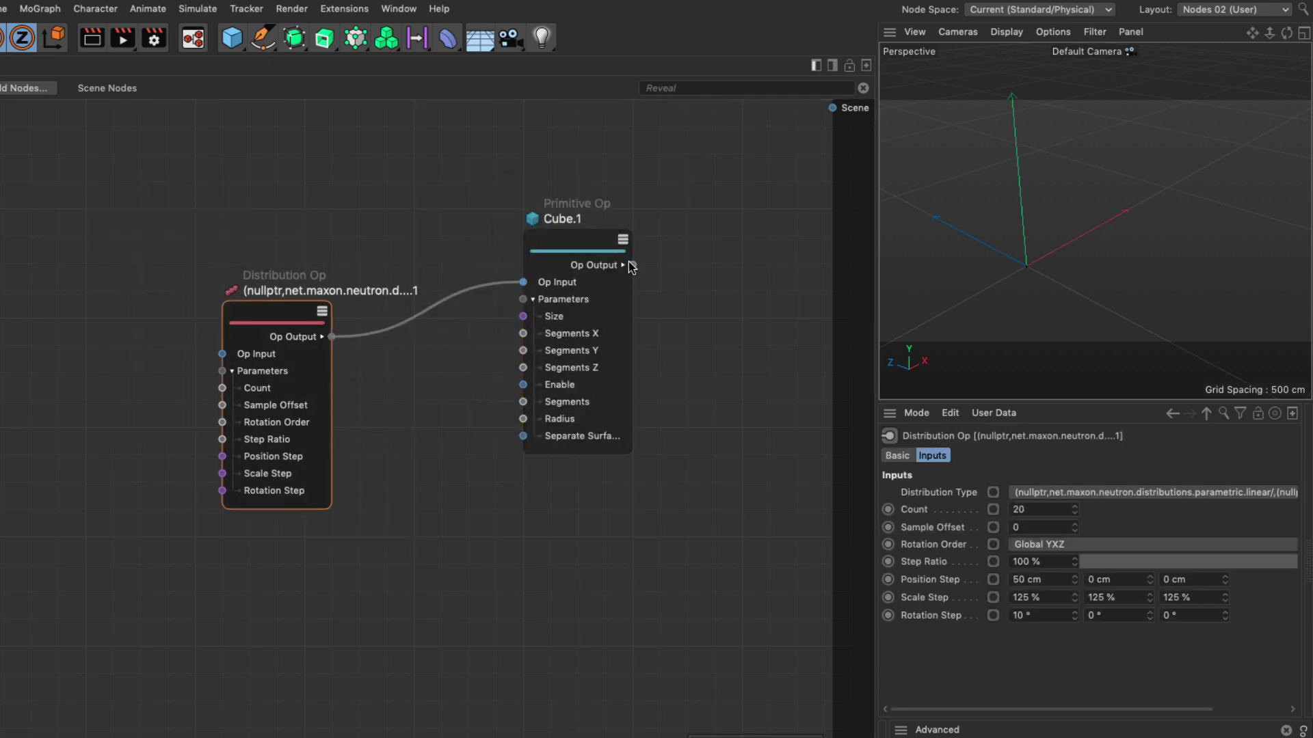
drag(634, 266, 832, 107)
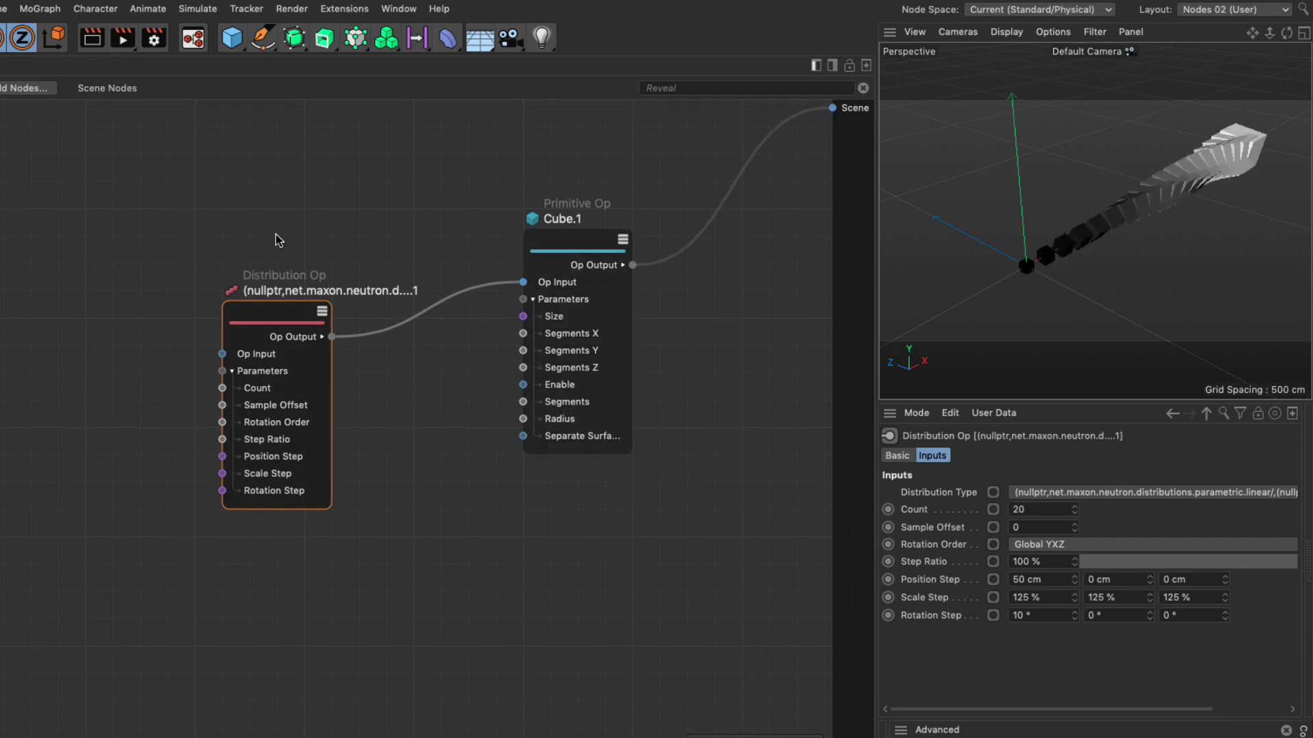
- Expand the Distribution Op's outputs and check the Arrays, Ratio and Index port types in the Info panel
click(322, 337)
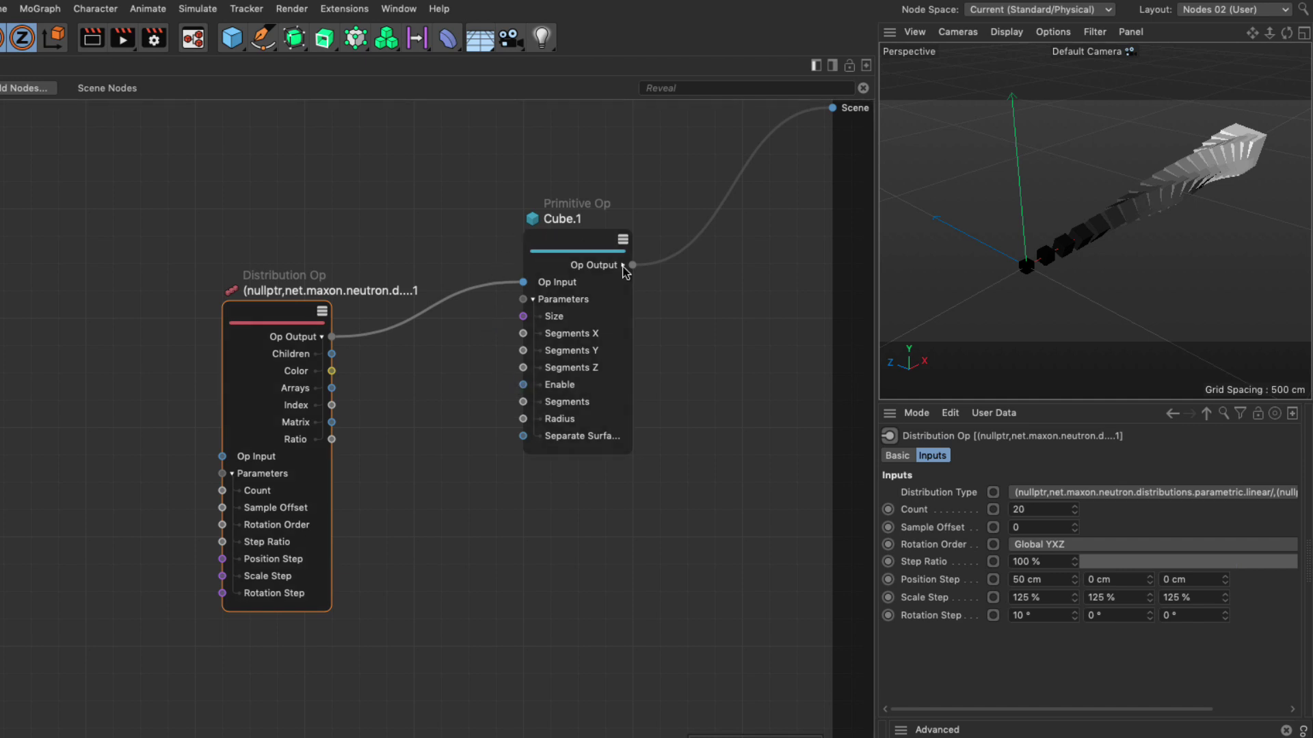
click(296, 389)
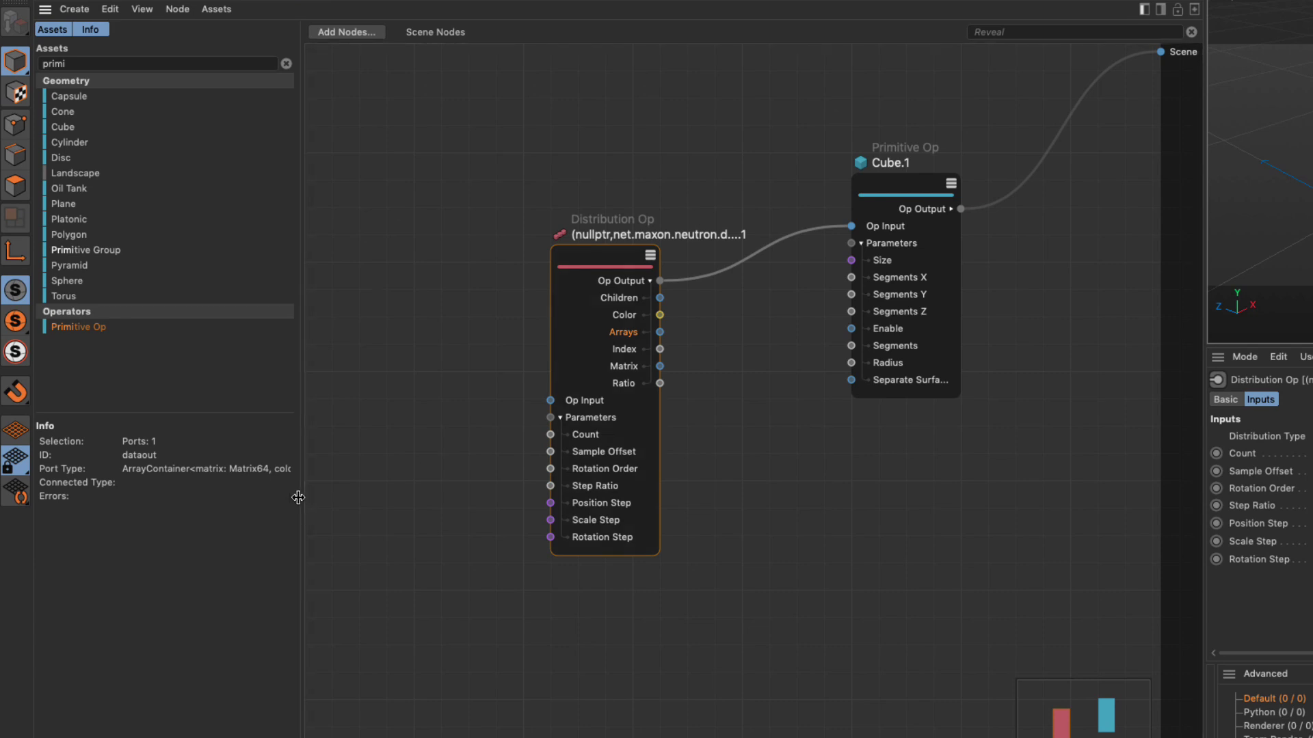
drag(294, 496, 618, 499)
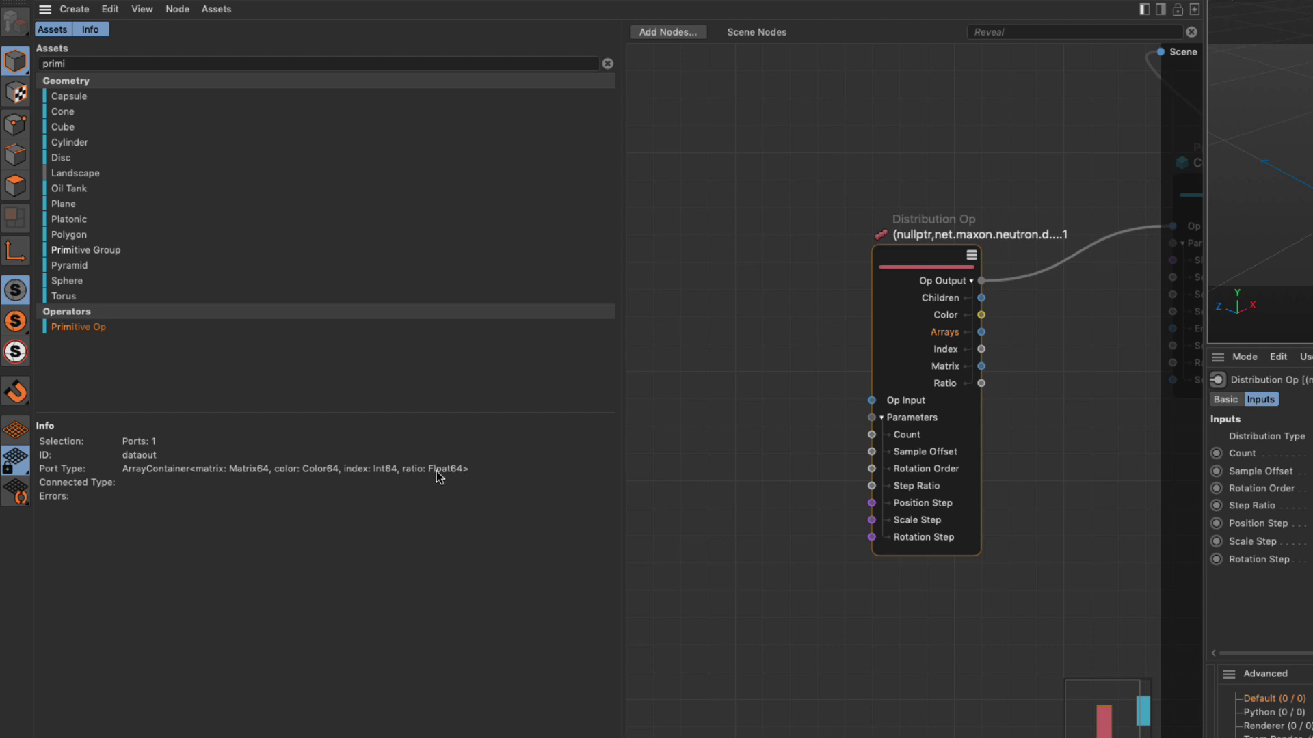
drag(619, 474, 301, 453)
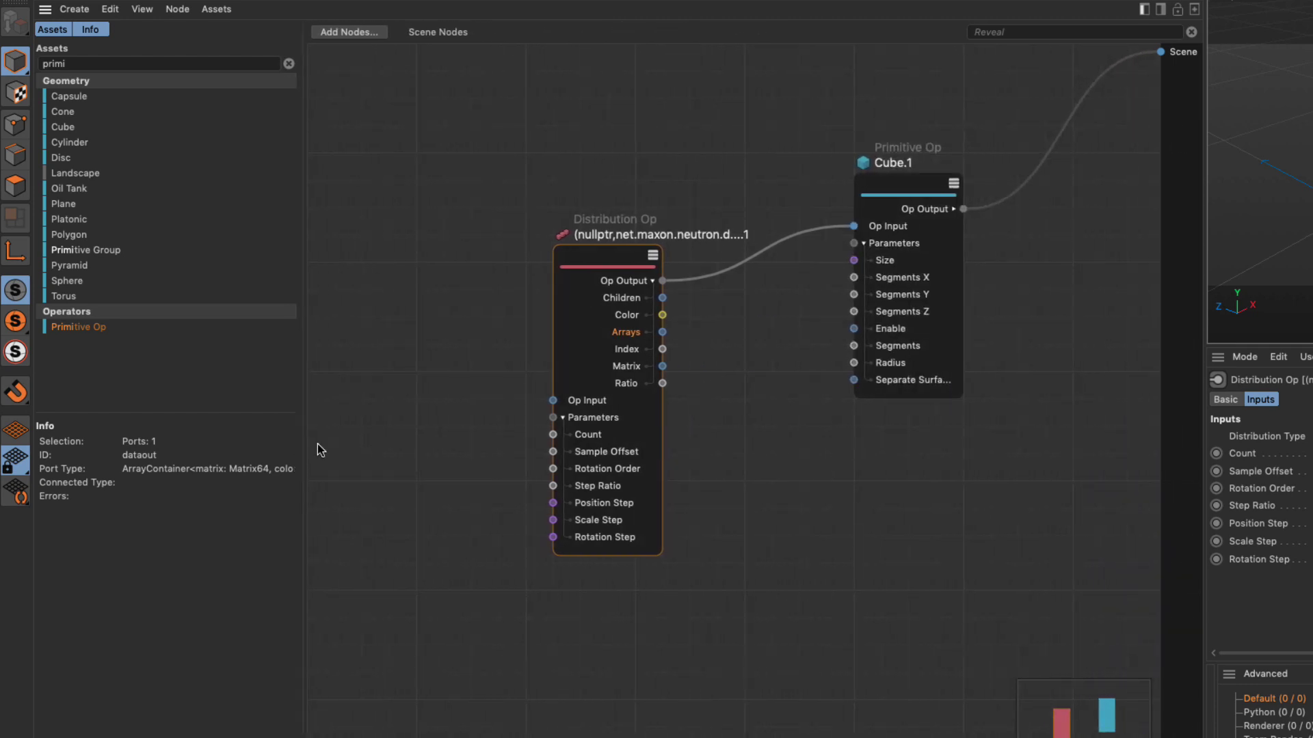
click(628, 387)
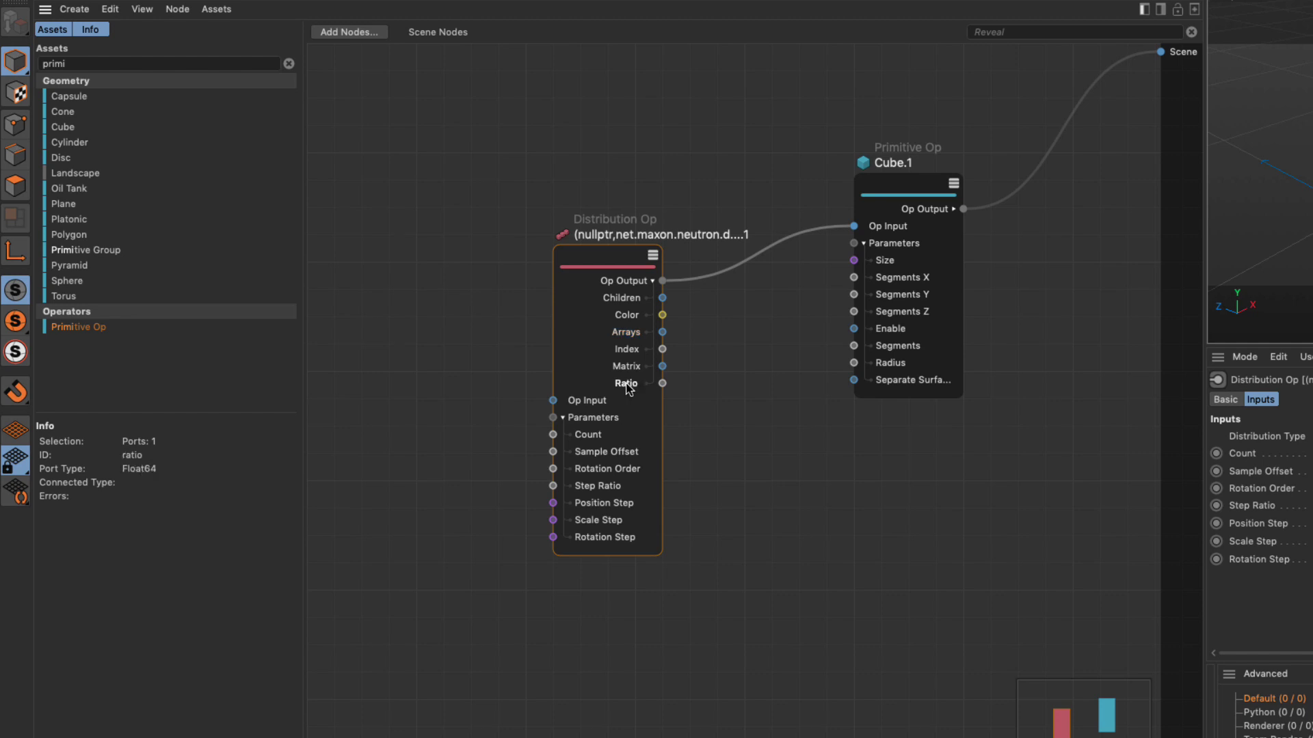
click(626, 350)
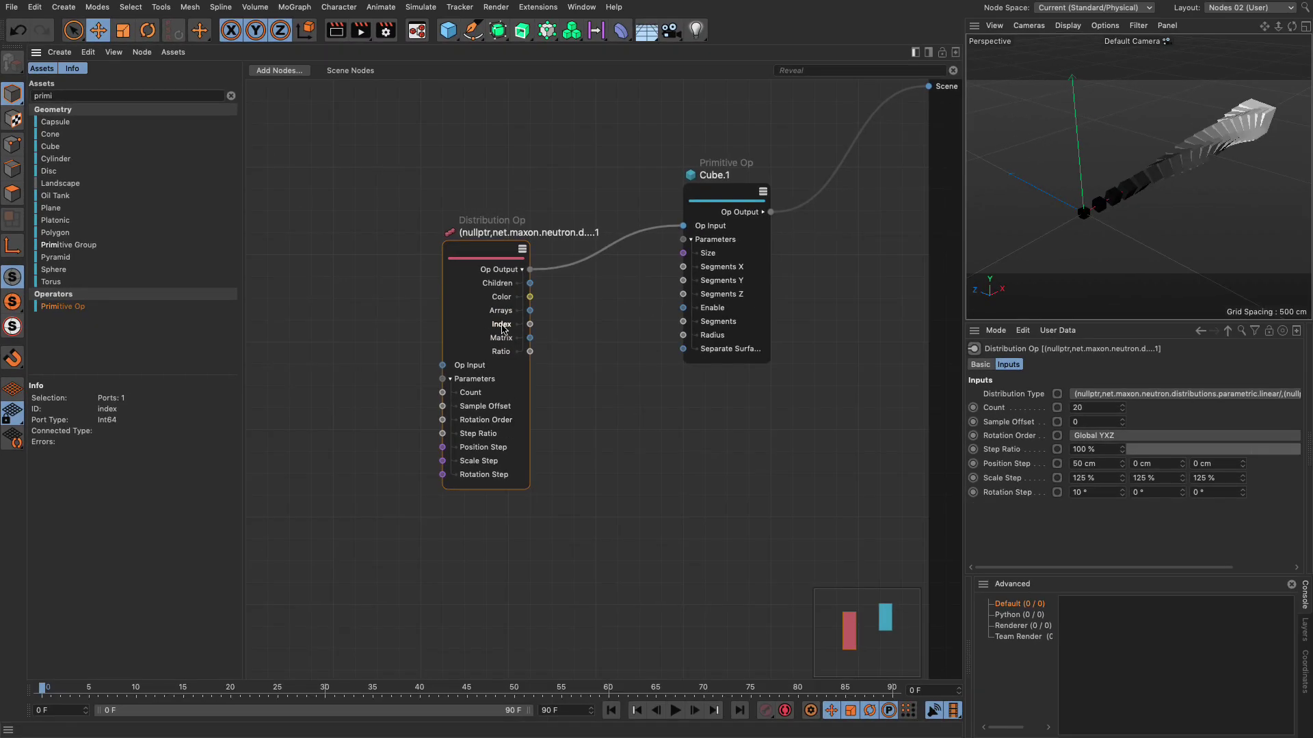
- Set the Distribution Op's type to Linear and its Scale Step X to 133 %
click(447, 250)
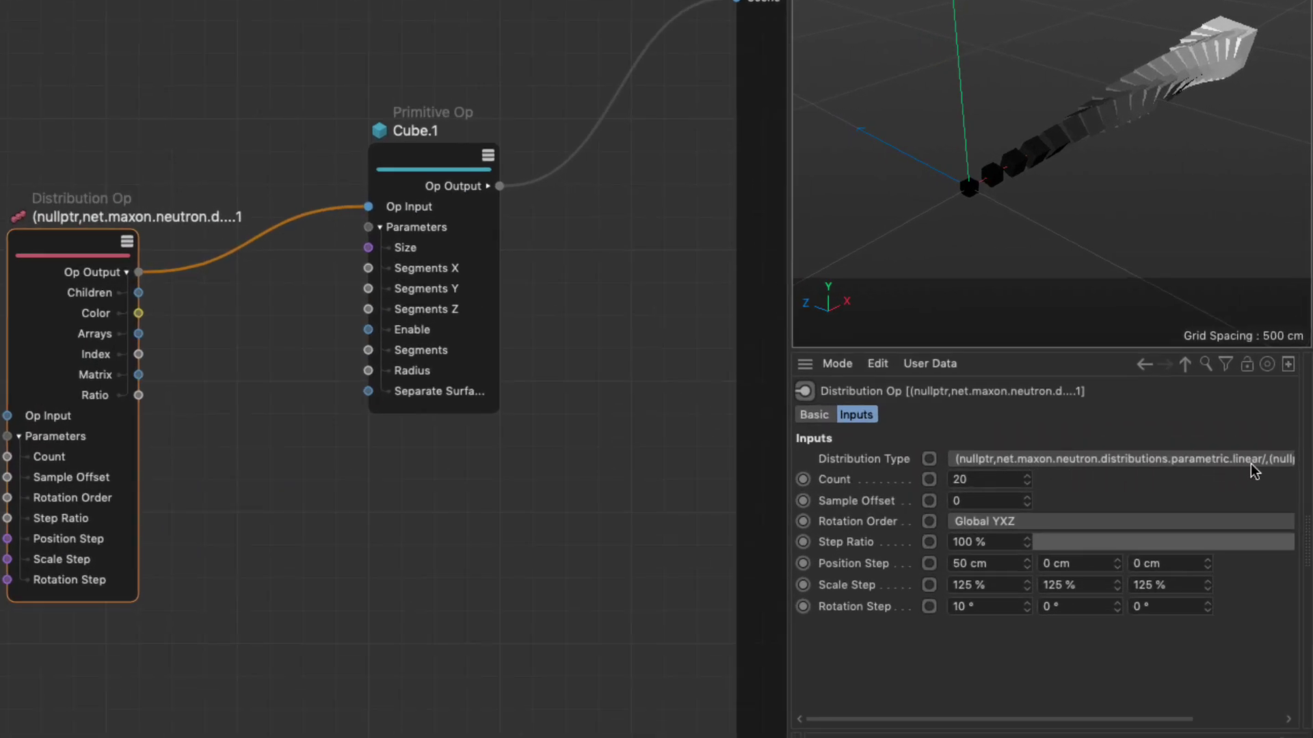
click(991, 457)
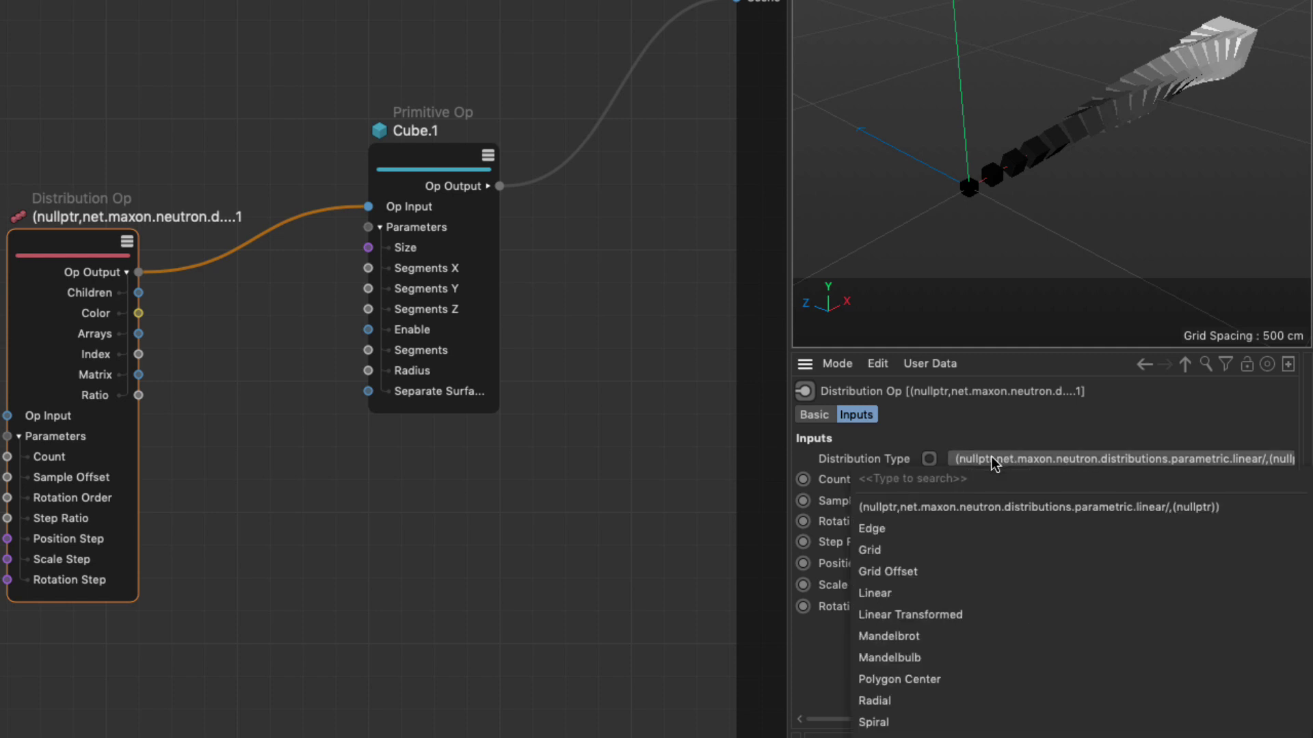
click(1016, 591)
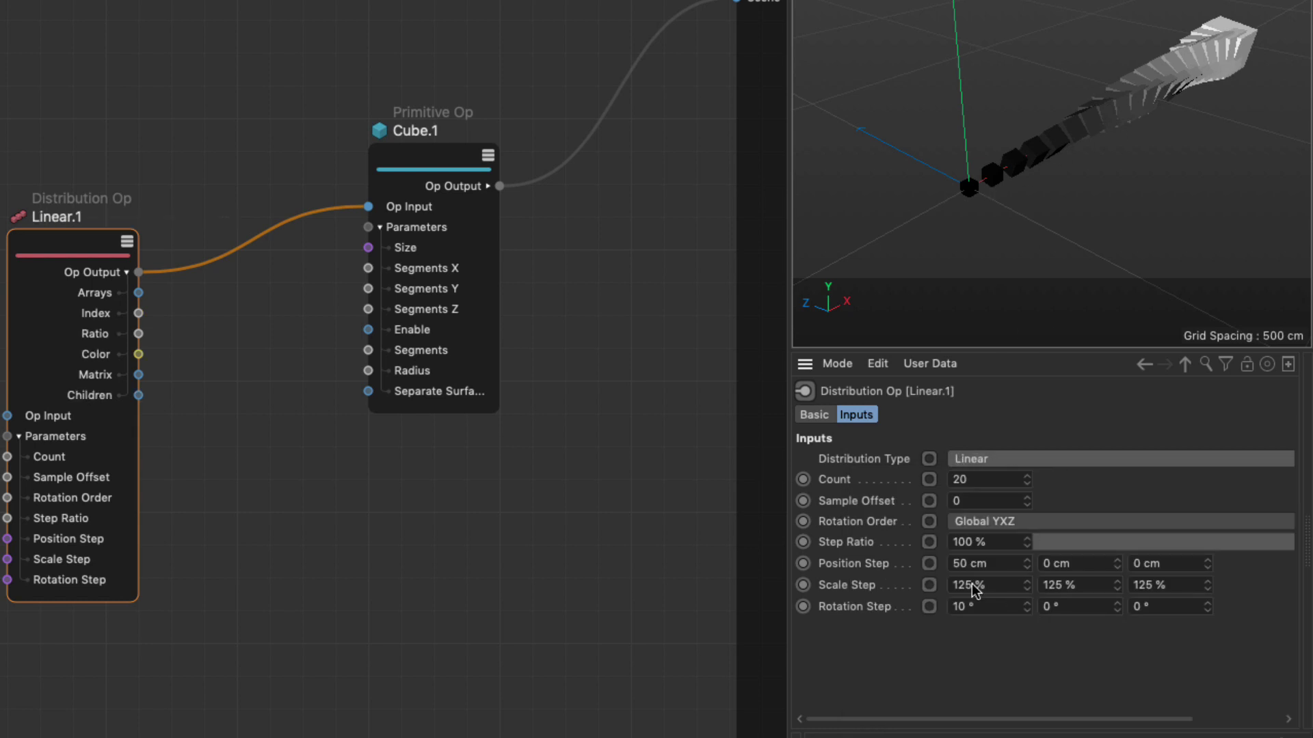
mouse_move(1026, 586)
mouse_down()
mouse_move(1026, 540)
mouse_move(1020, 595)
mouse_up()
click(990, 460)
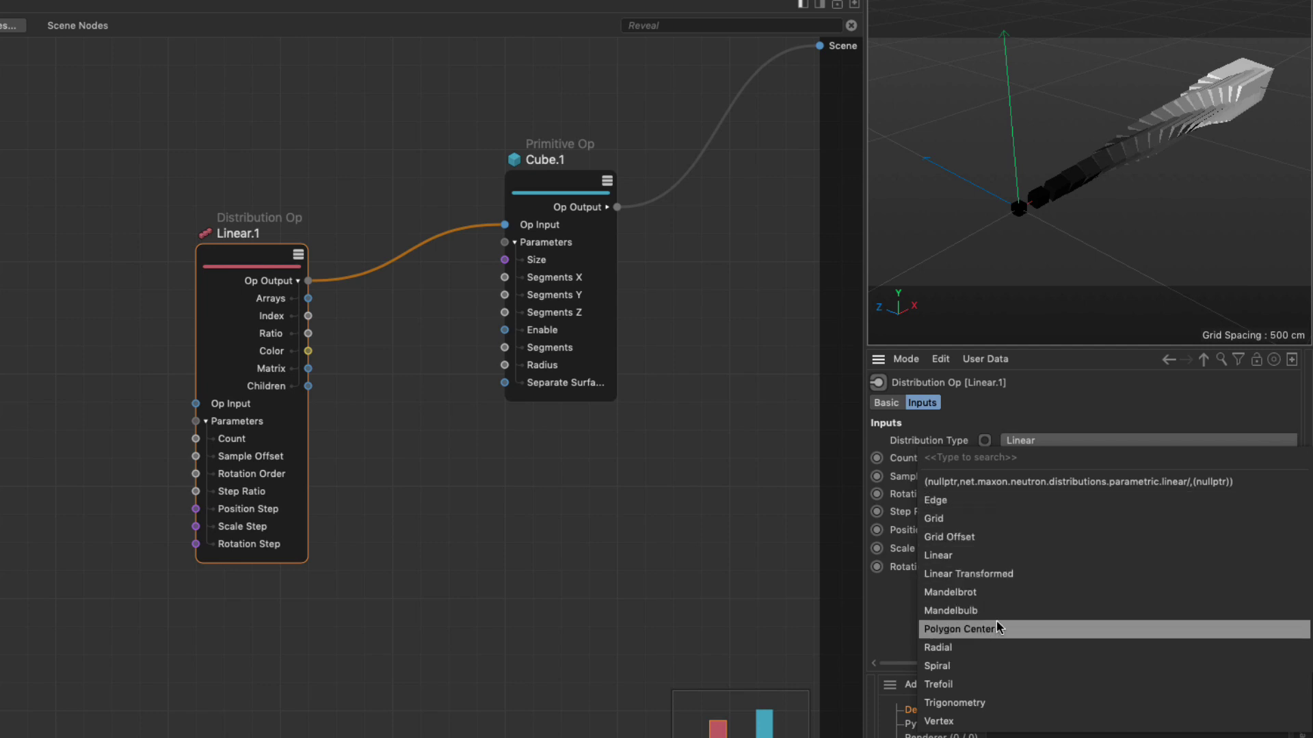
- Switch the distribution to Vertex and feed a second cube Primitive Op's Geometry into it
click(977, 722)
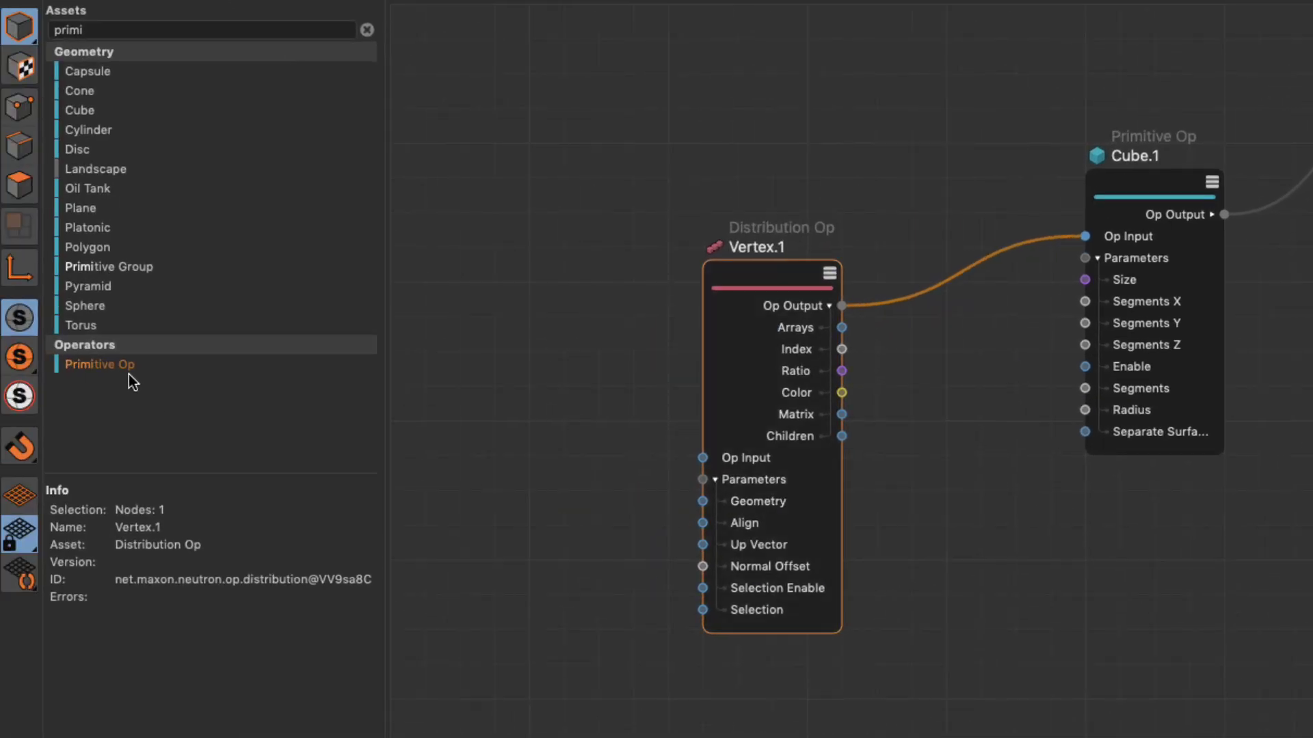
drag(437, 273, 498, 190)
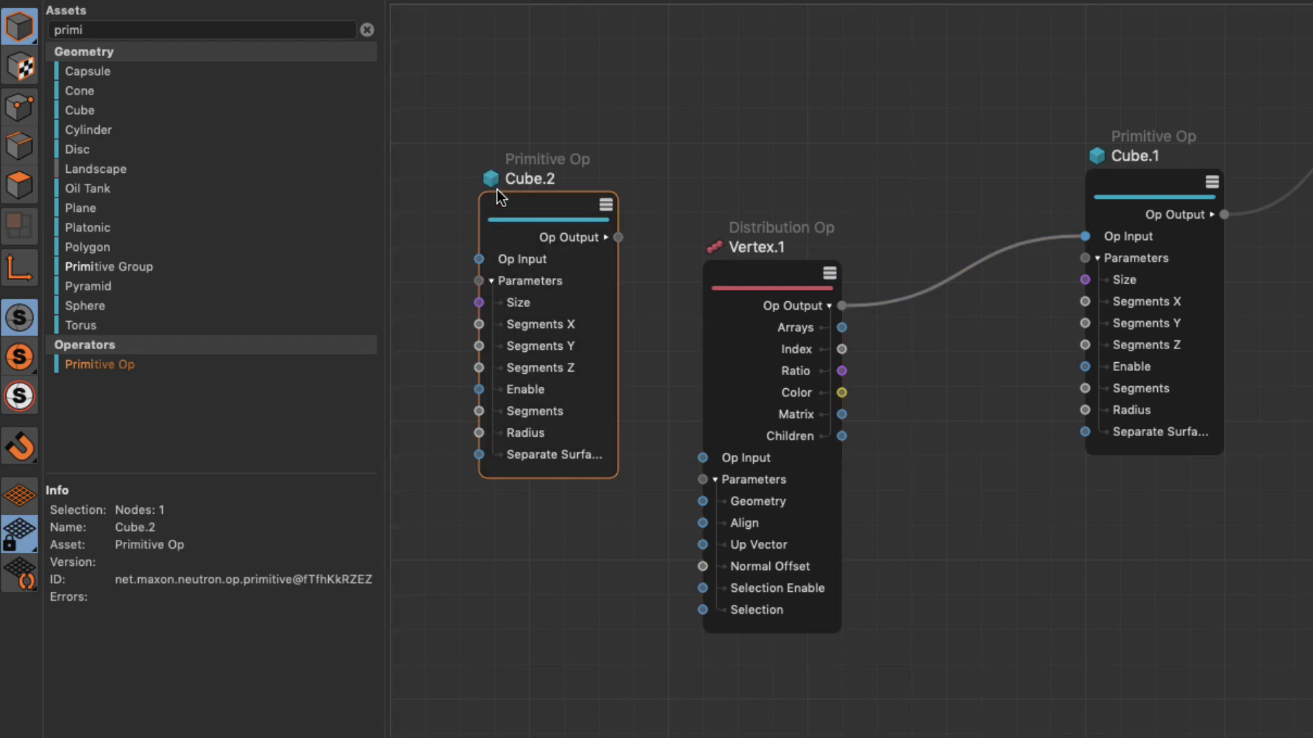
click(606, 236)
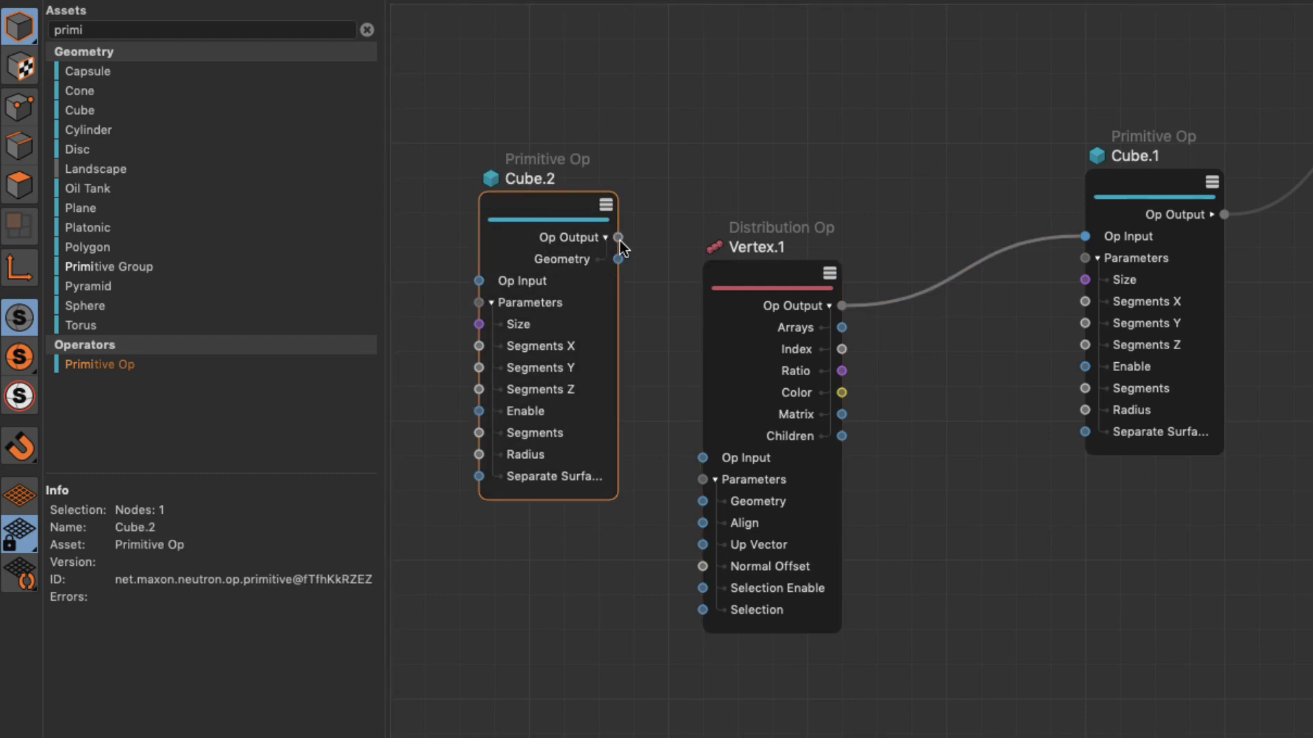
drag(620, 239, 700, 499)
drag(618, 260, 702, 501)
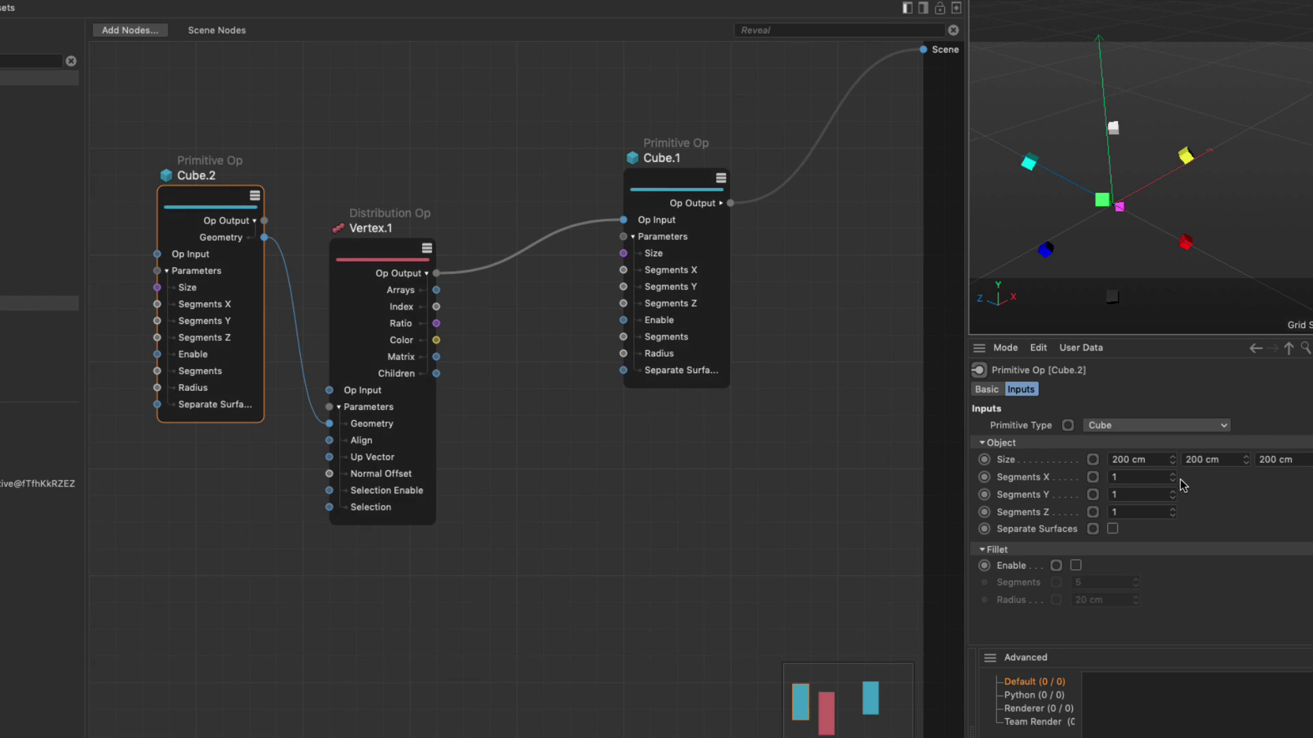
- Set Cube.2's Segments X, Y and Z to 2
click(1172, 475)
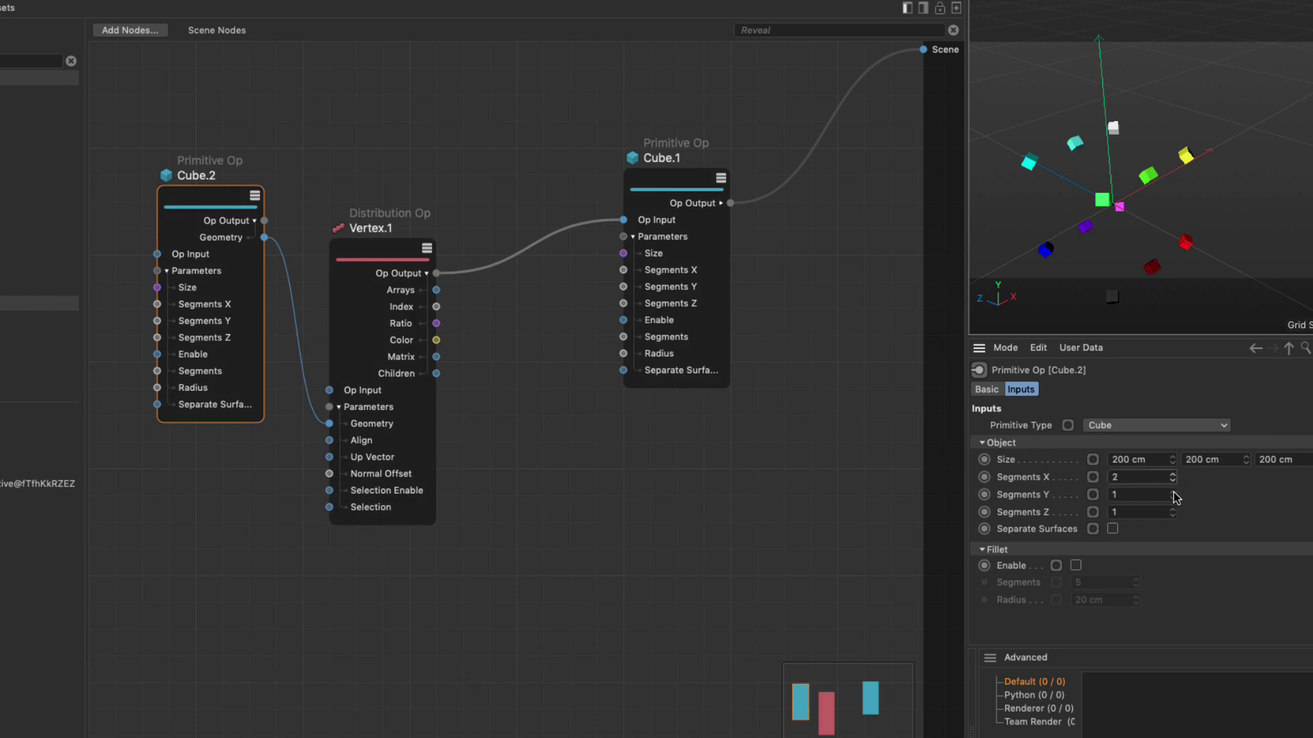
click(1172, 491)
click(1173, 510)
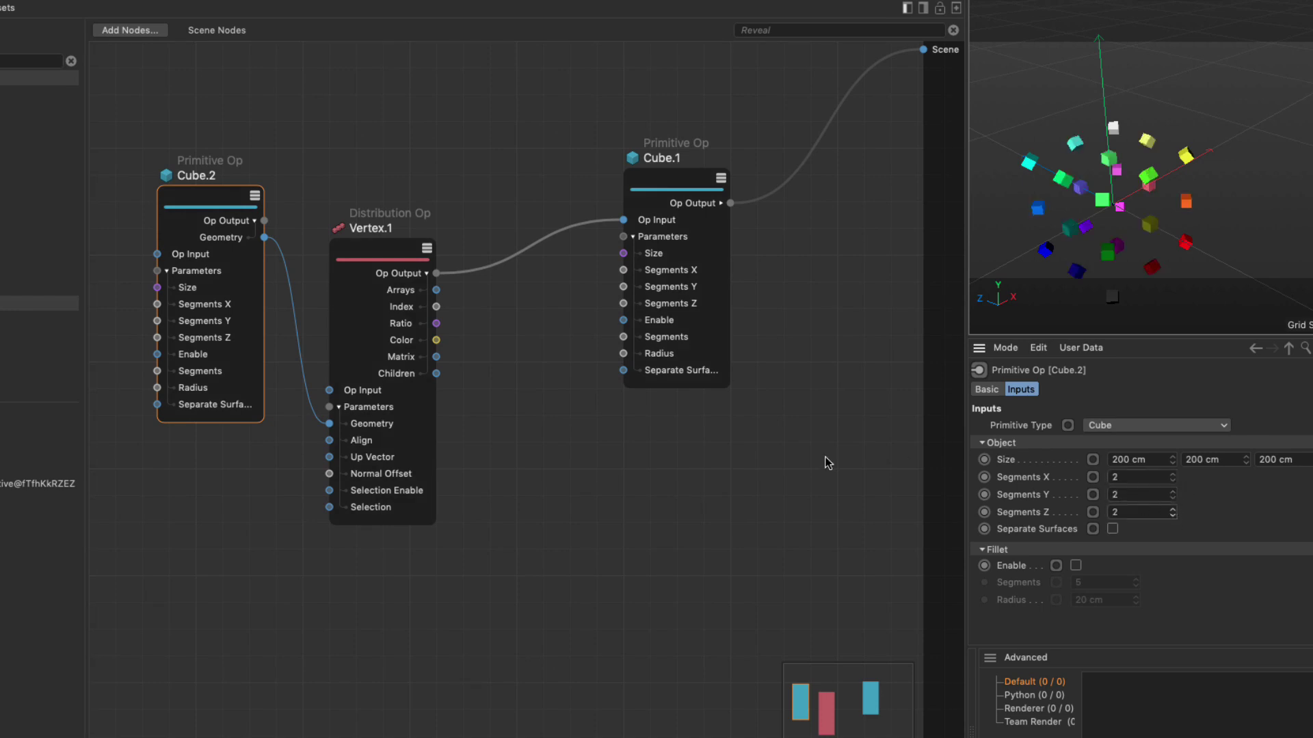
- Change Vertex.1 to Polygon Center and feed Cube.2's Geometry into it
click(381, 268)
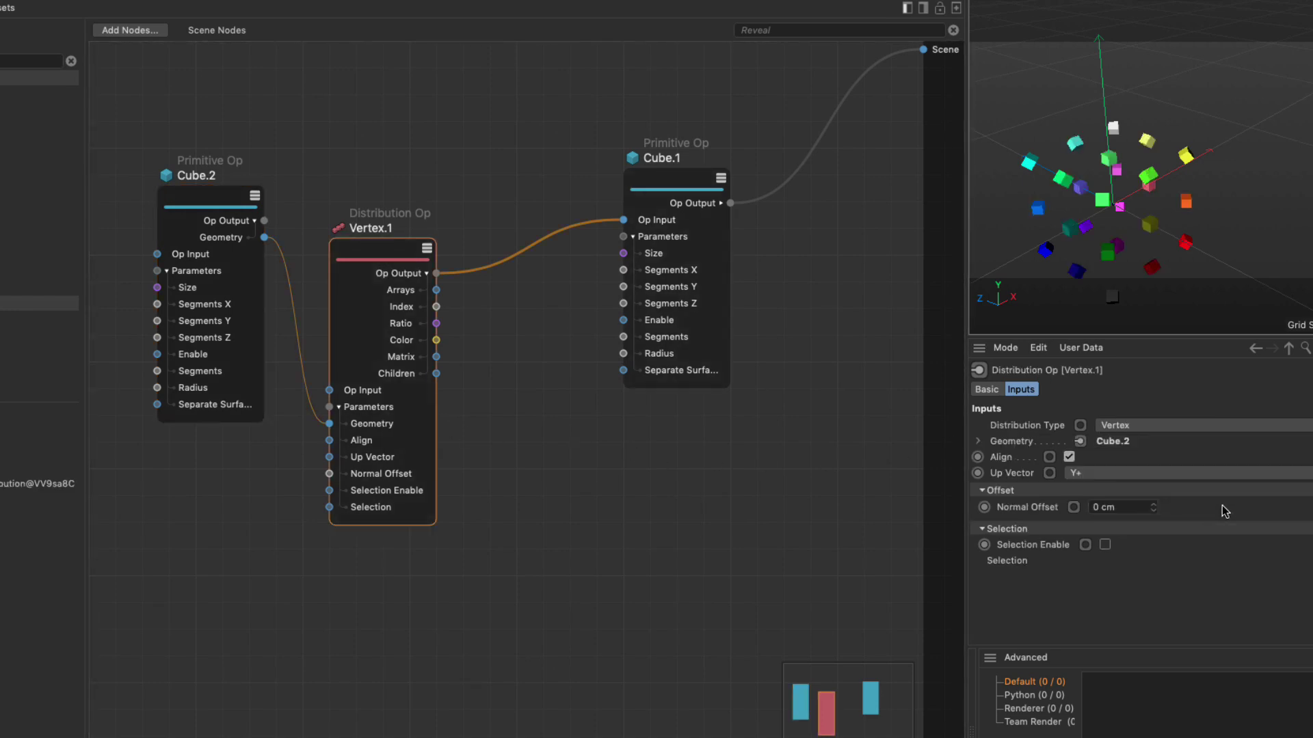
click(1132, 428)
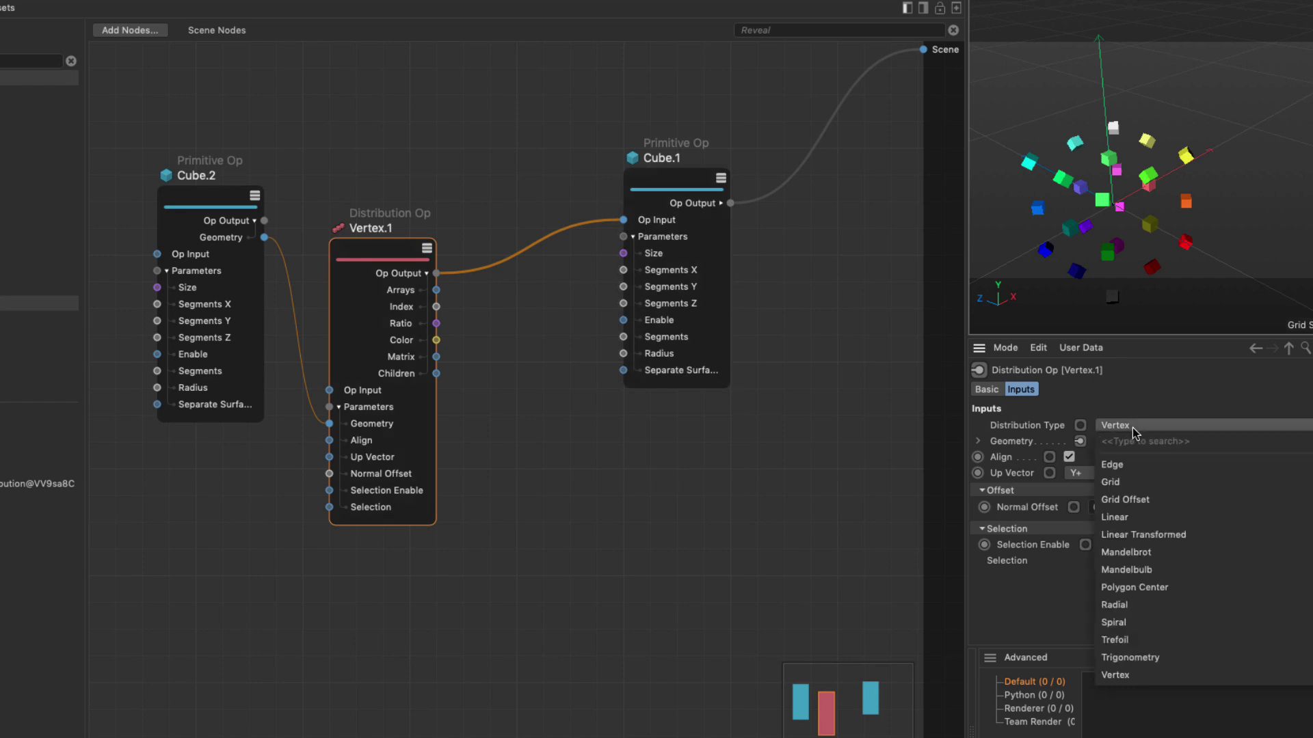
click(1154, 592)
drag(329, 423, 263, 238)
- Change the distribution type to Grid
alt+drag(1128, 205, 1147, 210)
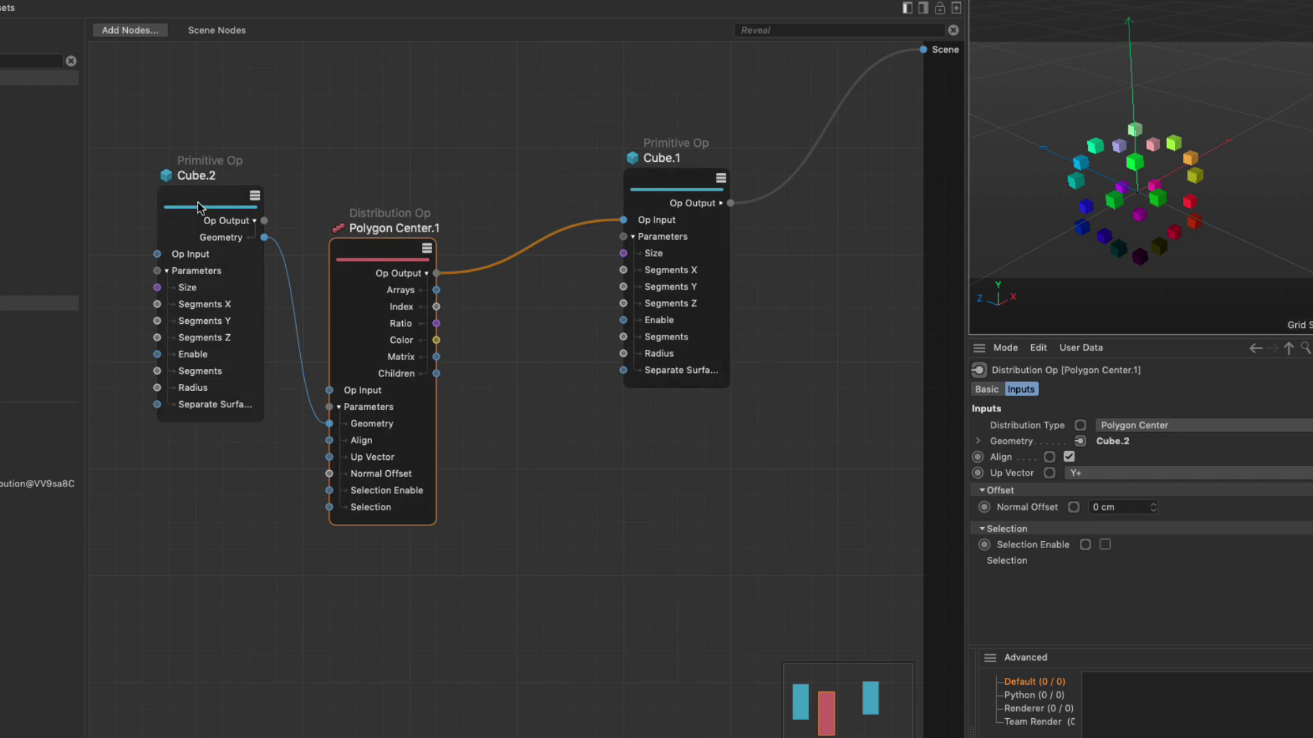
click(1126, 426)
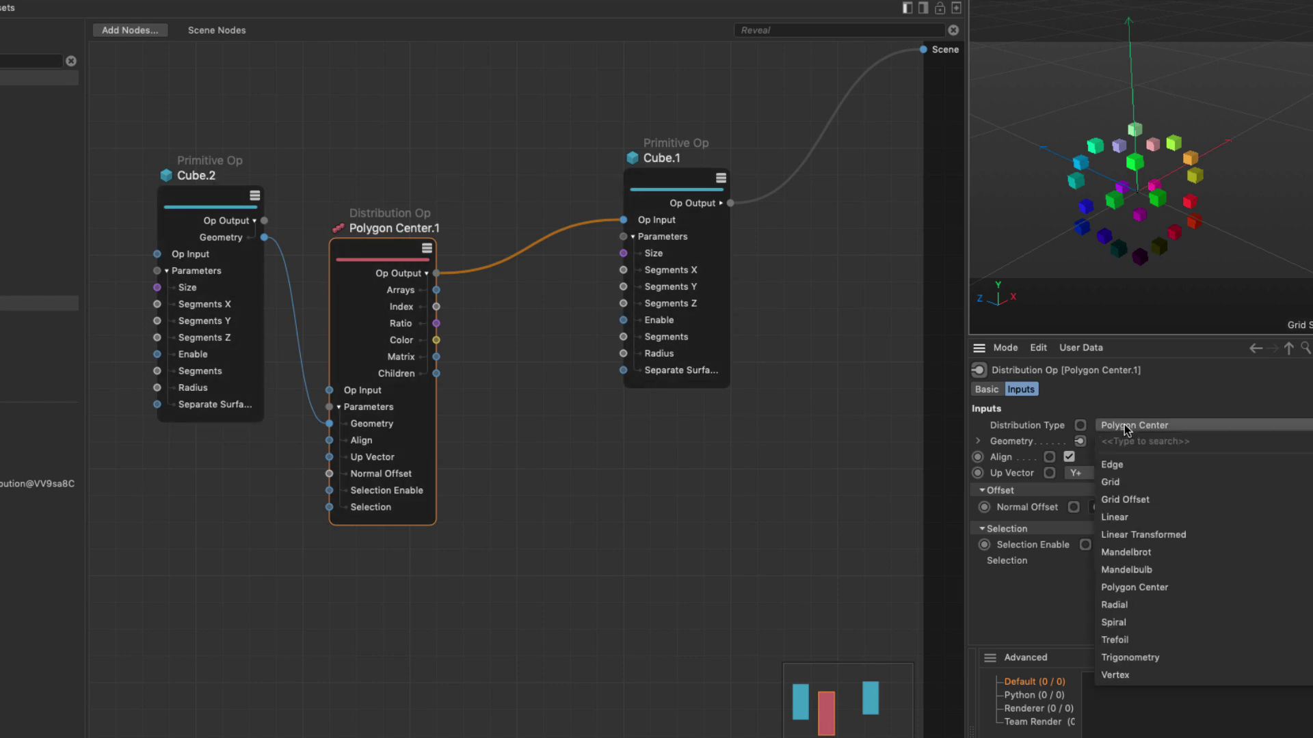
click(1119, 484)
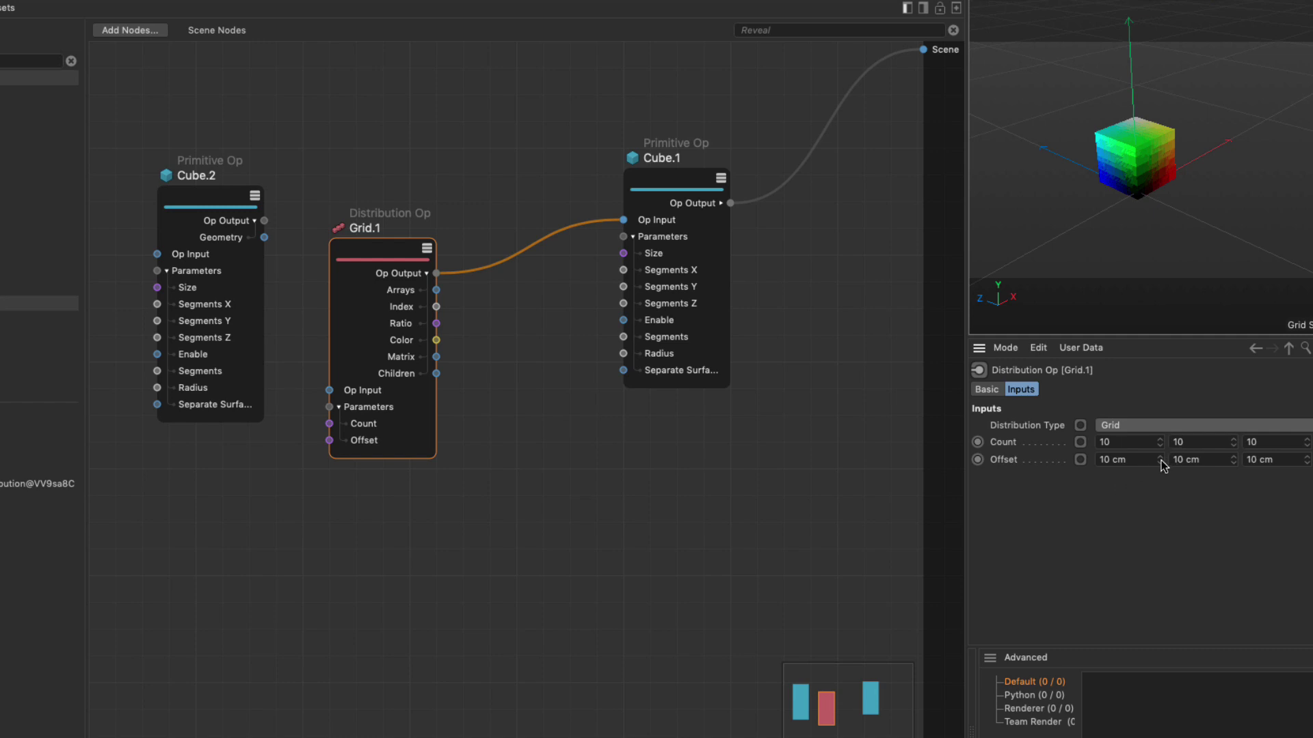
- Raise Grid.1's Offset X from 10 cm to 54 cm and inspect its Arrays output
mouse_move(1160, 460)
mouse_down()
mouse_move(1231, 459)
mouse_move(1158, 459)
mouse_up()
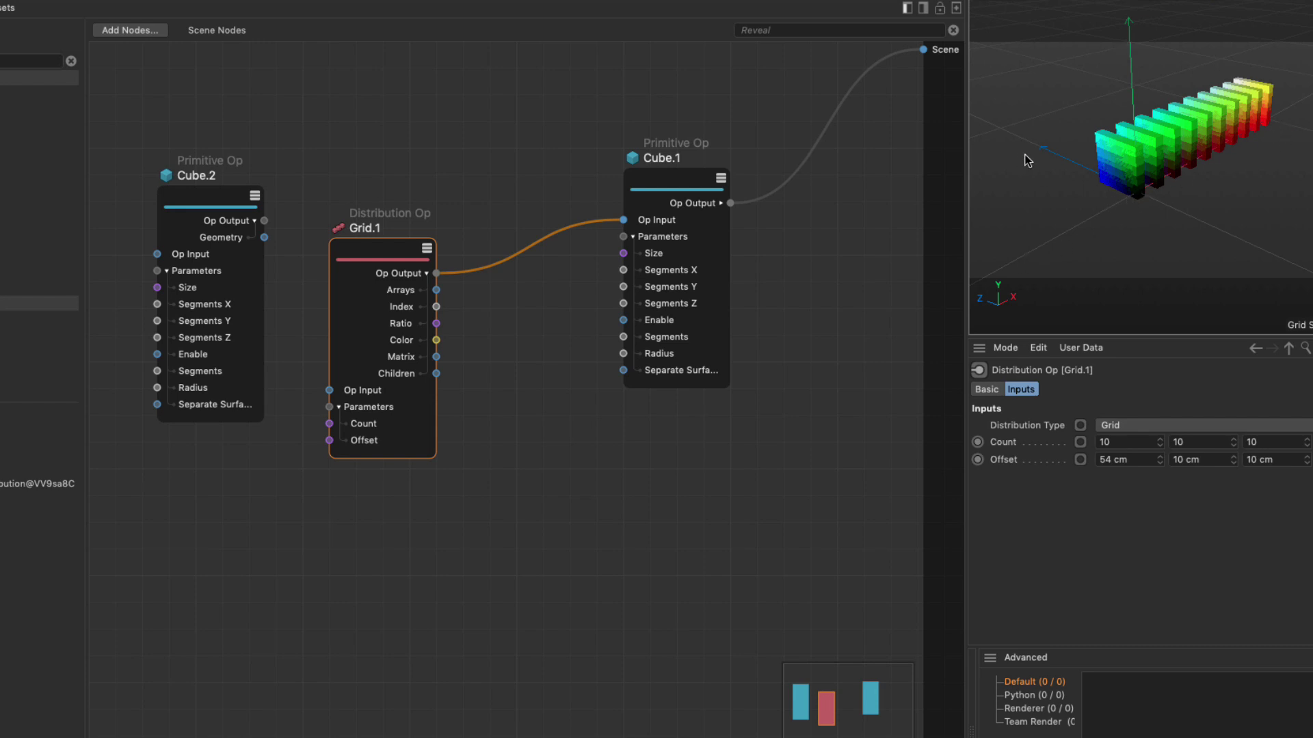
click(403, 294)
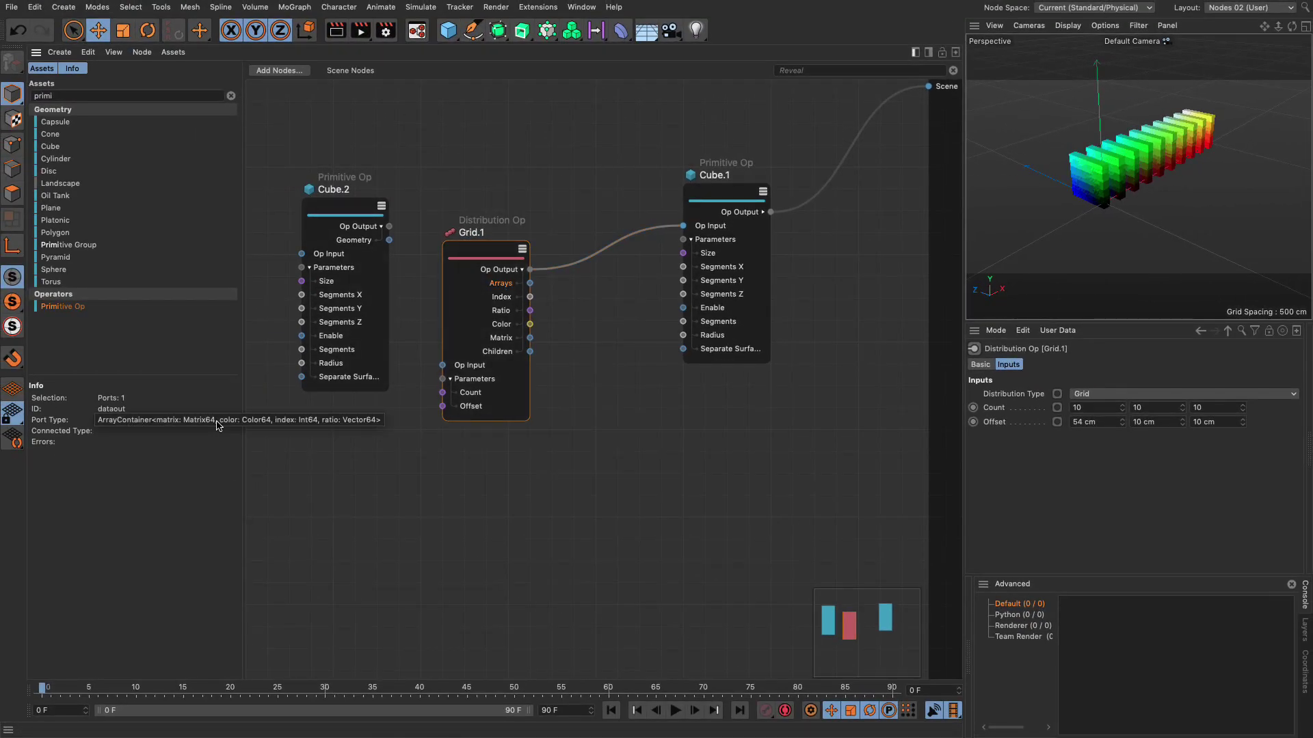
click(509, 301)
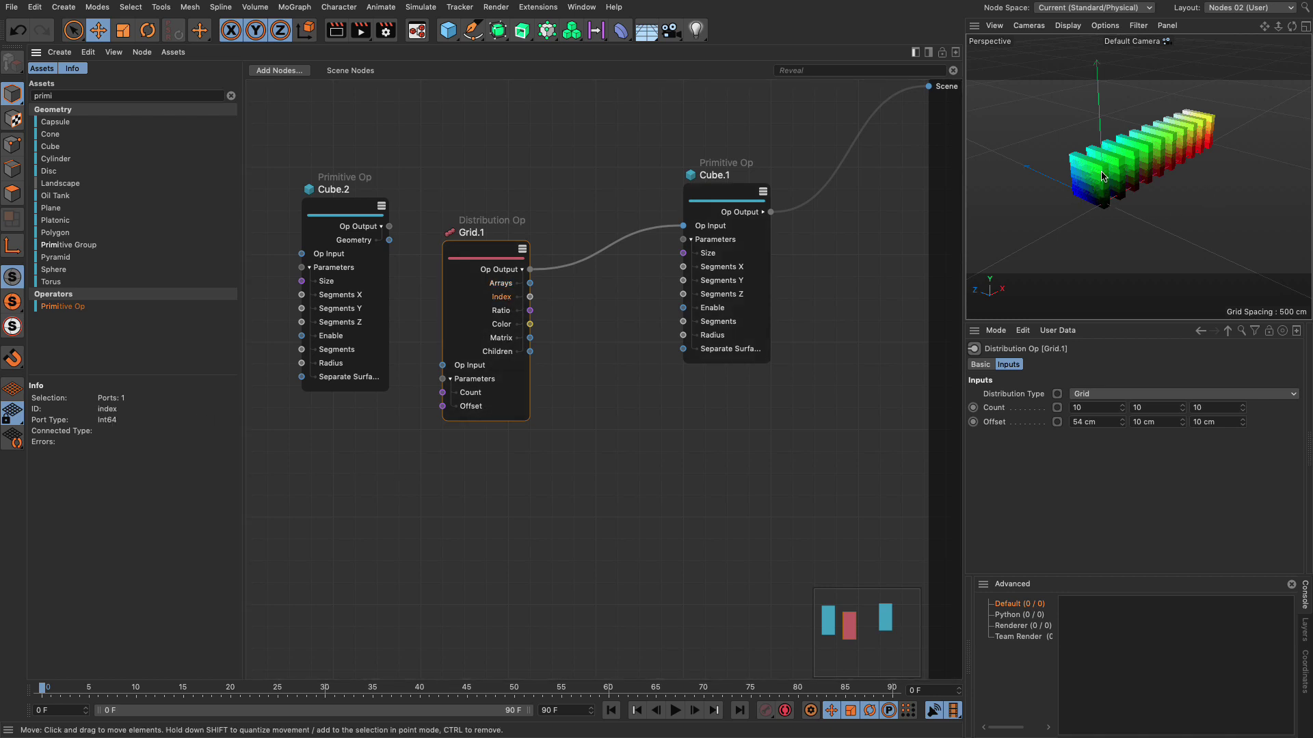
click(503, 311)
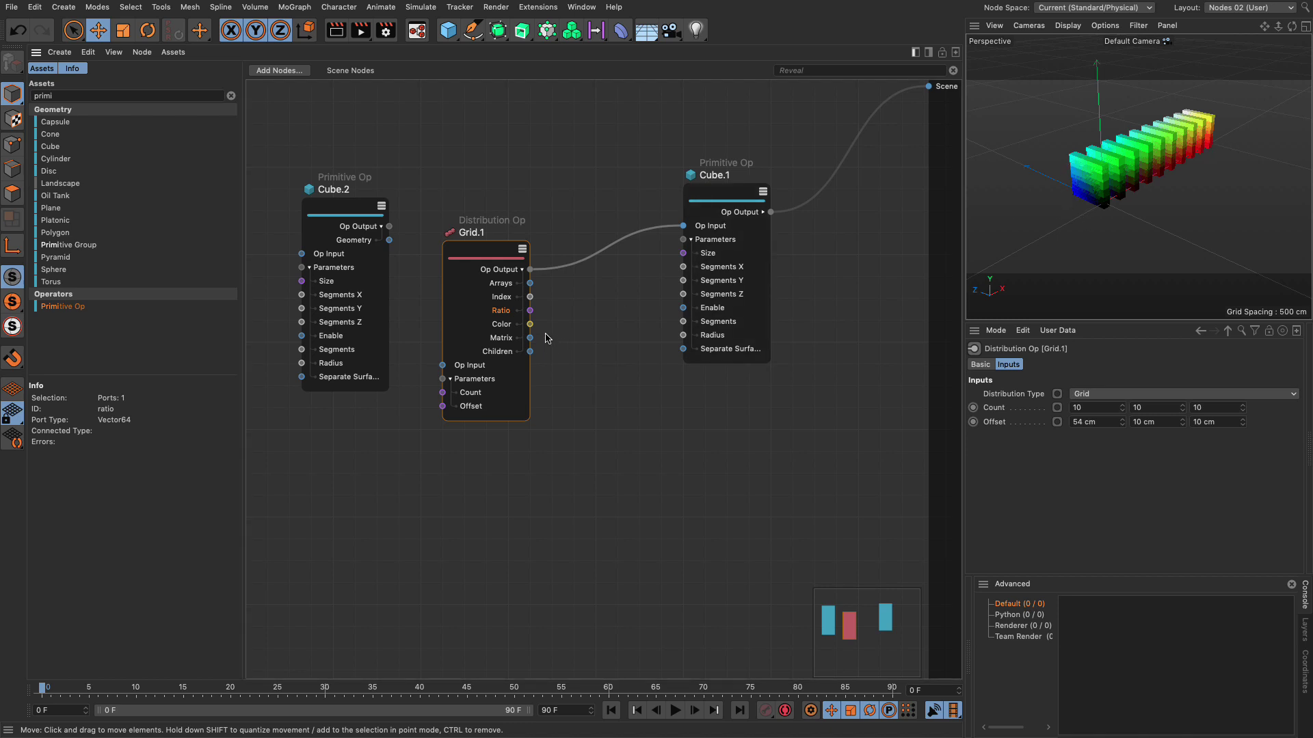
click(506, 327)
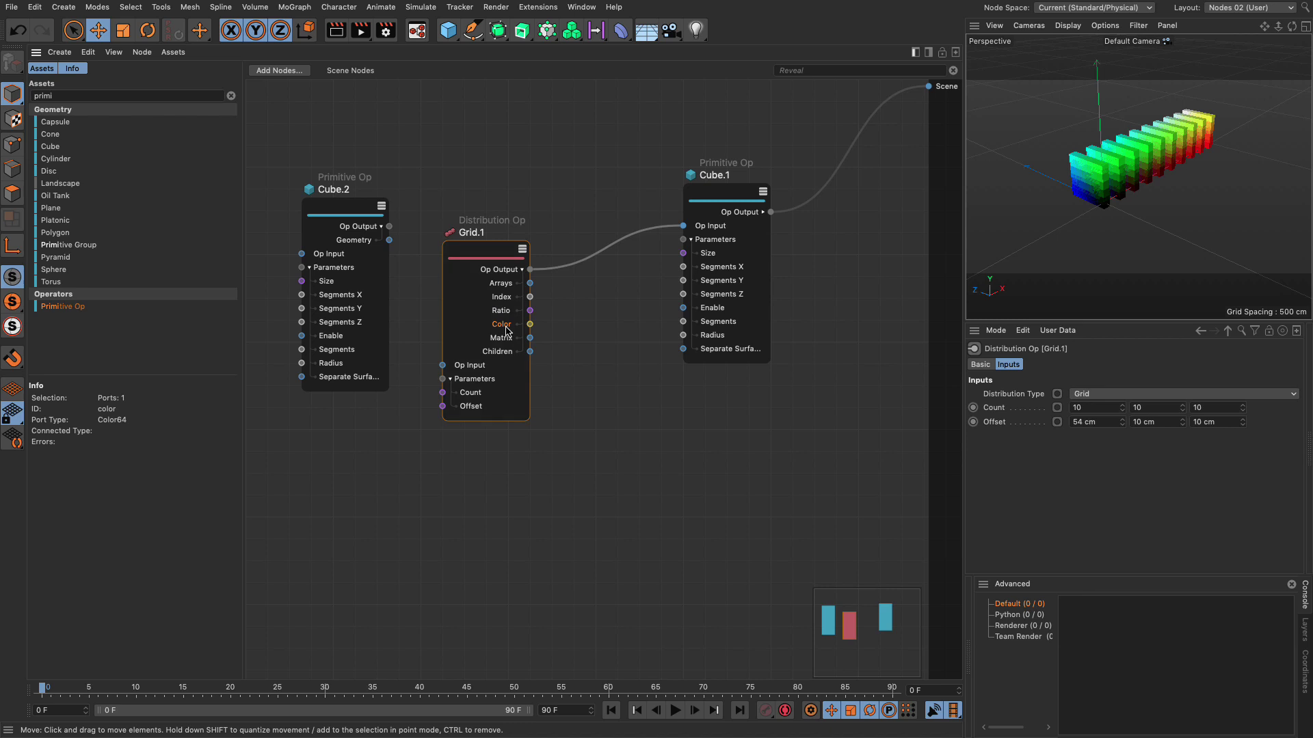
click(507, 340)
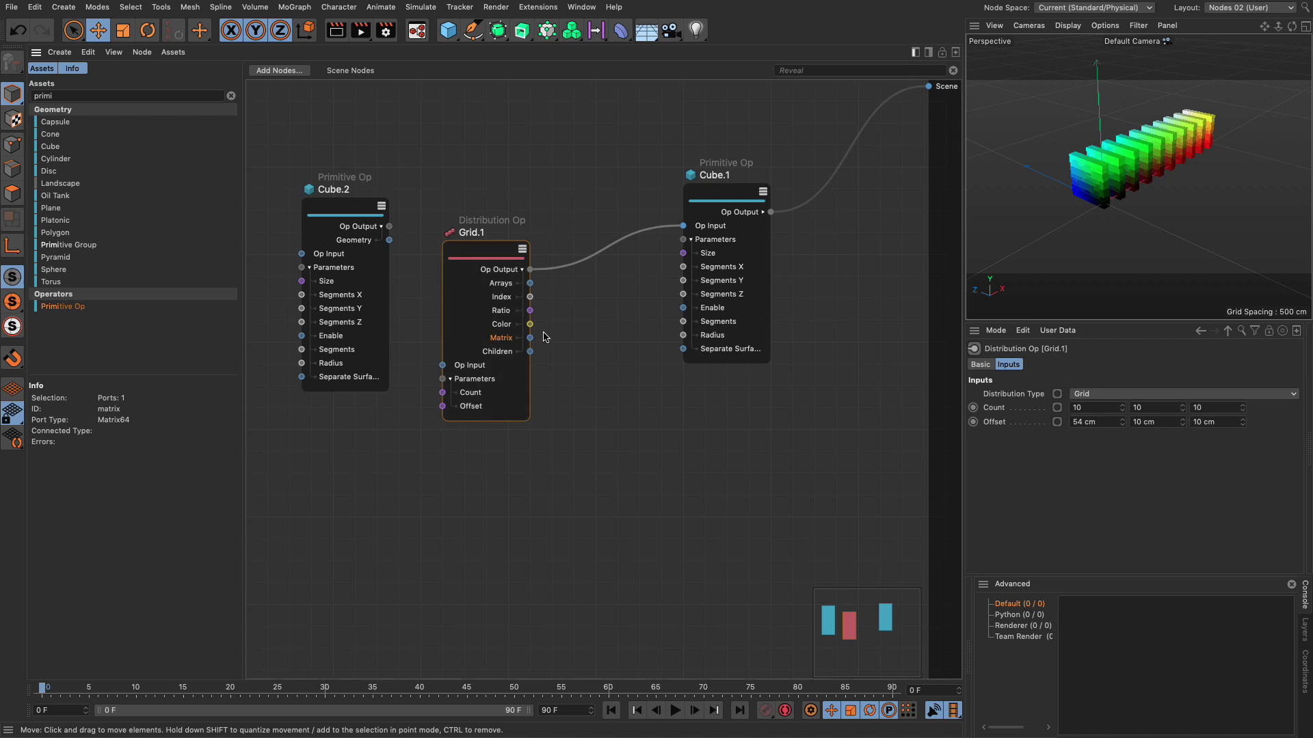
click(502, 353)
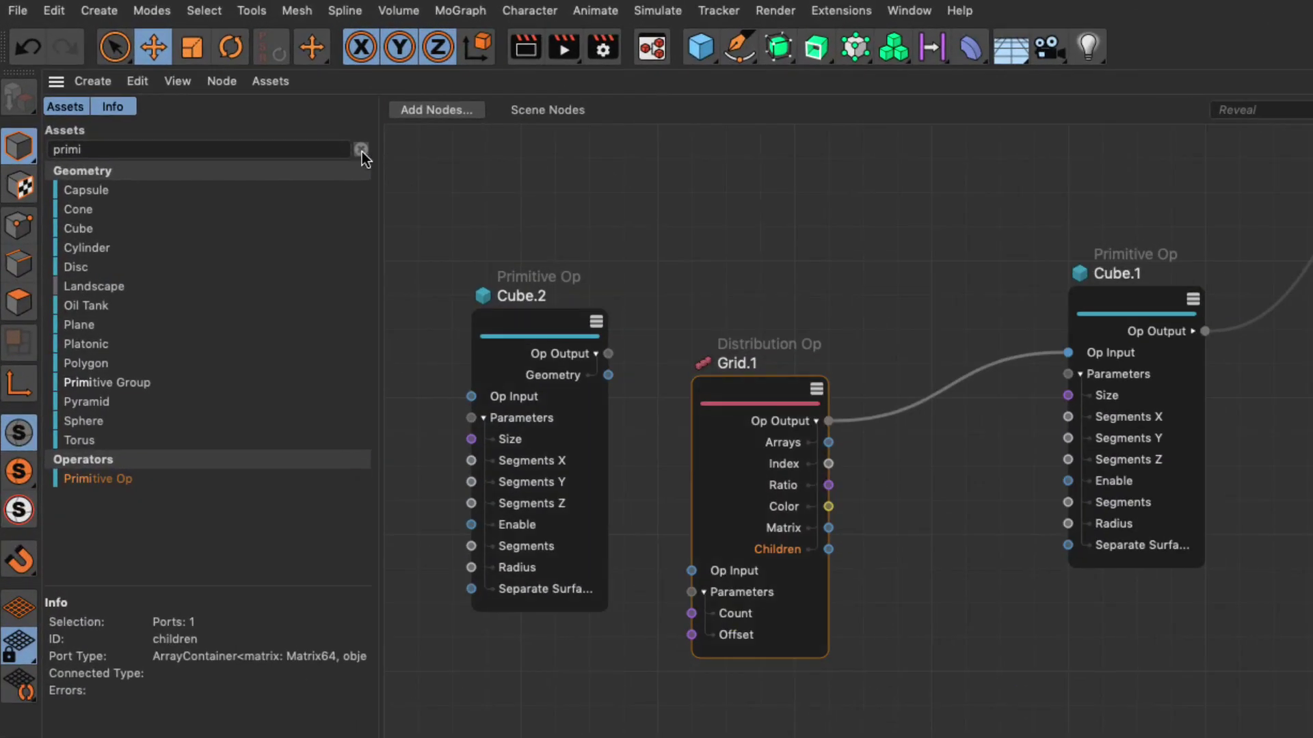
- Add a Distribution Group from the Distribution assets and open it to view its contents
click(231, 96)
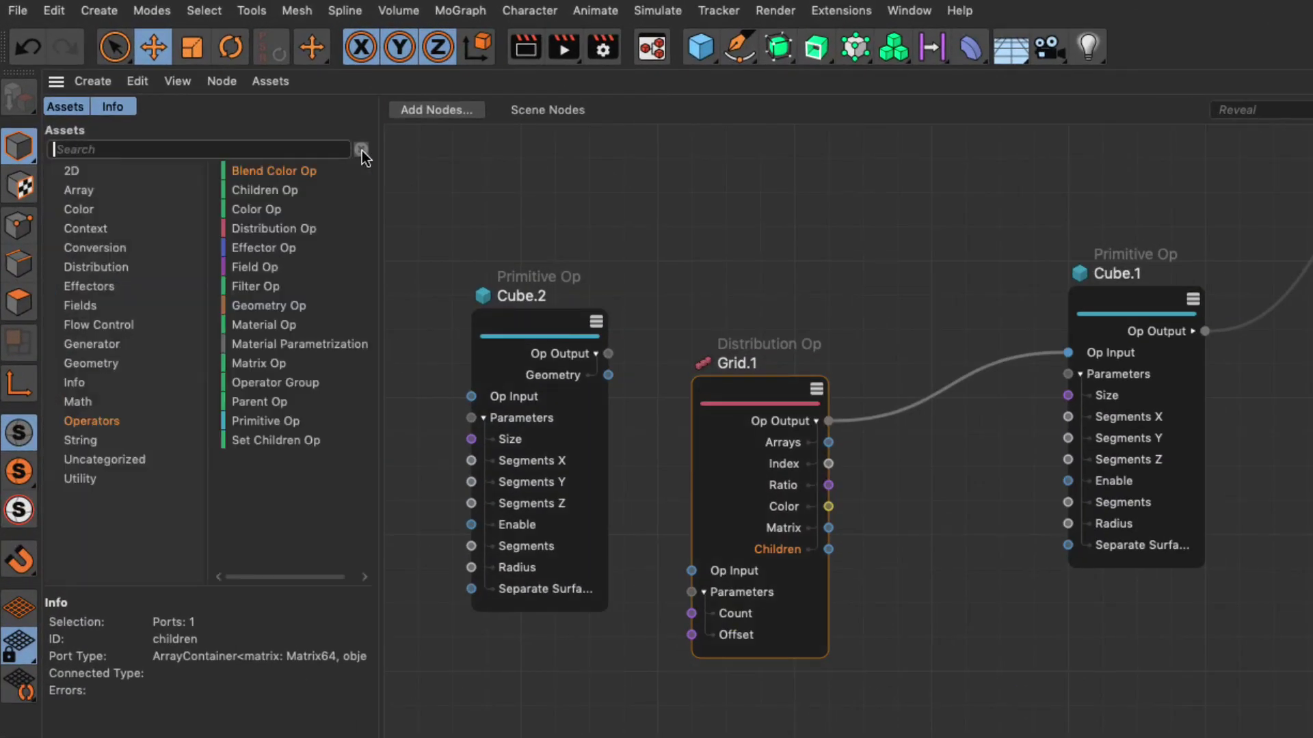
click(105, 268)
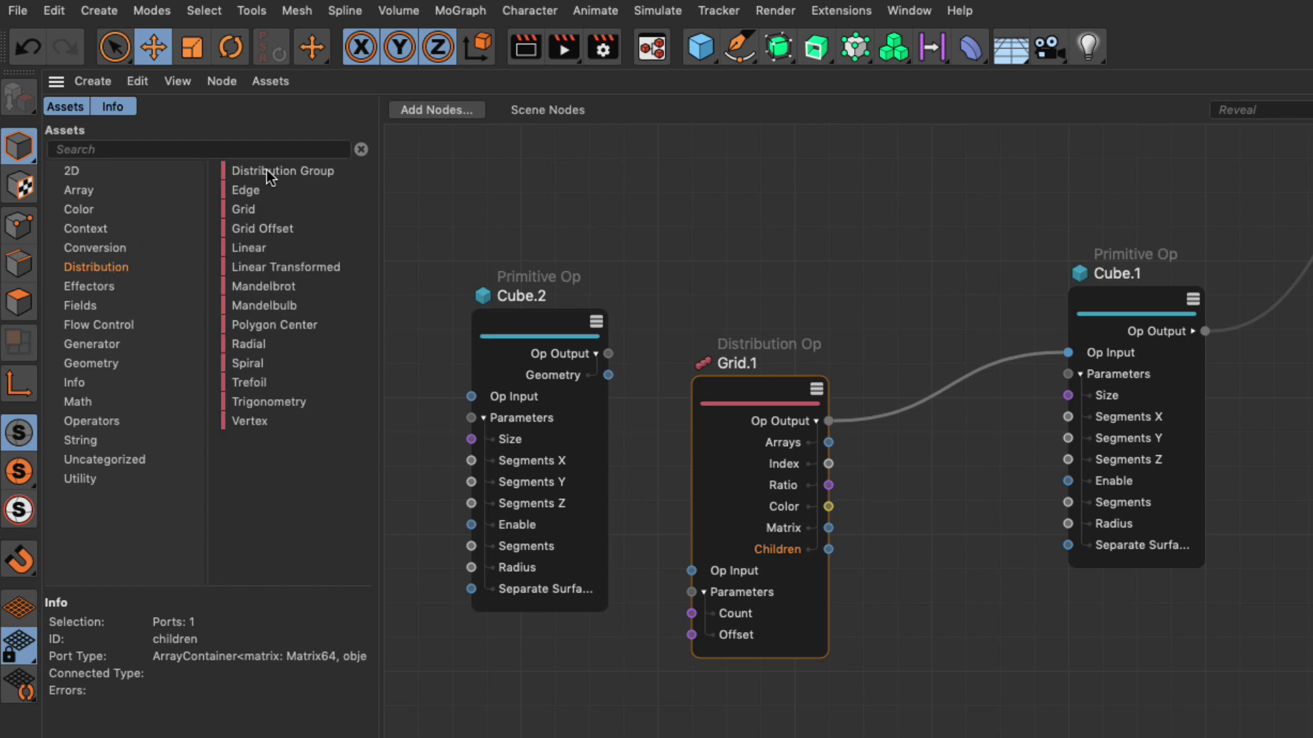
drag(266, 169, 797, 229)
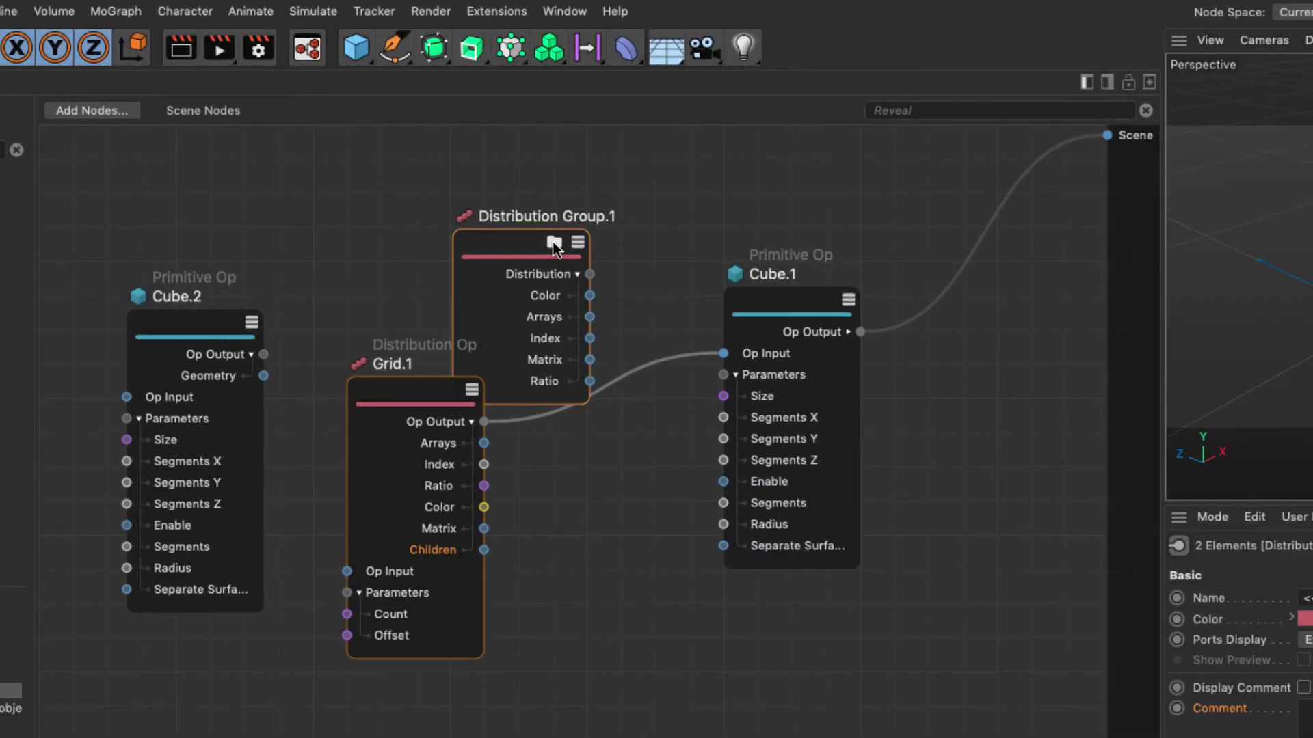
click(898, 241)
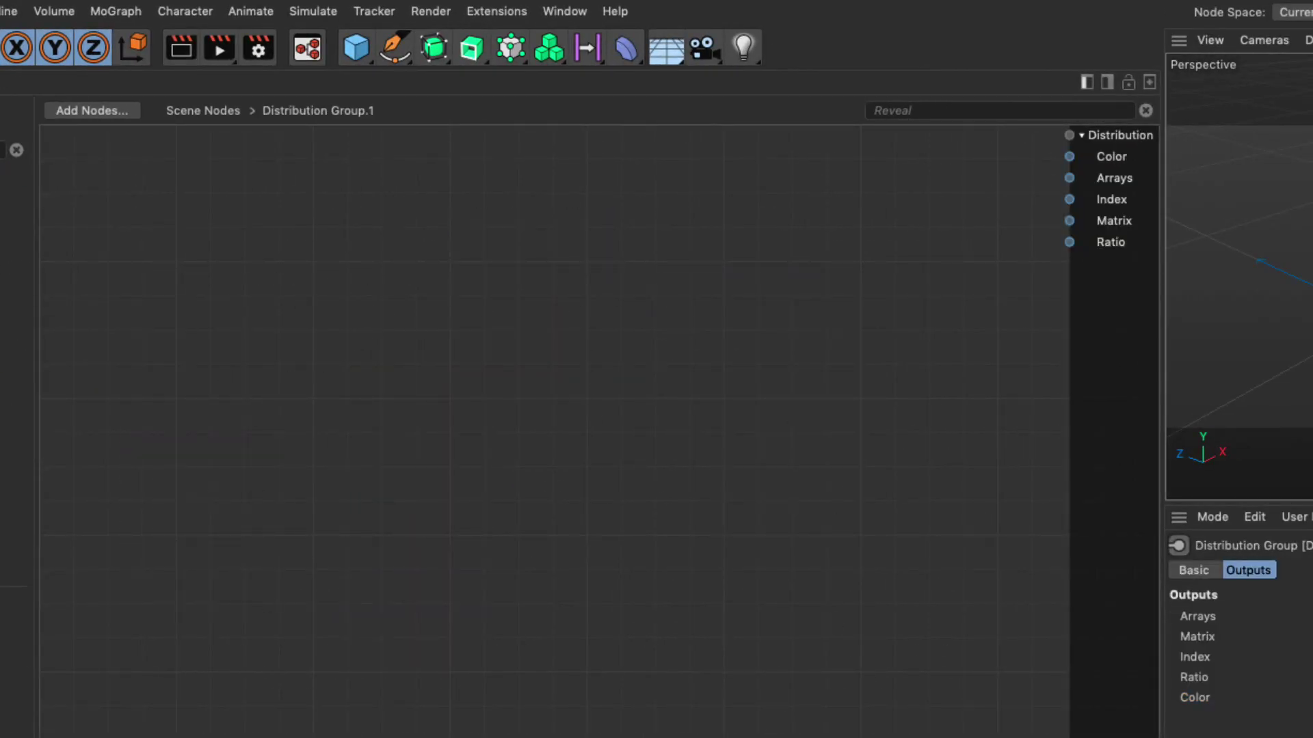
- Return to the Scene Nodes top level and delete Distribution Group.1
click(195, 113)
drag(504, 248, 539, 218)
key(Delete)
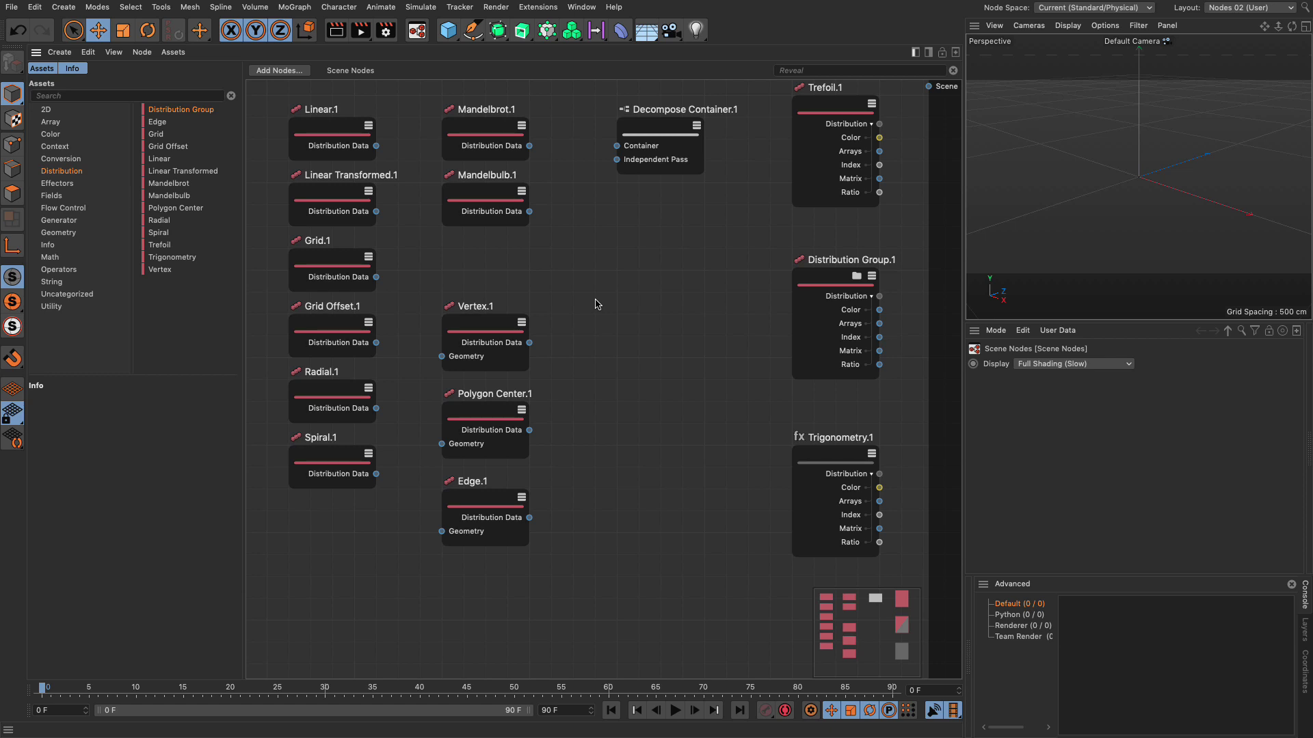
- Compare Linear.1, Linear Transformed.1, Grid.1 and Grid Offset.1 settings, then check Grid.1's Distribution Data type
click(335, 137)
click(345, 198)
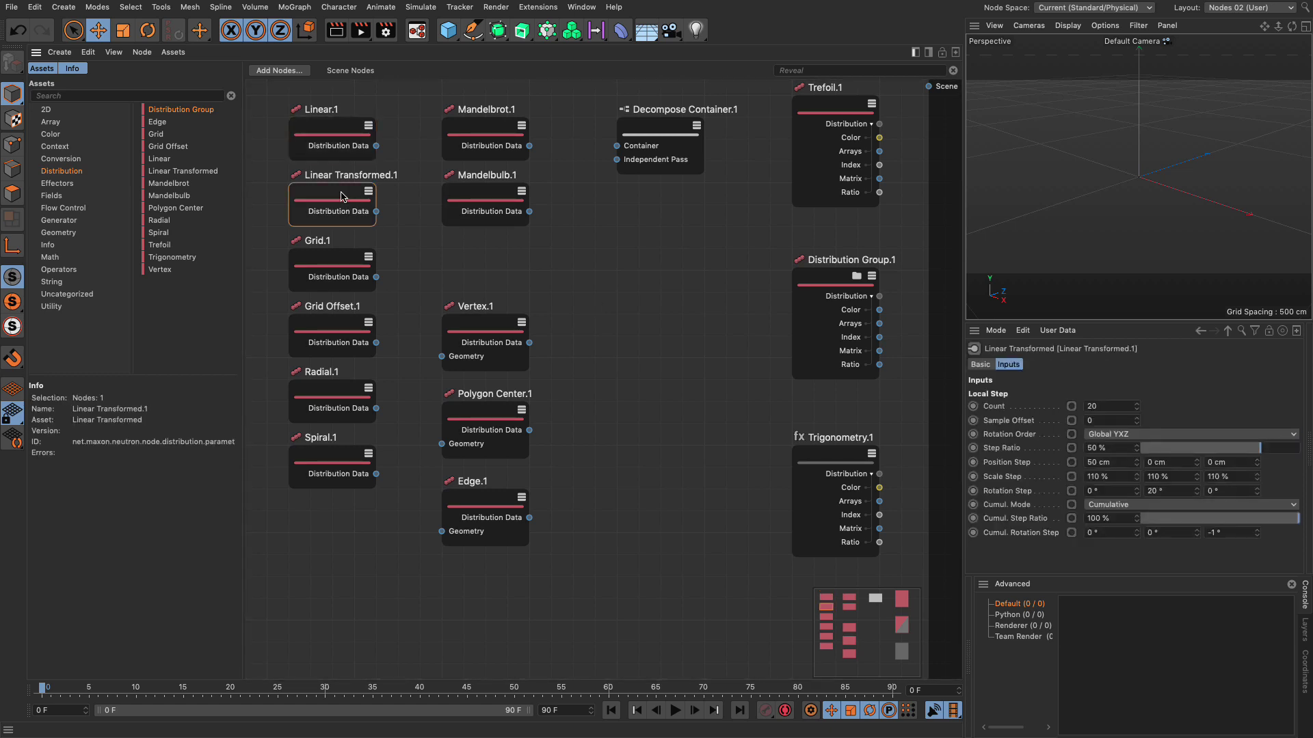
click(342, 258)
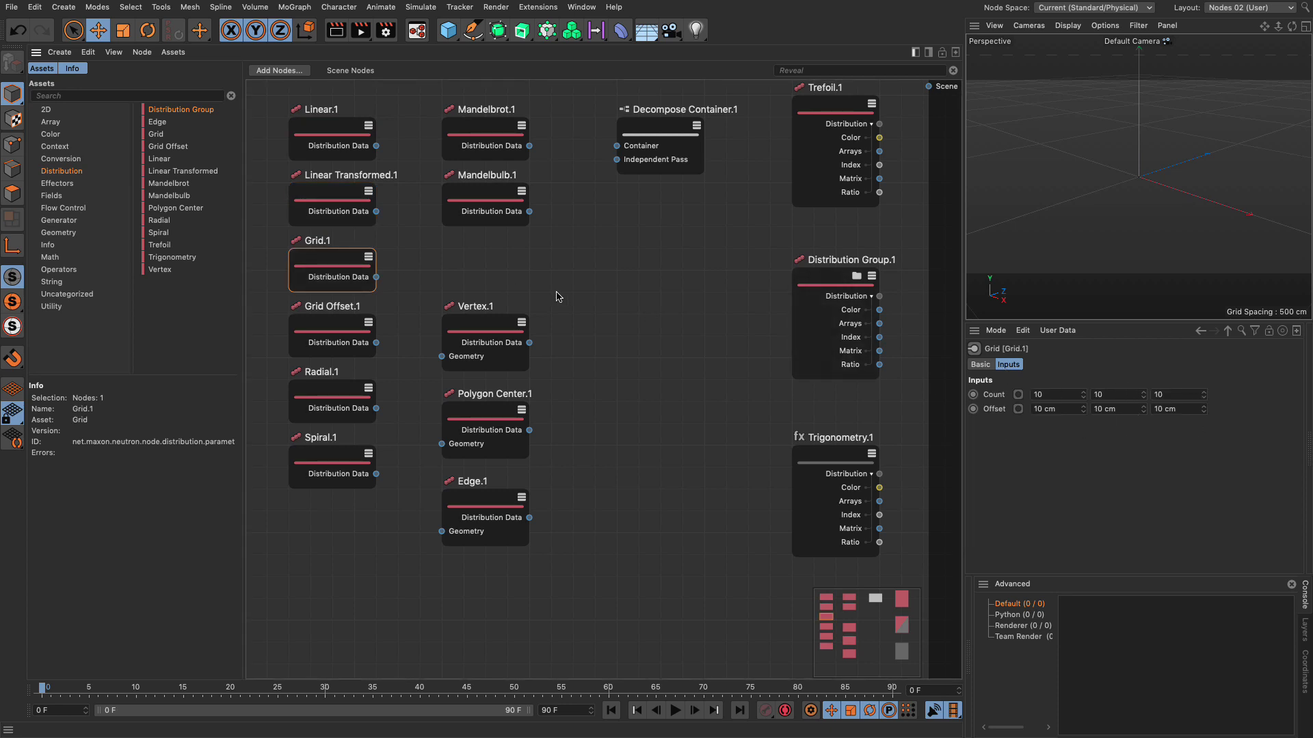
click(339, 326)
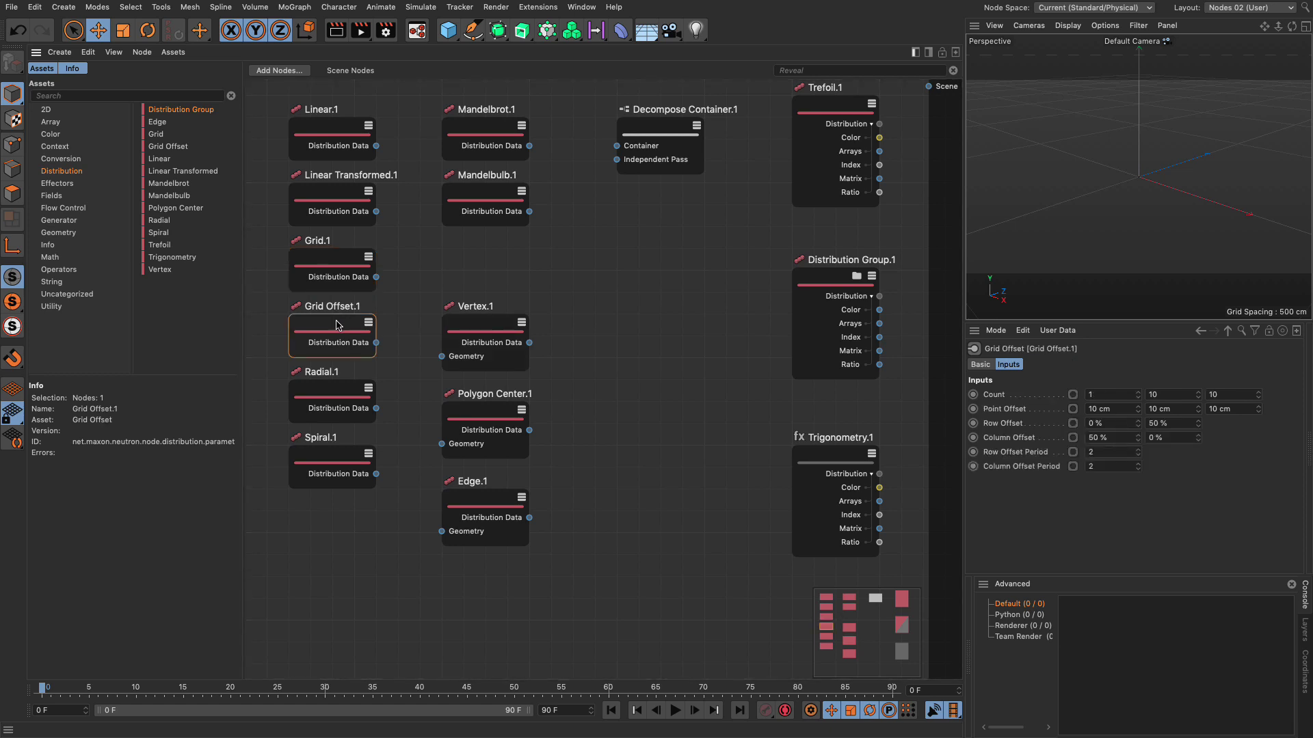
click(343, 280)
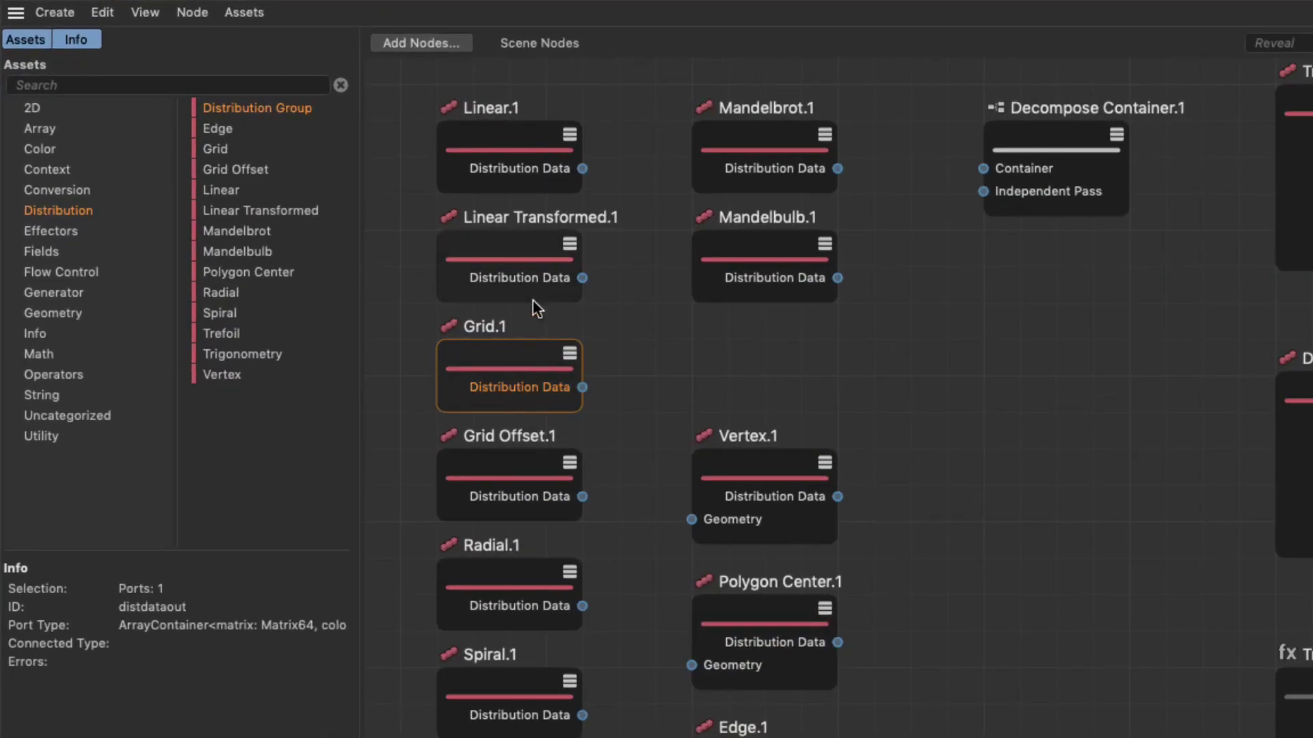
click(346, 218)
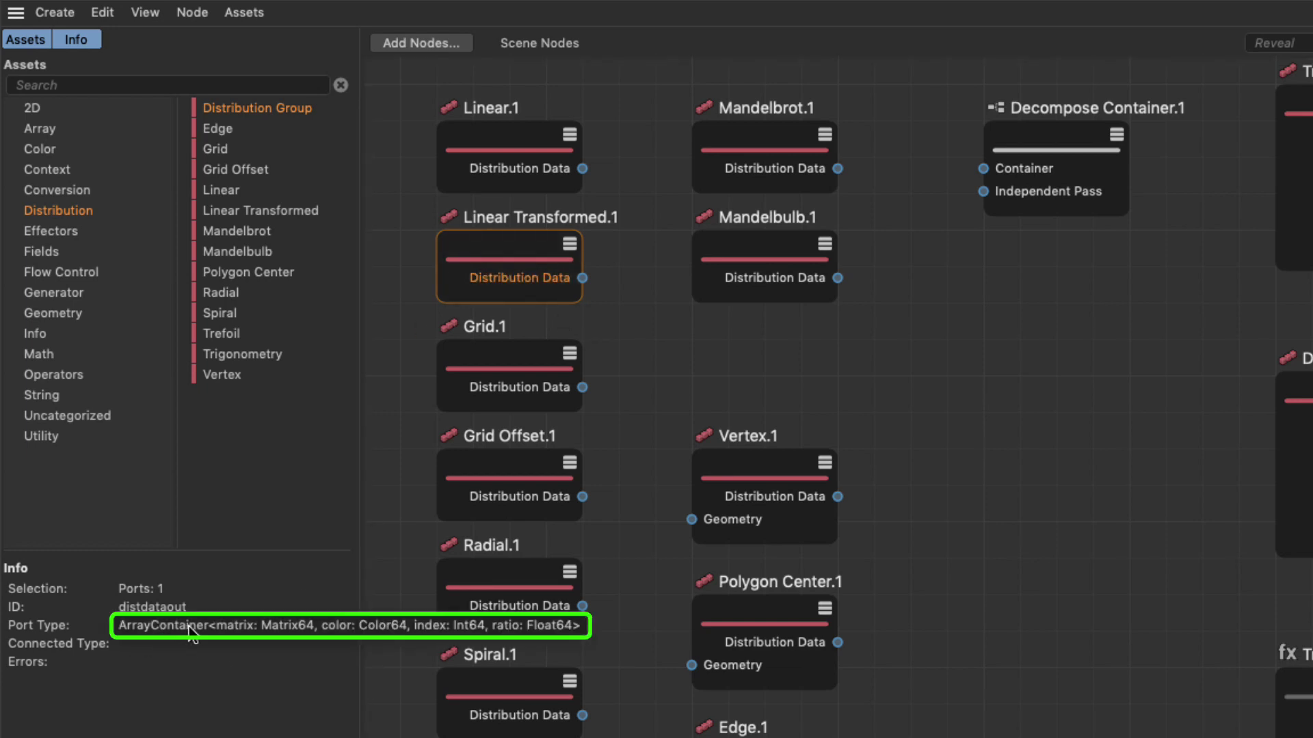
click(506, 391)
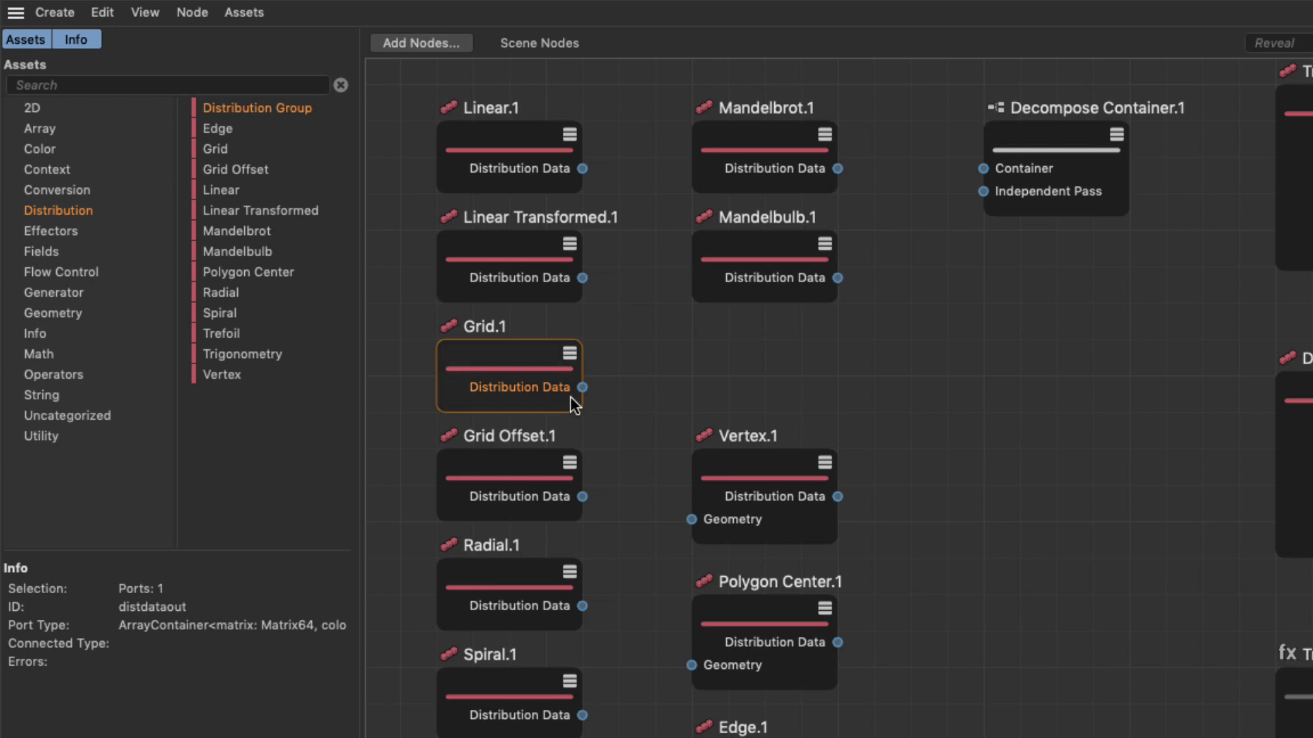
- Add a second Decompose Container node found by searching the node assets for 'decompose'
click(219, 86)
text(decompose)
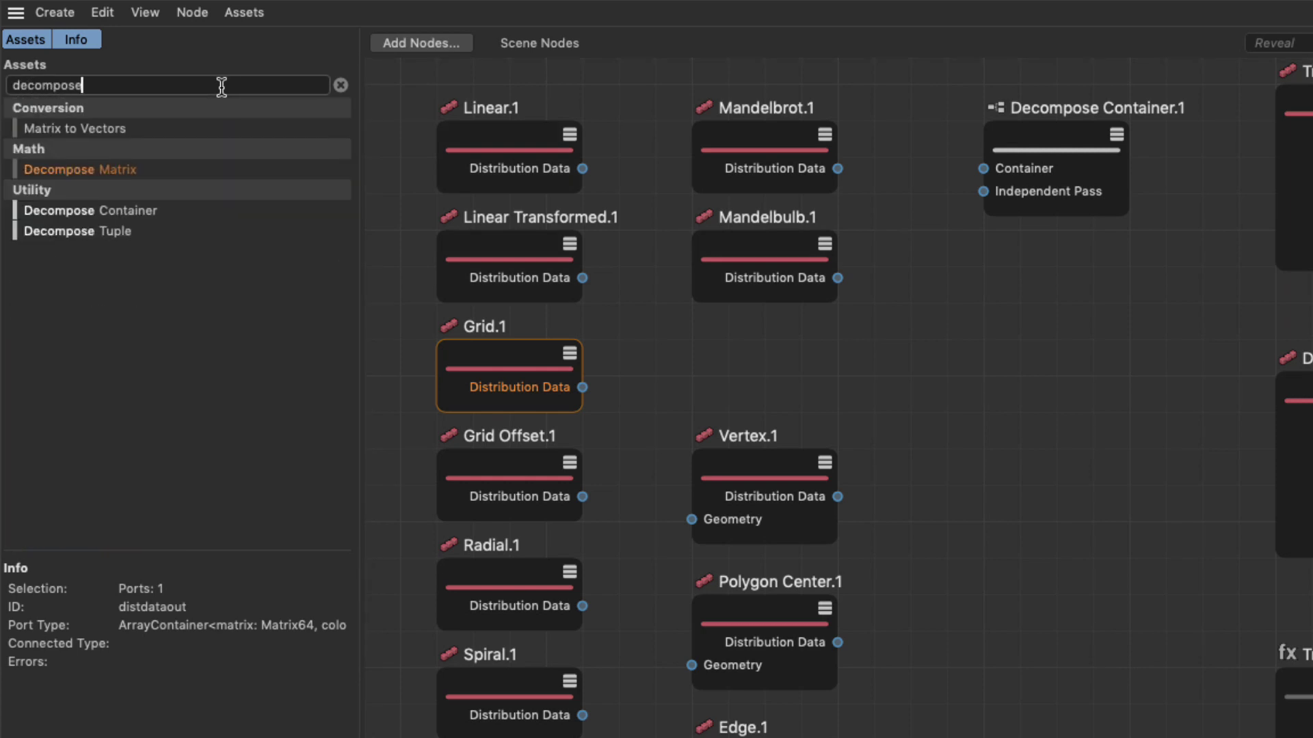
drag(121, 212, 997, 416)
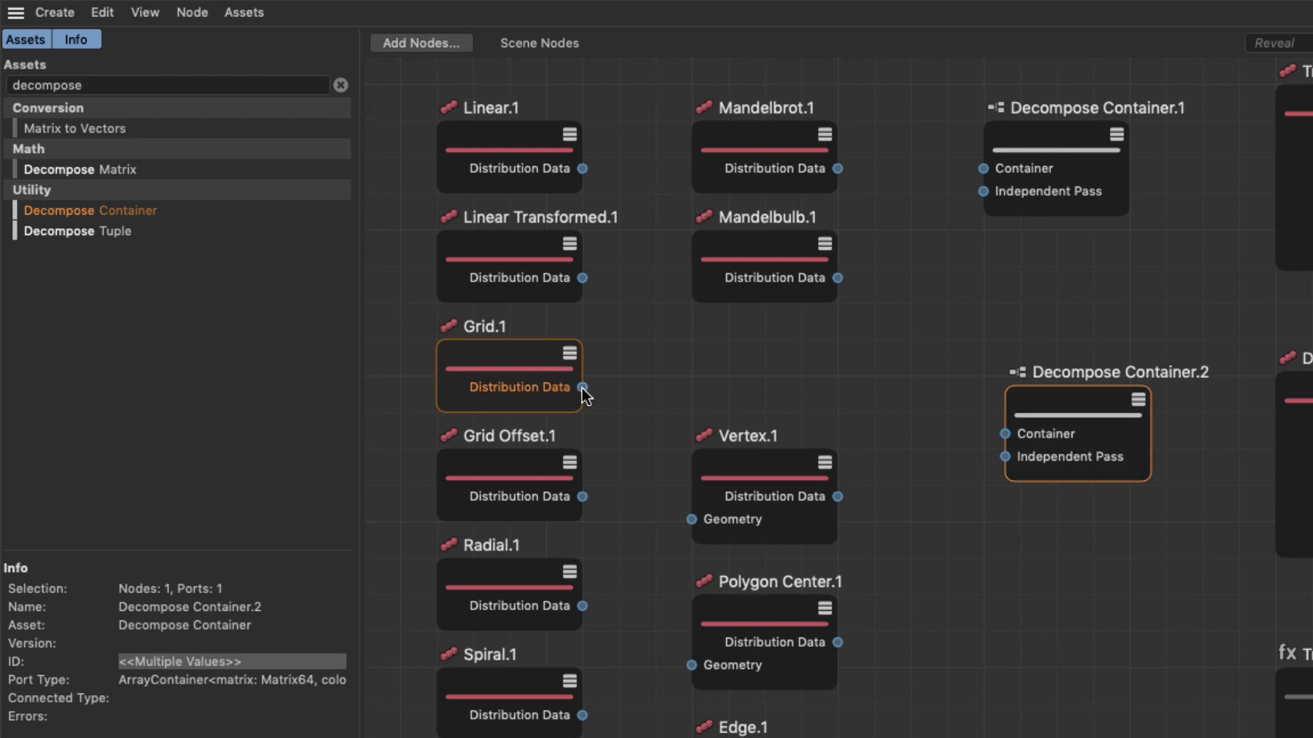
- After trying Grid.1 and Vertex.1, wire Linear.1's Distribution Data into the Container input
drag(582, 387, 1005, 433)
drag(1083, 417, 976, 335)
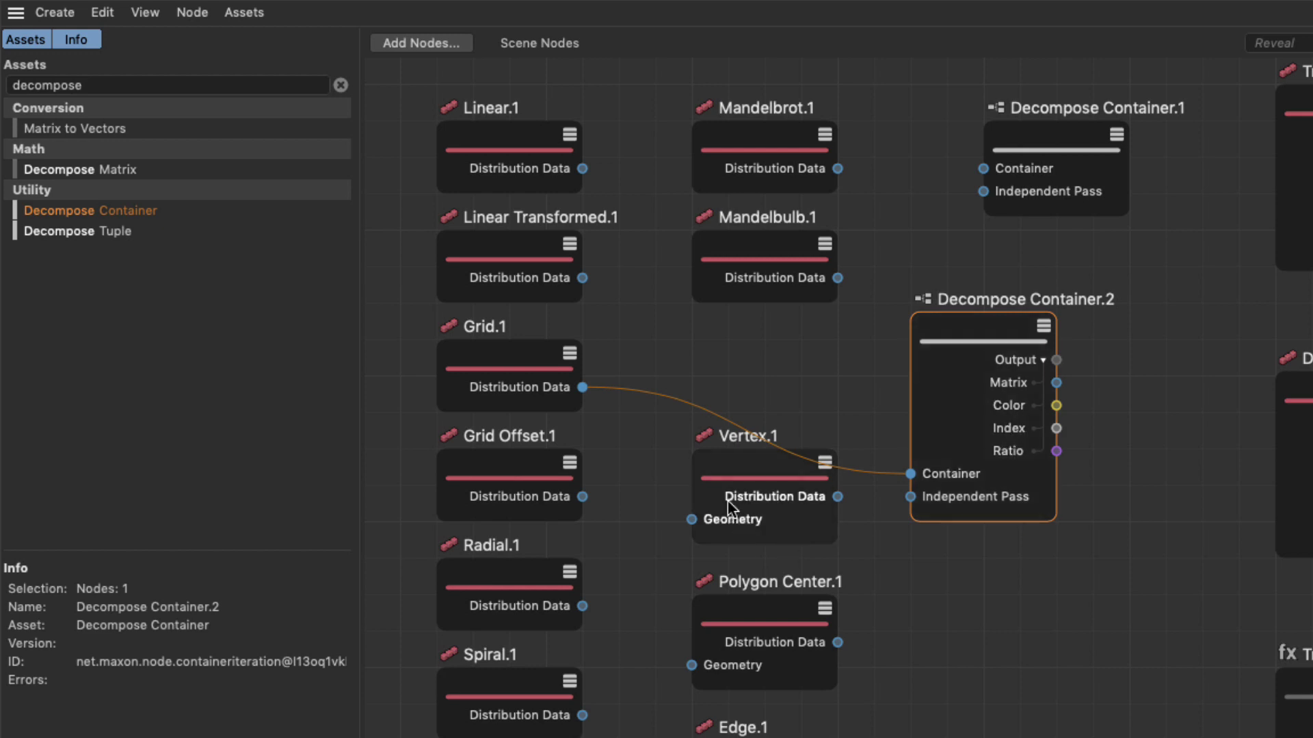
drag(838, 497, 915, 478)
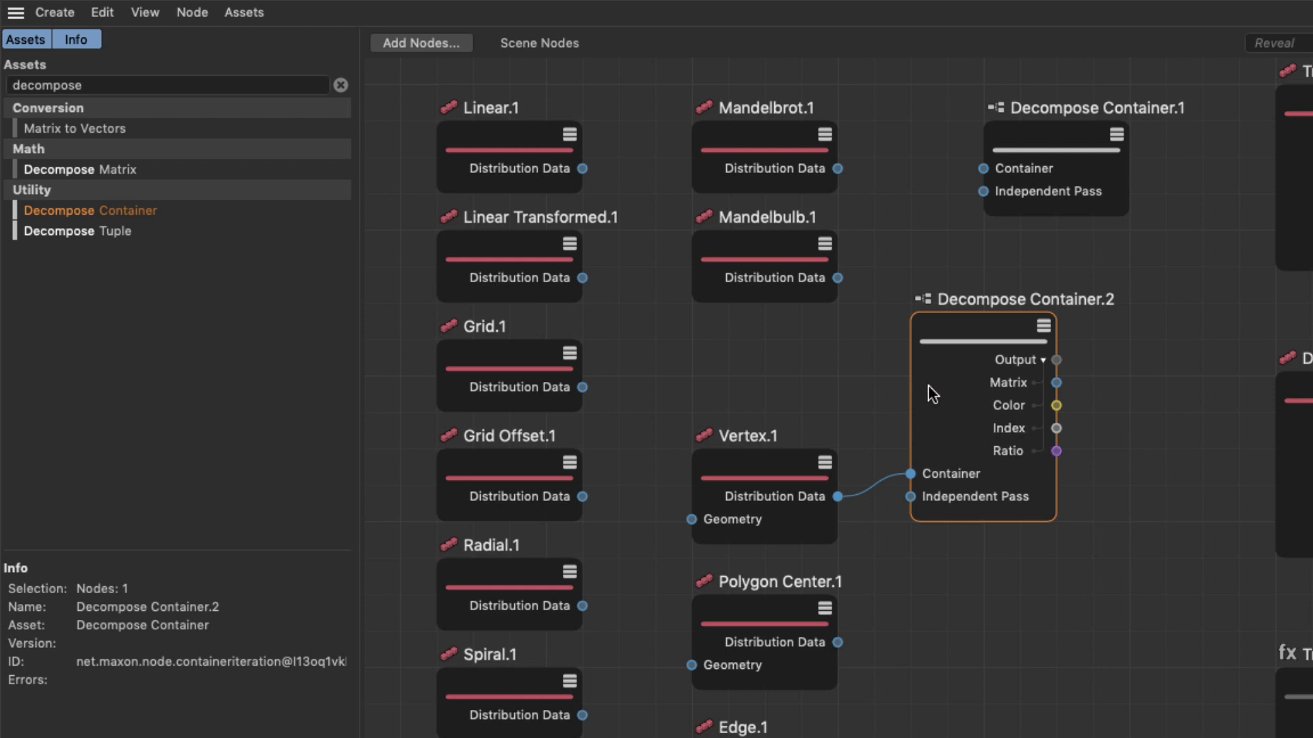
drag(581, 169, 909, 475)
click(885, 474)
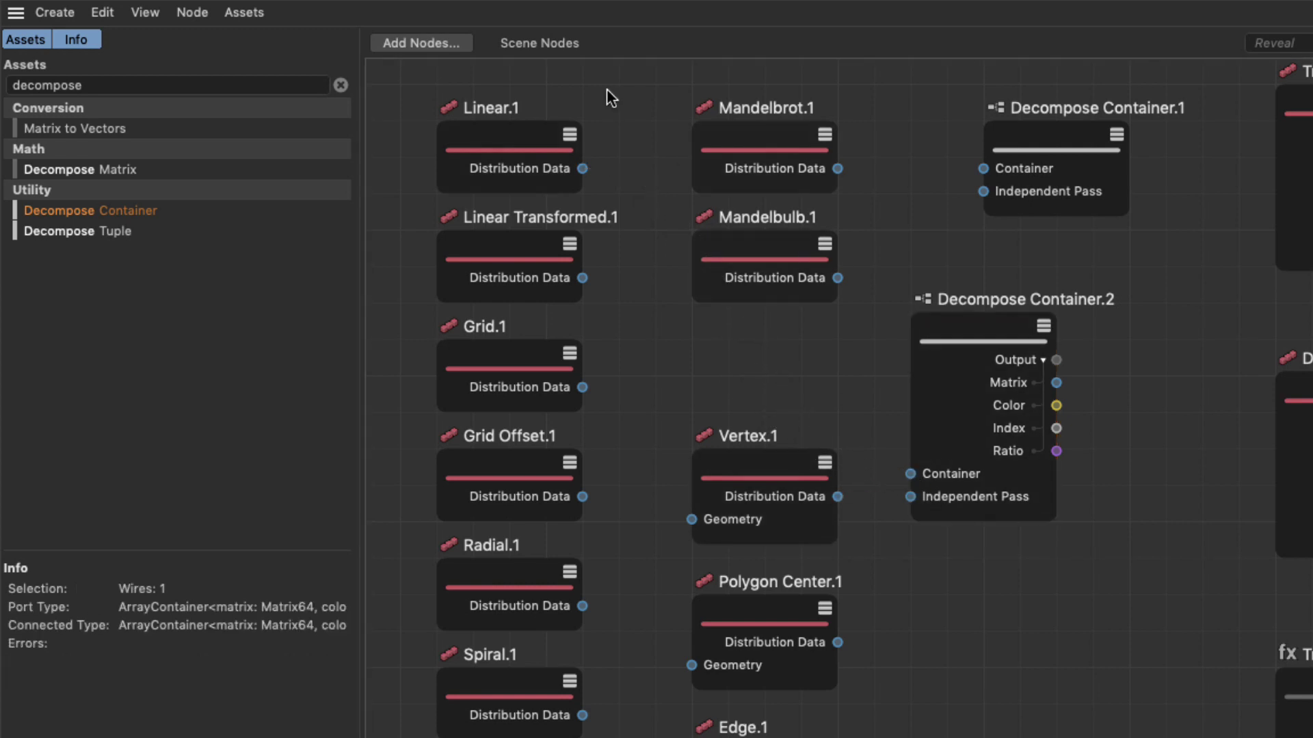
drag(583, 168, 910, 476)
drag(963, 330, 928, 326)
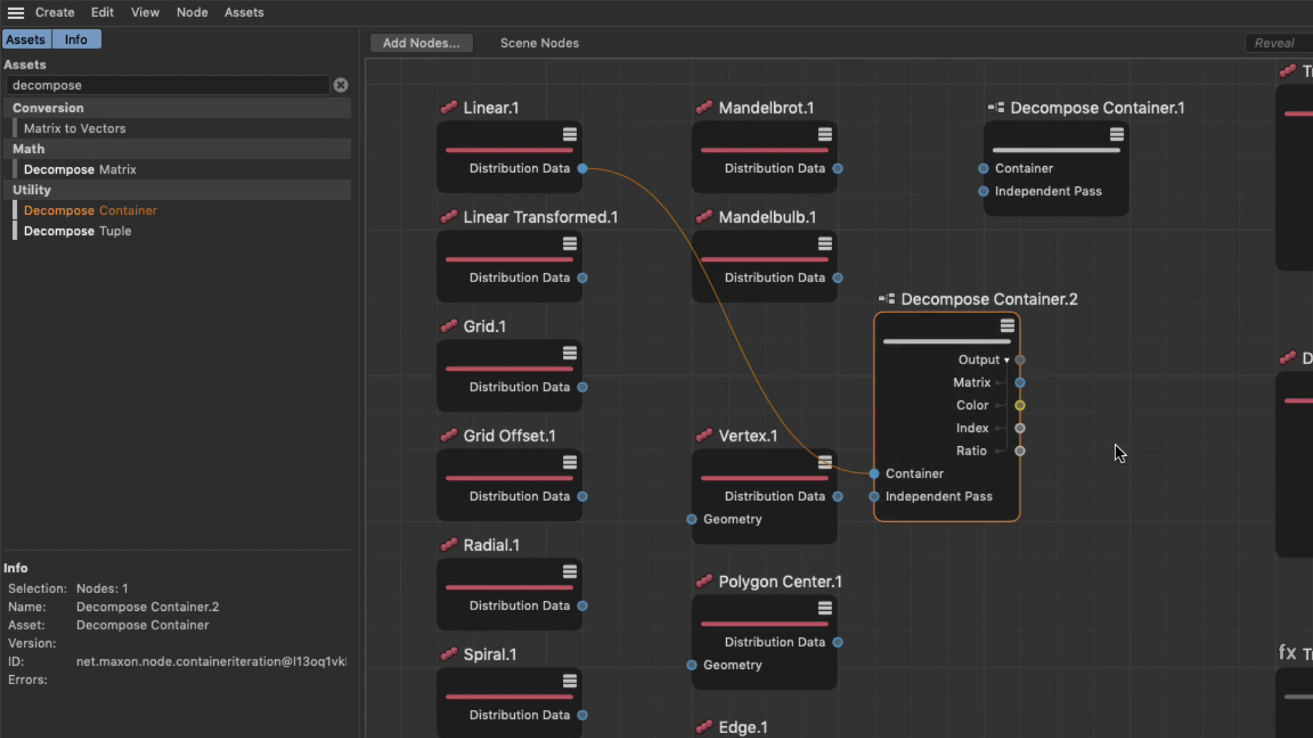
- Add a Primitive Op cube (Cube.1) with size 10 cm via the 'prim' search
click(480, 159)
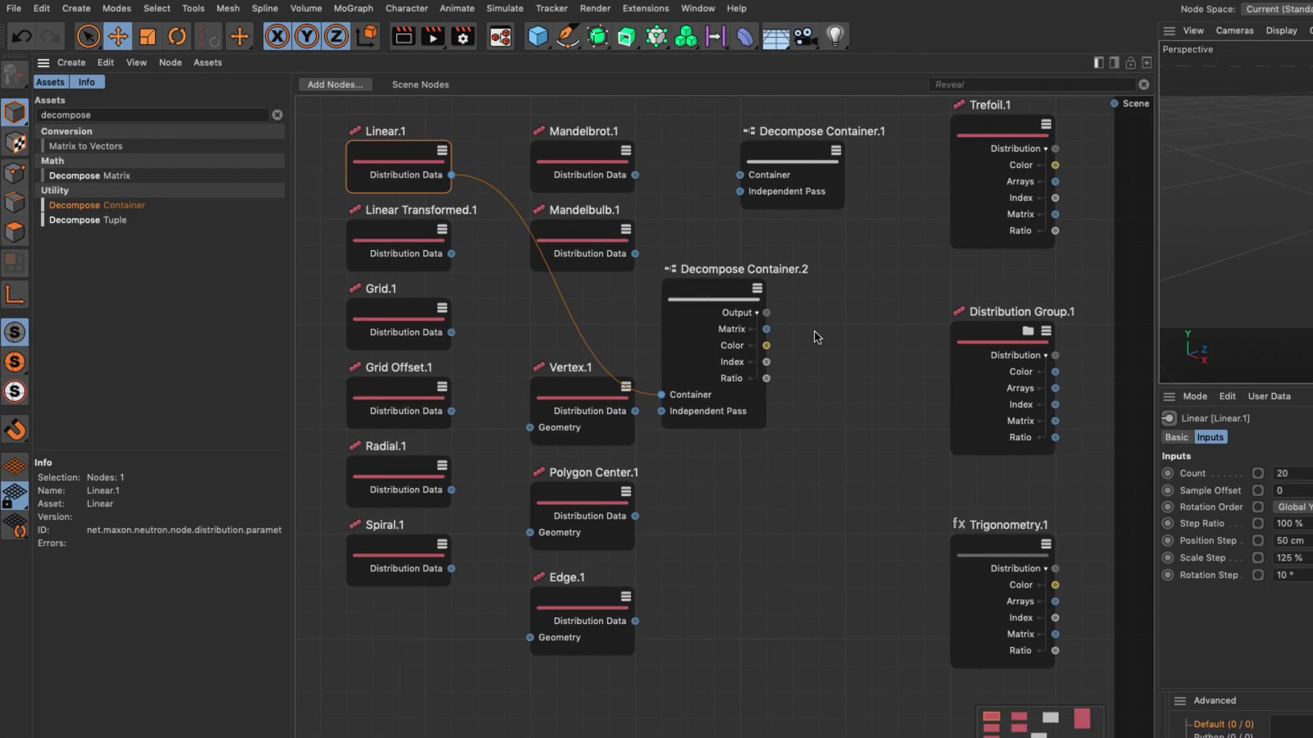
double_click(814, 333)
text(primitive)
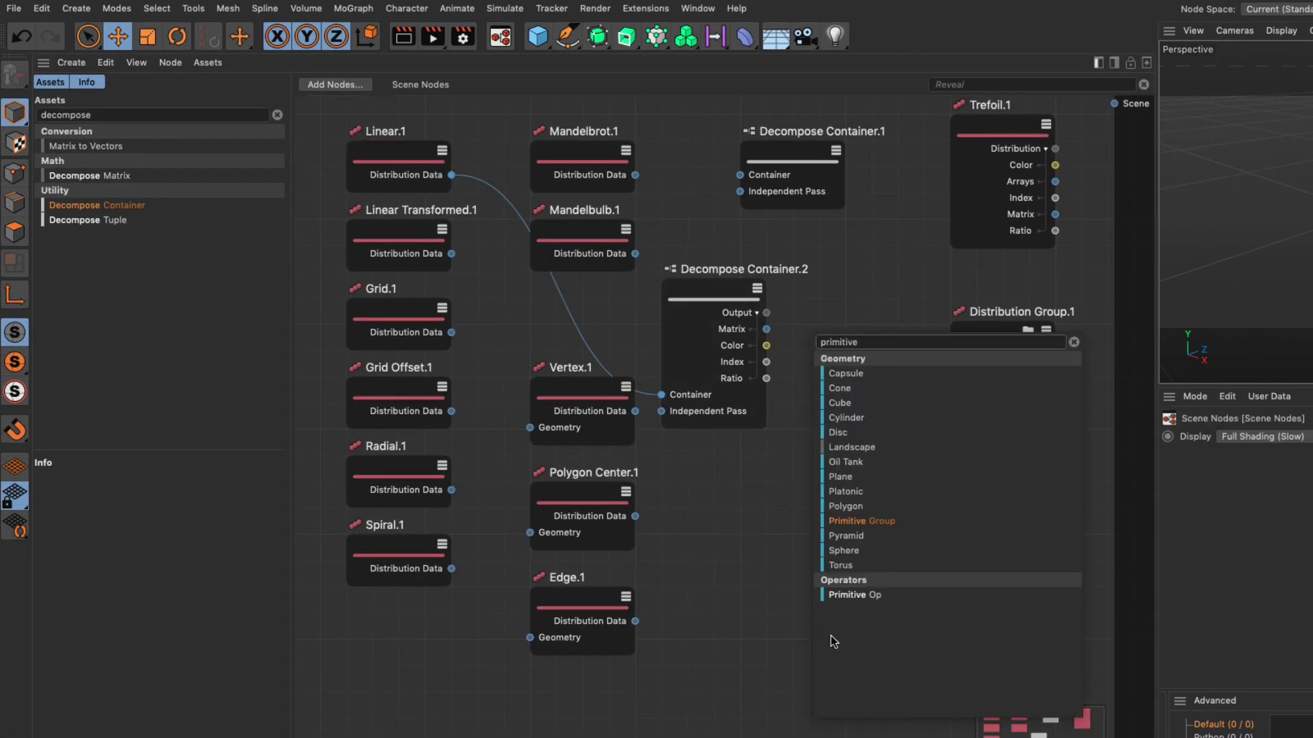
click(855, 595)
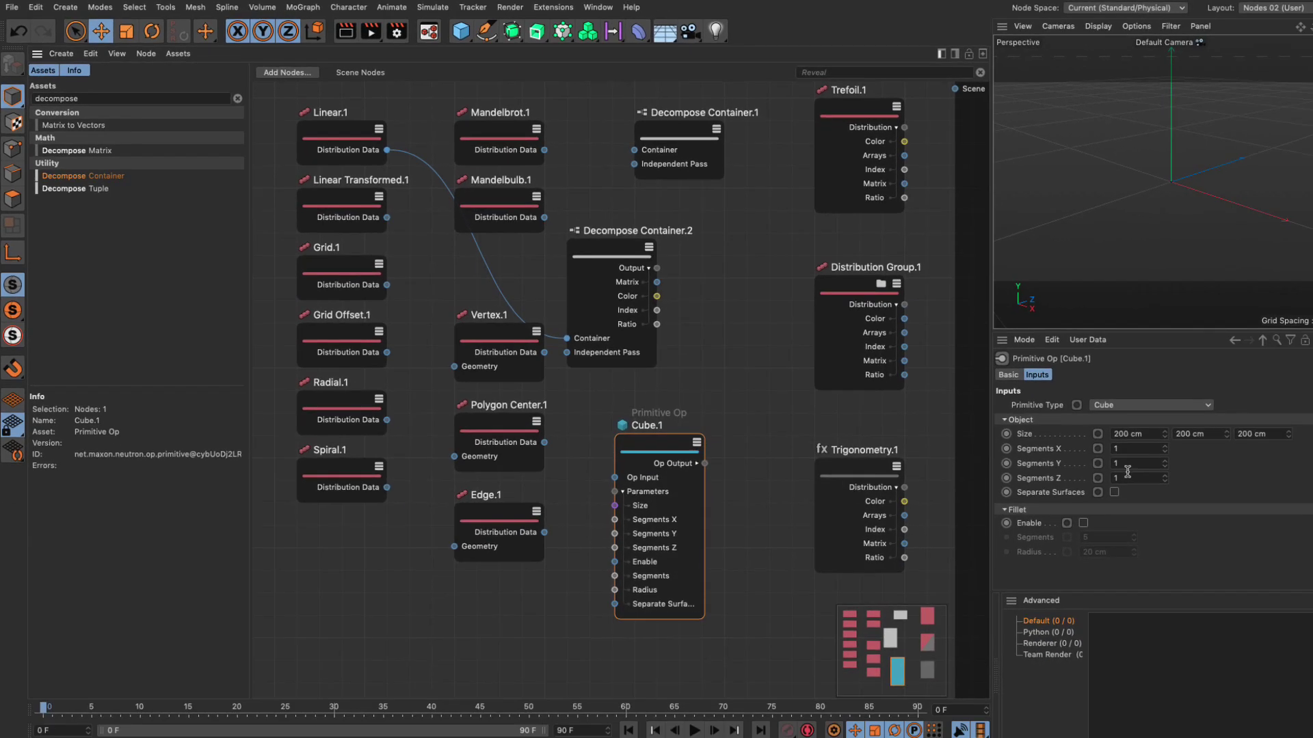
click(1128, 438)
text(10)
key(Tab)
text(10)
key(Tab)
text(1)
drag(653, 432, 630, 414)
- Add Matrix Op.1, feed it Cube.1, and send its output to the Scene to show the cube row
double_click(690, 336)
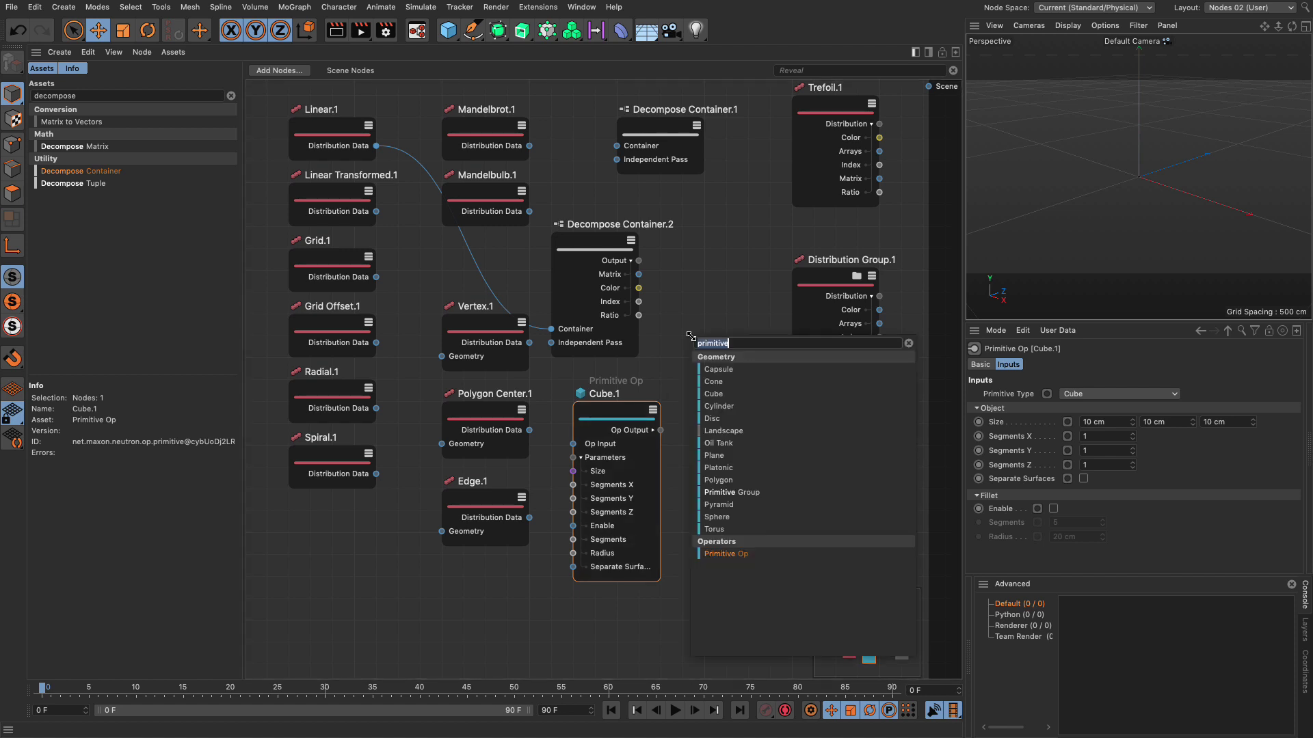
text(matrix)
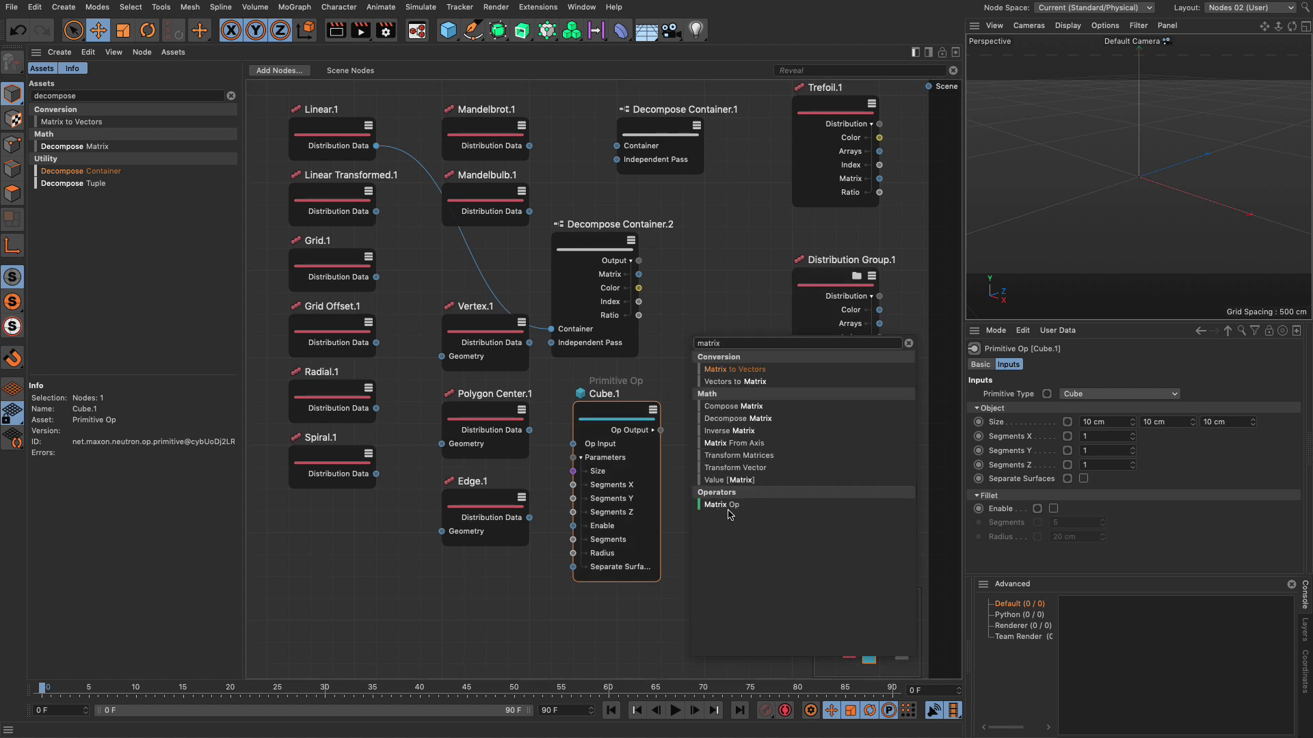
drag(724, 506, 704, 322)
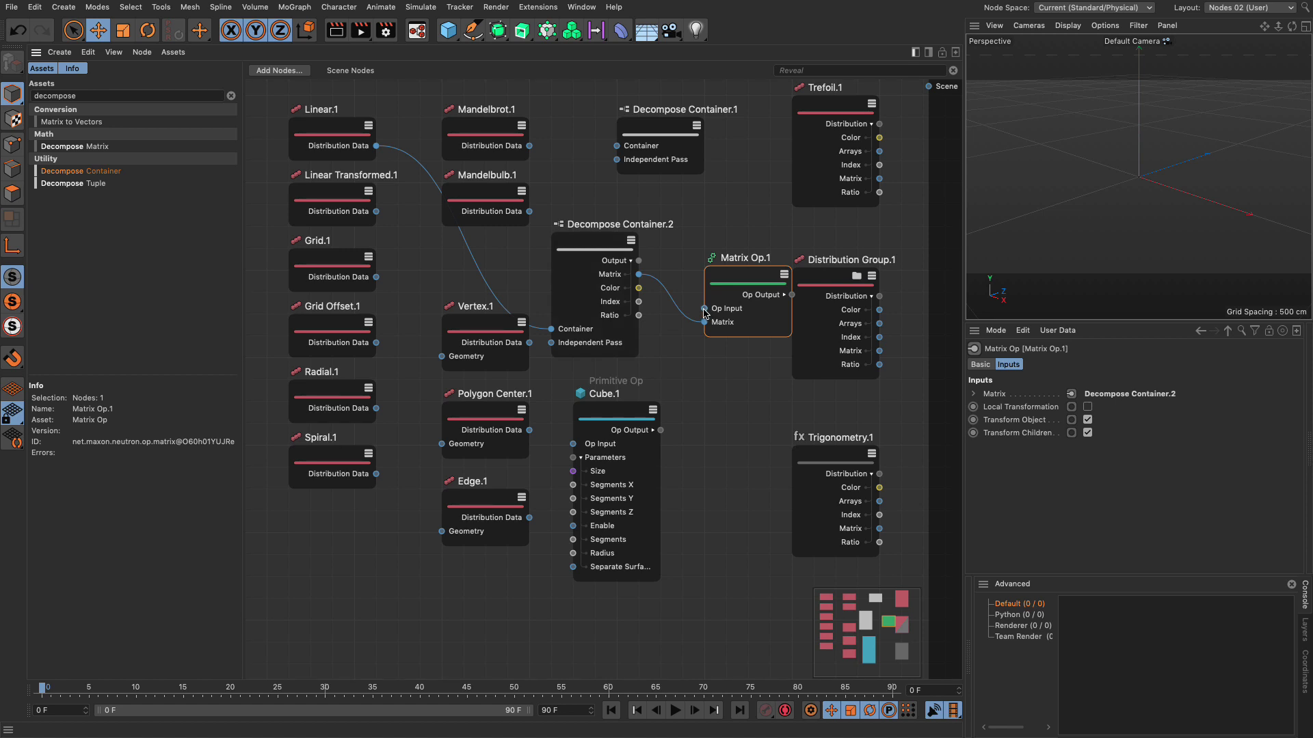
drag(704, 308, 660, 431)
drag(787, 297, 927, 86)
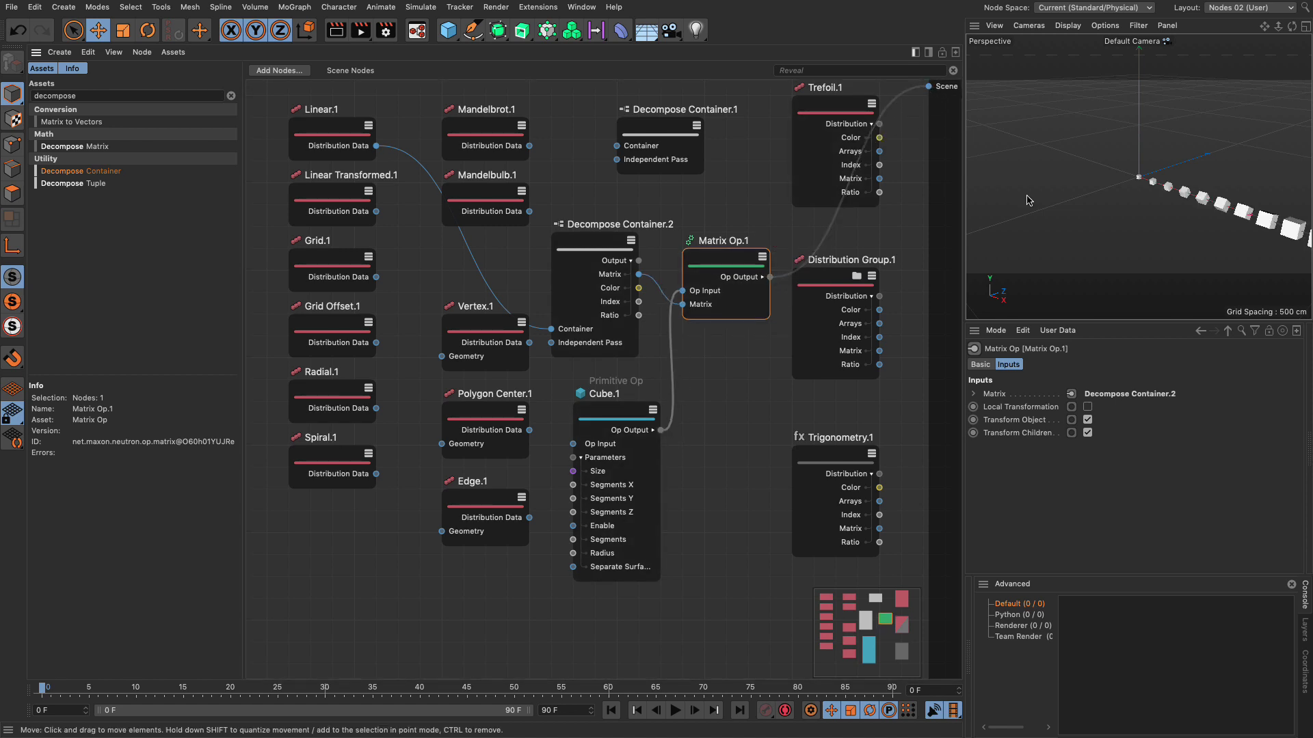
alt+drag(1153, 242, 985, 267)
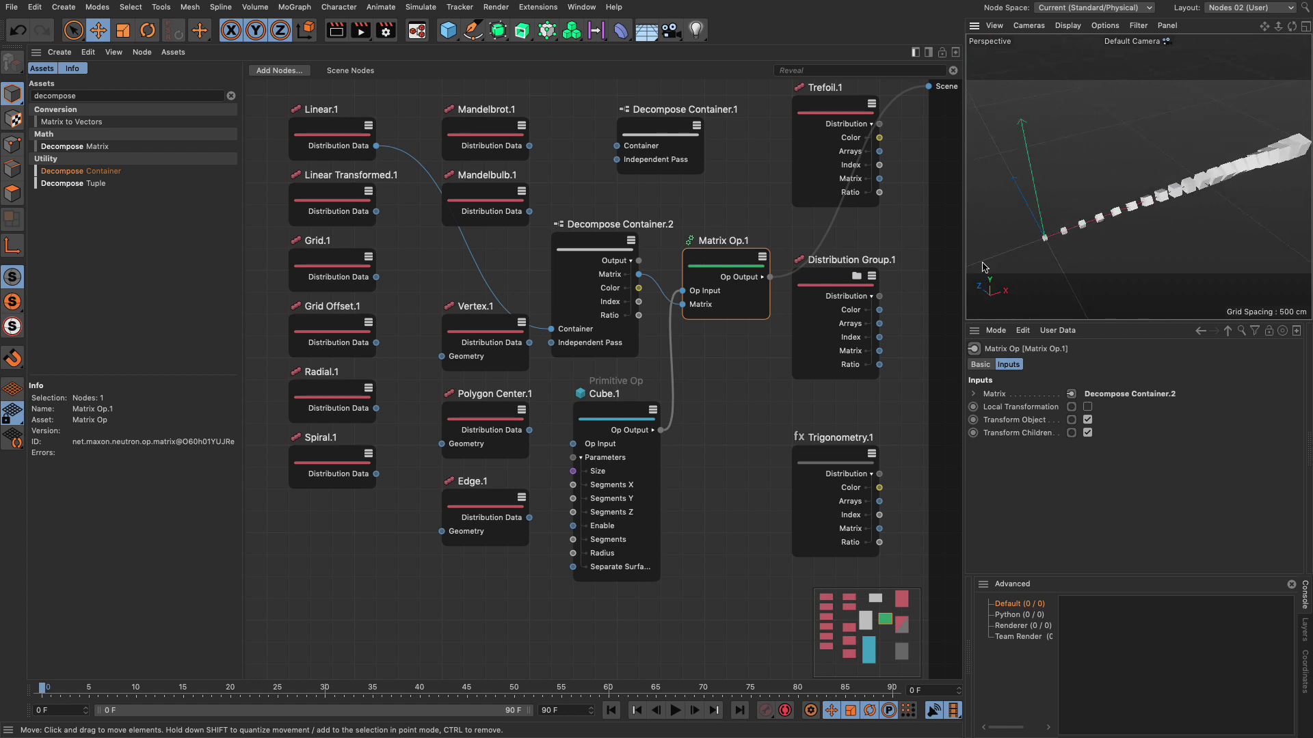
- Lower Linear.1's first Scale Step to 111% and view the cubes from a lower, level angle
click(350, 133)
drag(1113, 465, 1113, 479)
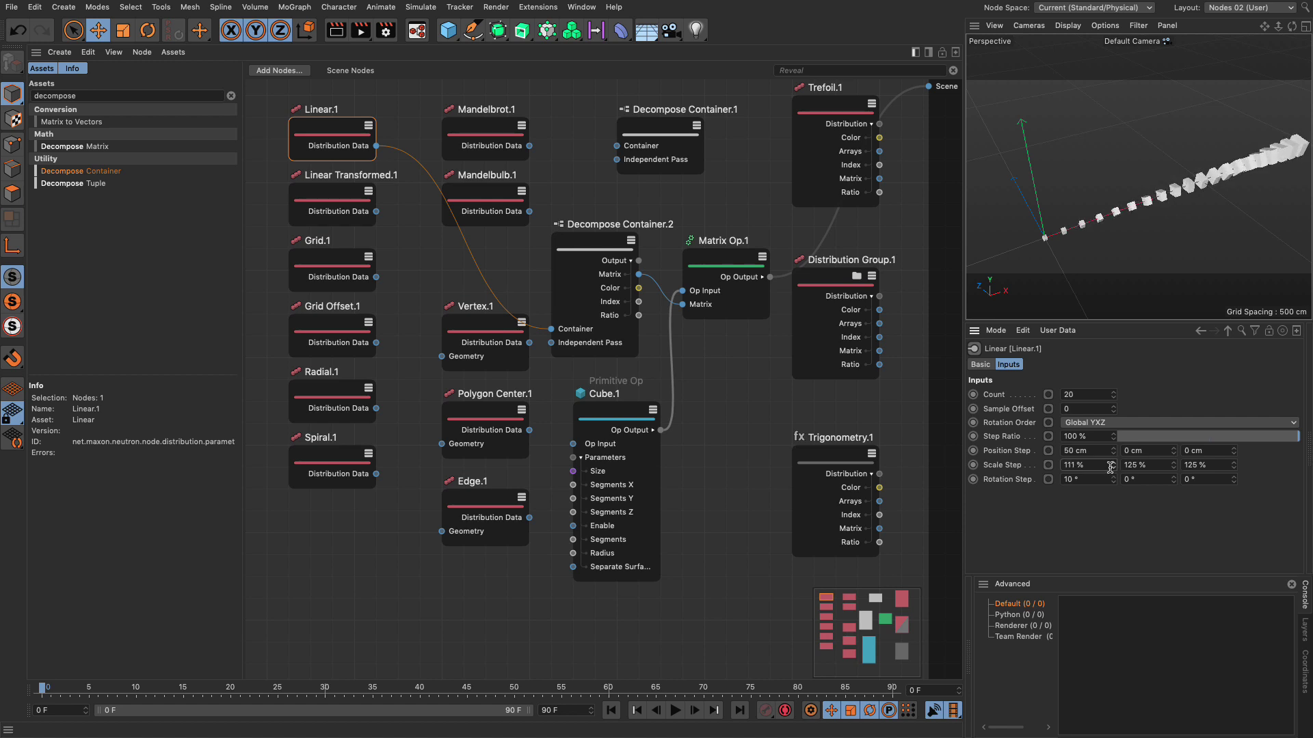
mouse_move(1163, 191)
alt+mouse_down()
mouse_move(1193, 226)
mouse_move(1227, 200)
mouse_move(1188, 188)
alt+mouse_up()
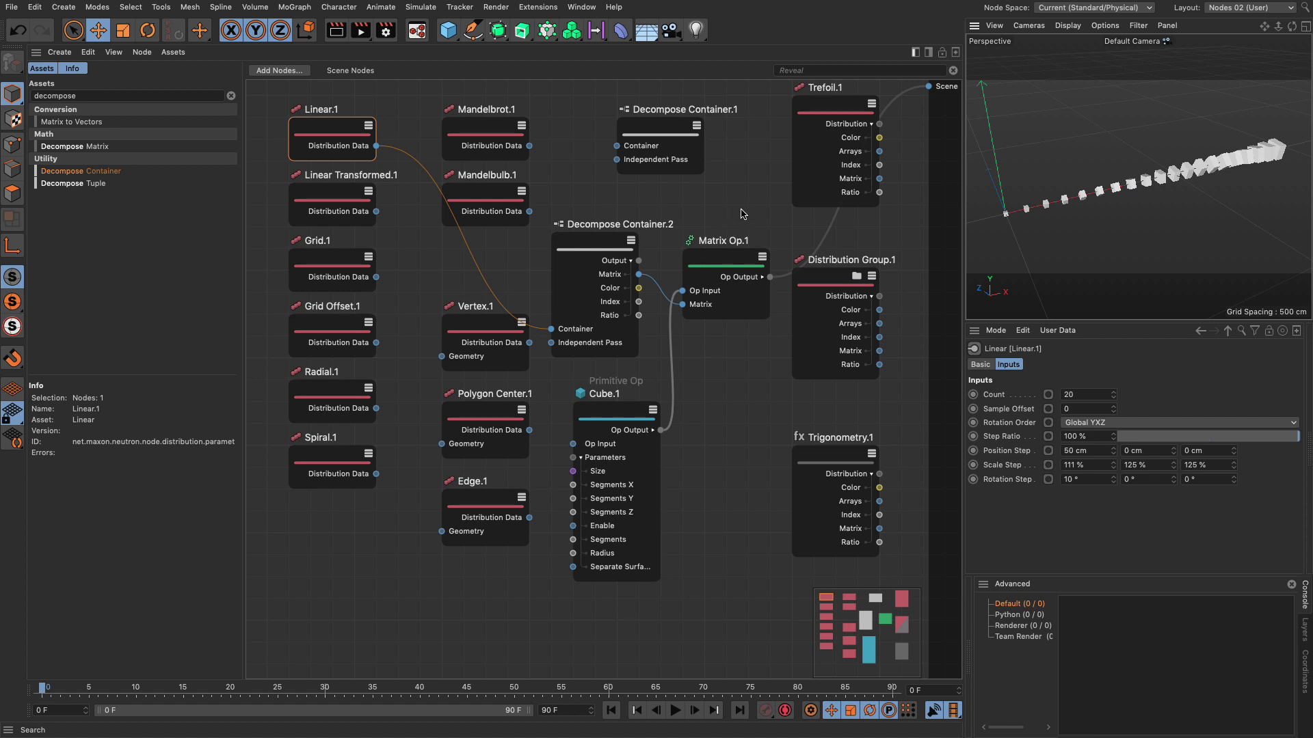
- Delete Decompose Container.2, Cube.1 and Matrix Op.1, then review Linear.1, Linear Transformed.1 and Grid.1
drag(740, 209, 609, 470)
key(Delete)
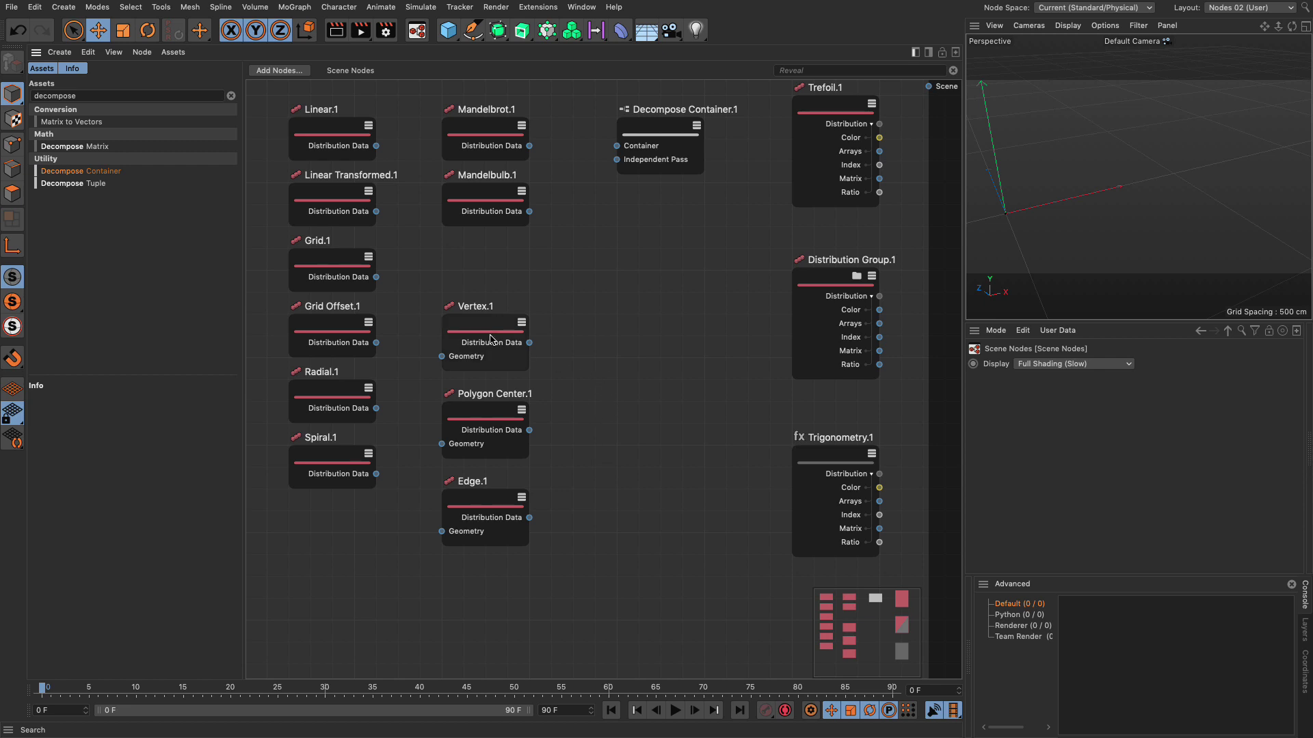
click(324, 134)
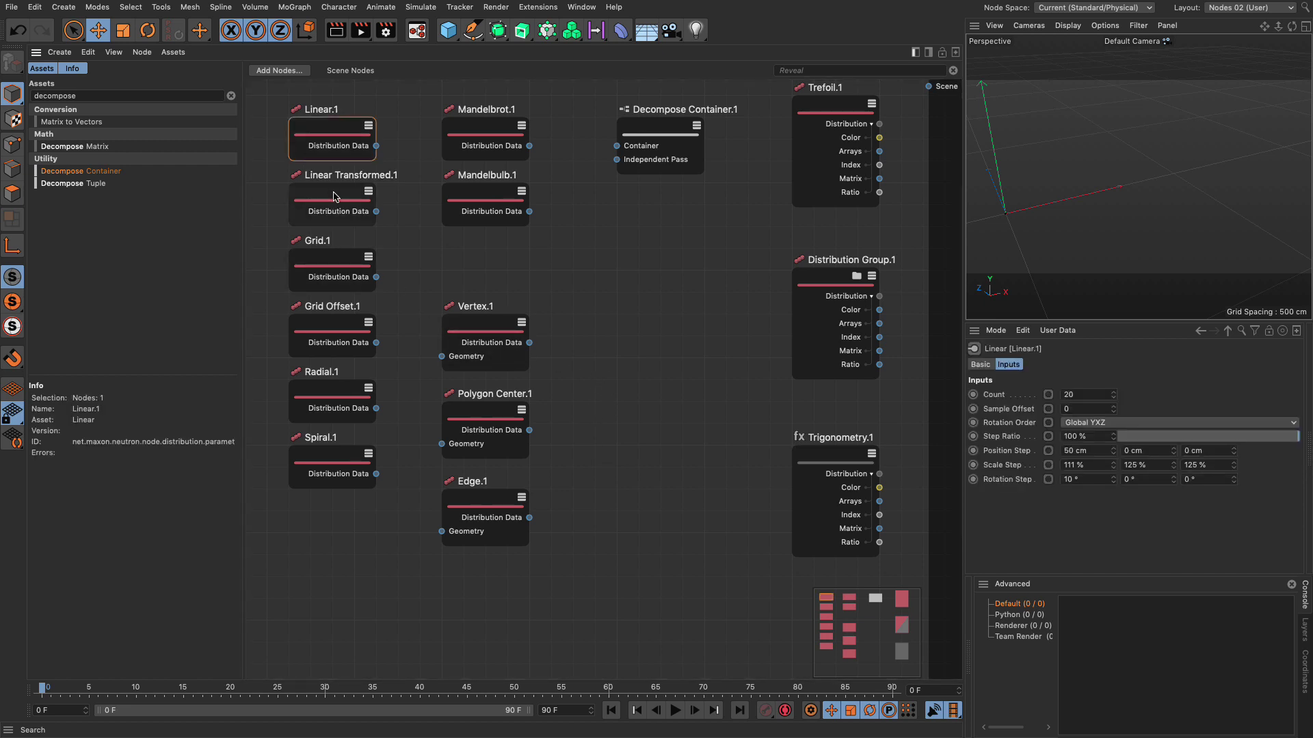
click(335, 197)
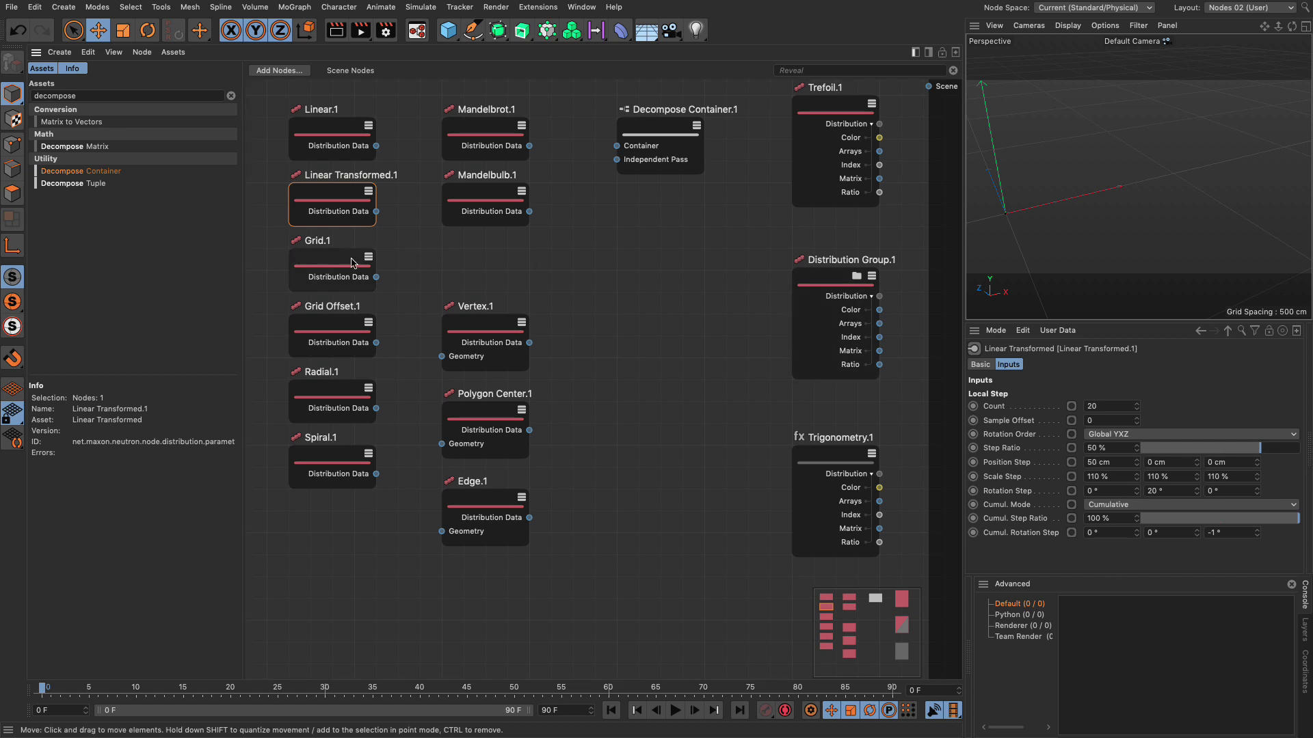
click(347, 263)
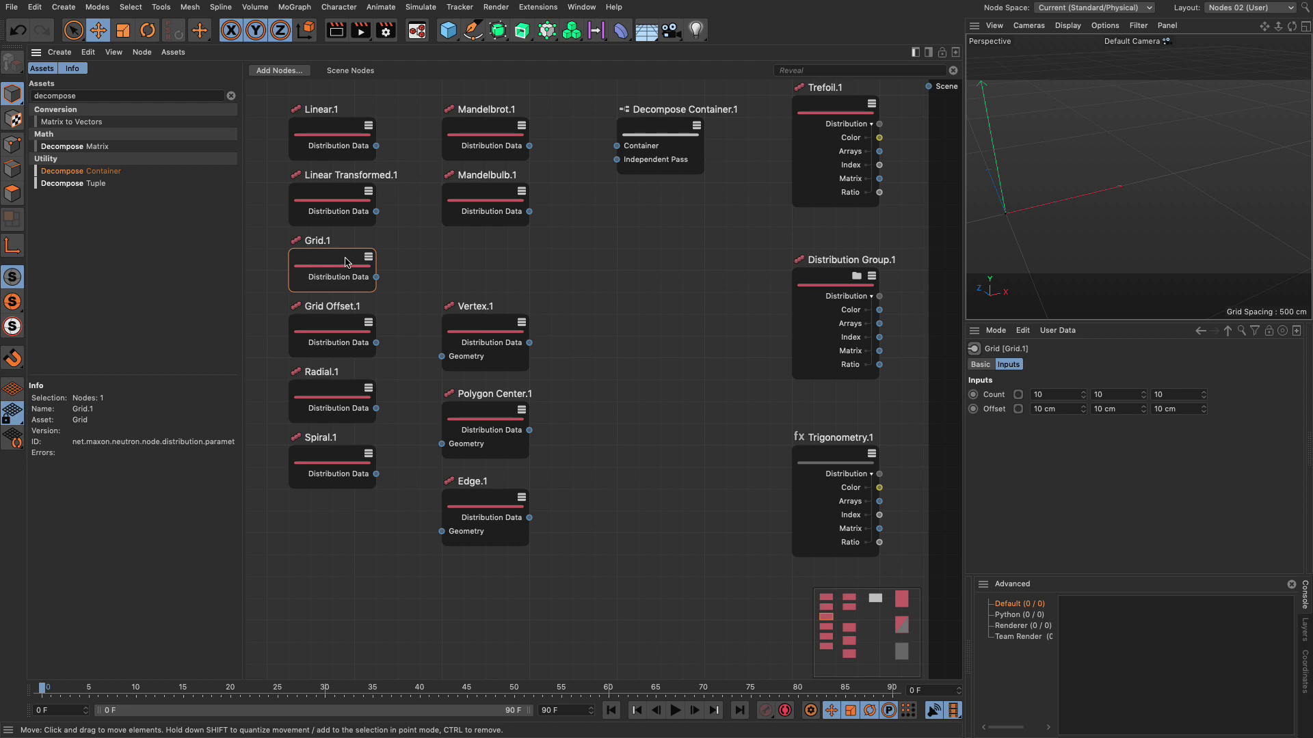
- Review the settings of Grid Offset.1, Radial.1, Spiral.1, Mandelbrot.1, Vertex.1 and Edge.1
click(334, 333)
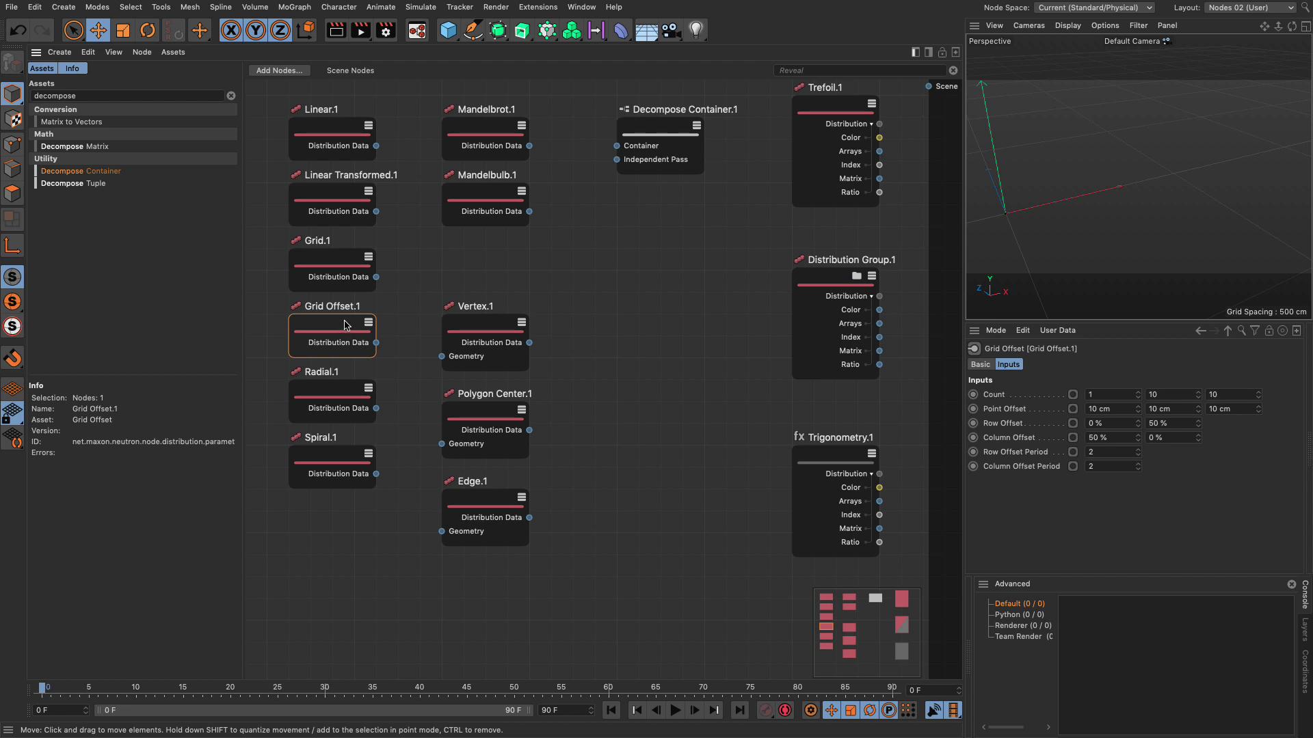
click(340, 400)
click(341, 461)
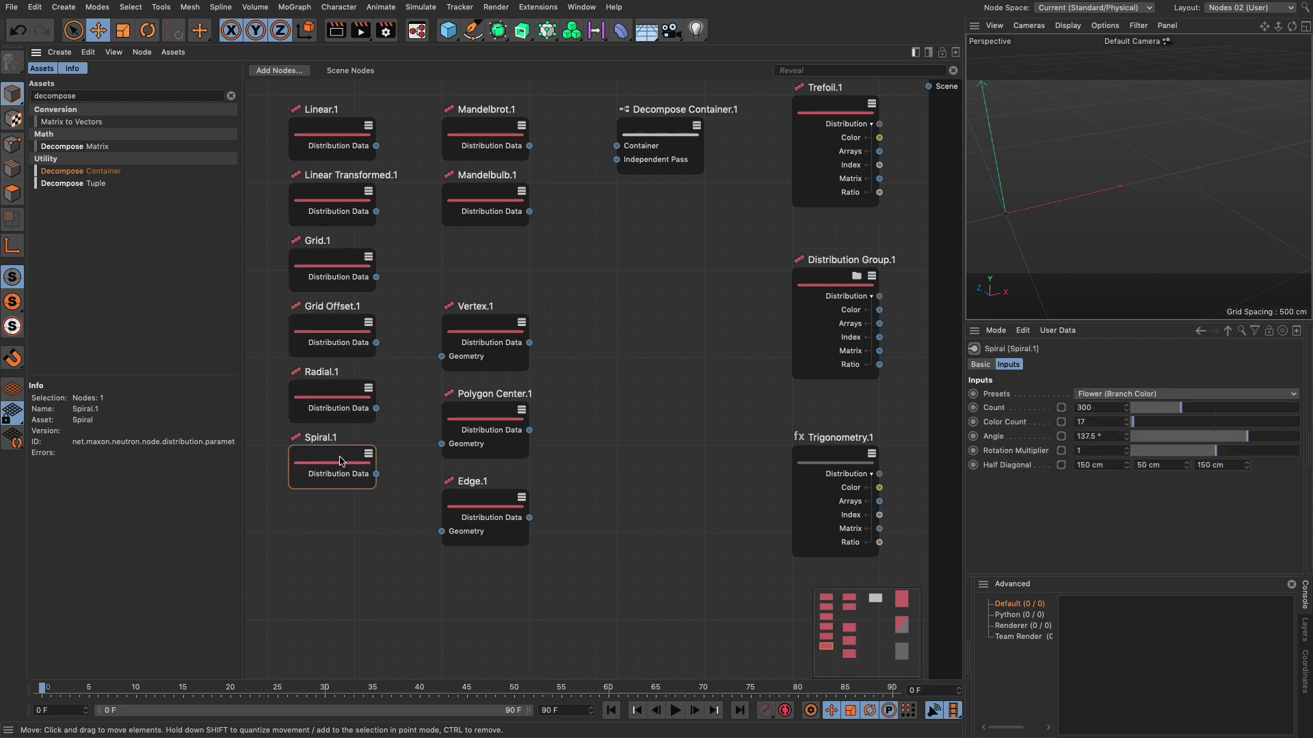
click(481, 135)
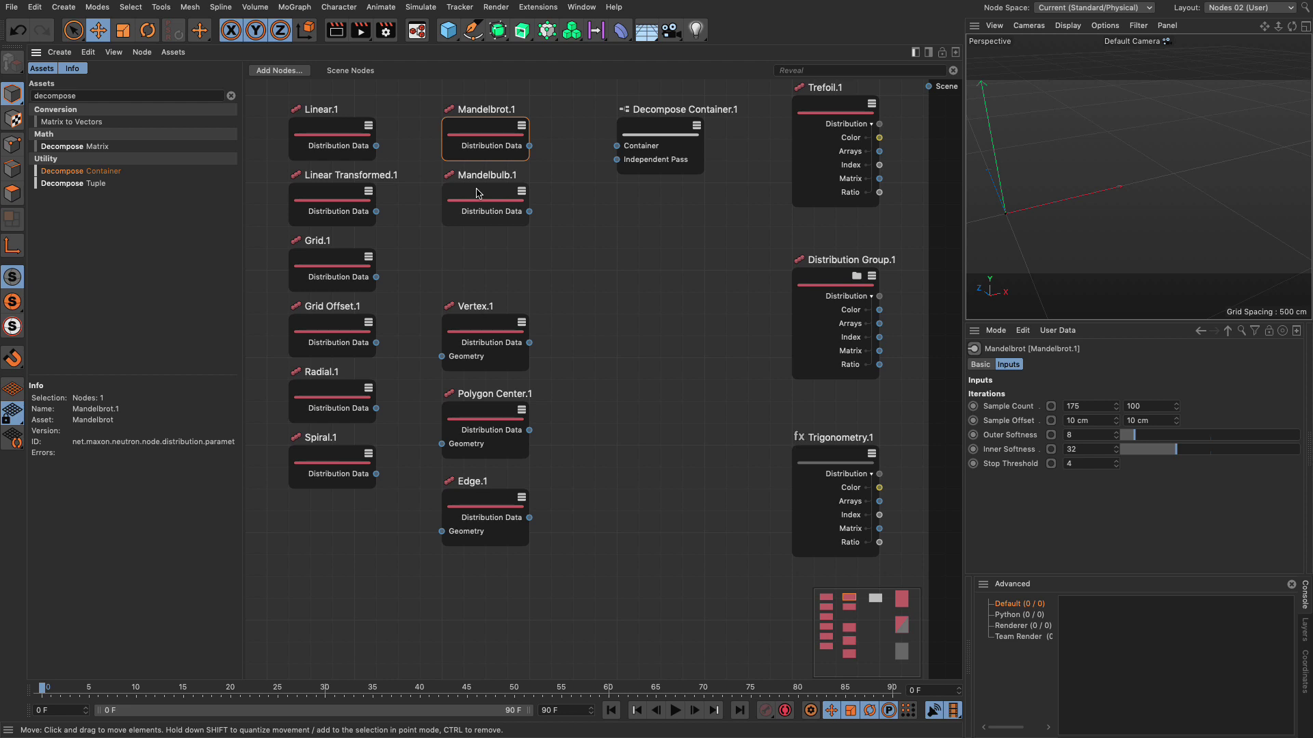
click(501, 329)
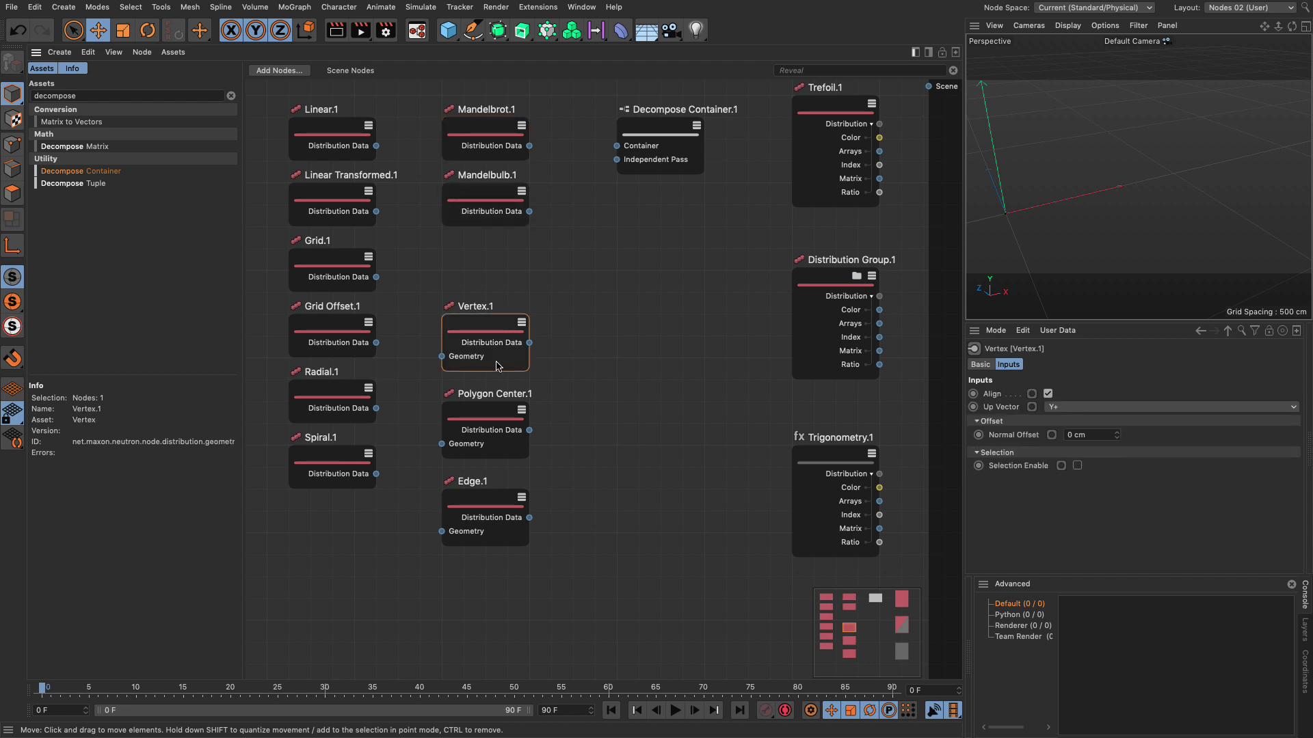
click(502, 510)
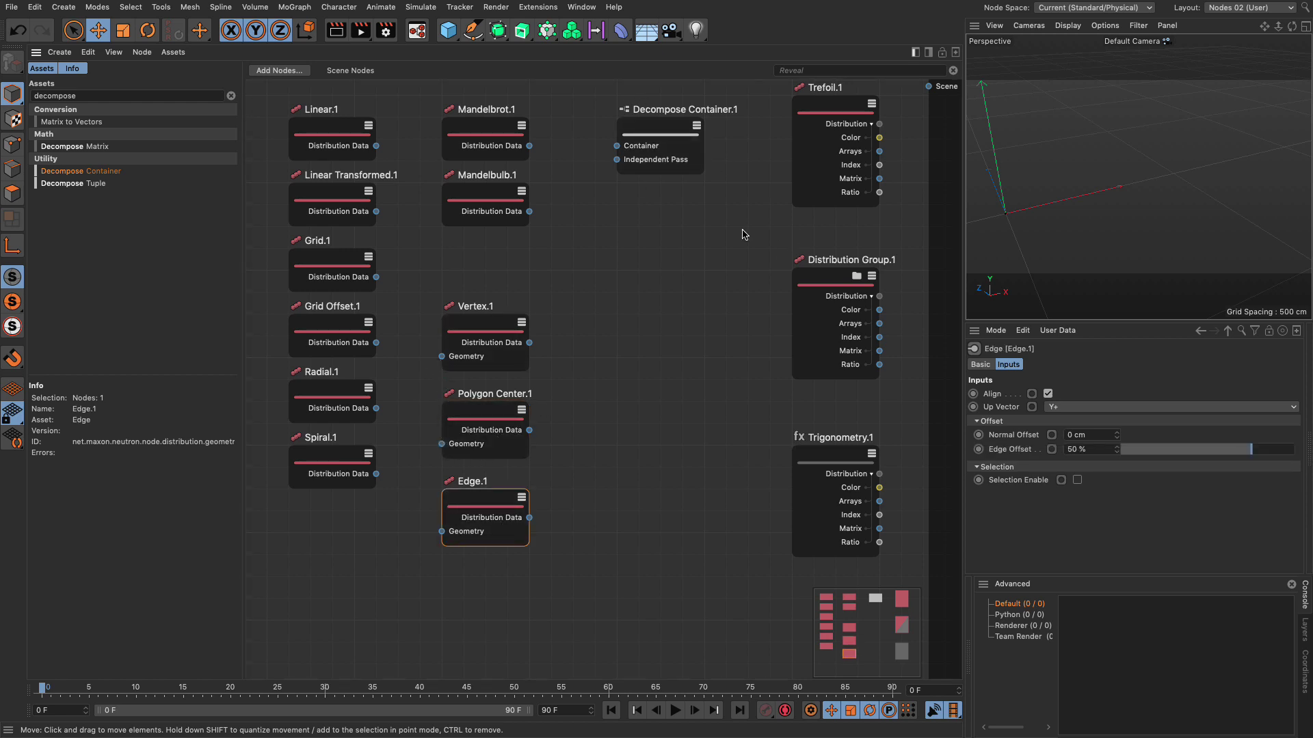
- Compare Trefoil.1, Distribution Group.1 and Trigonometry.1 inputs, leaving Trefoil.1 selected
click(830, 111)
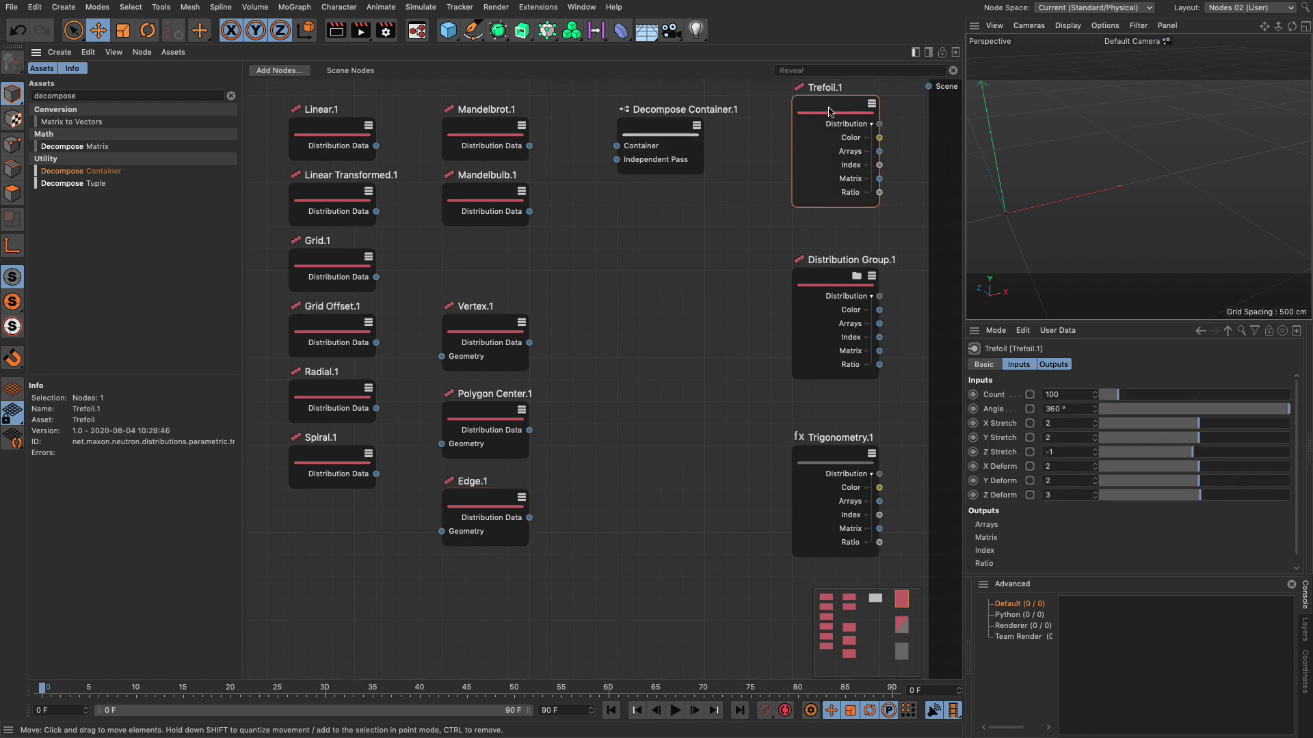
click(841, 286)
click(831, 459)
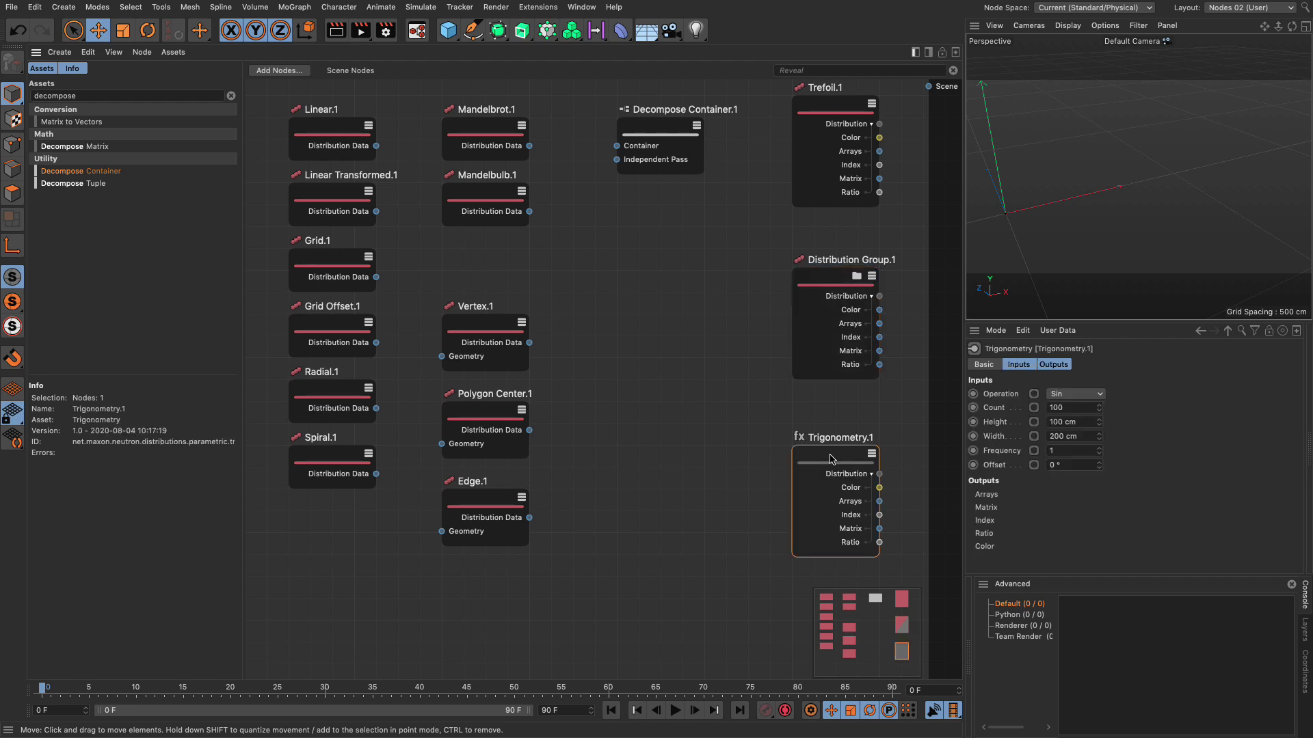
click(838, 306)
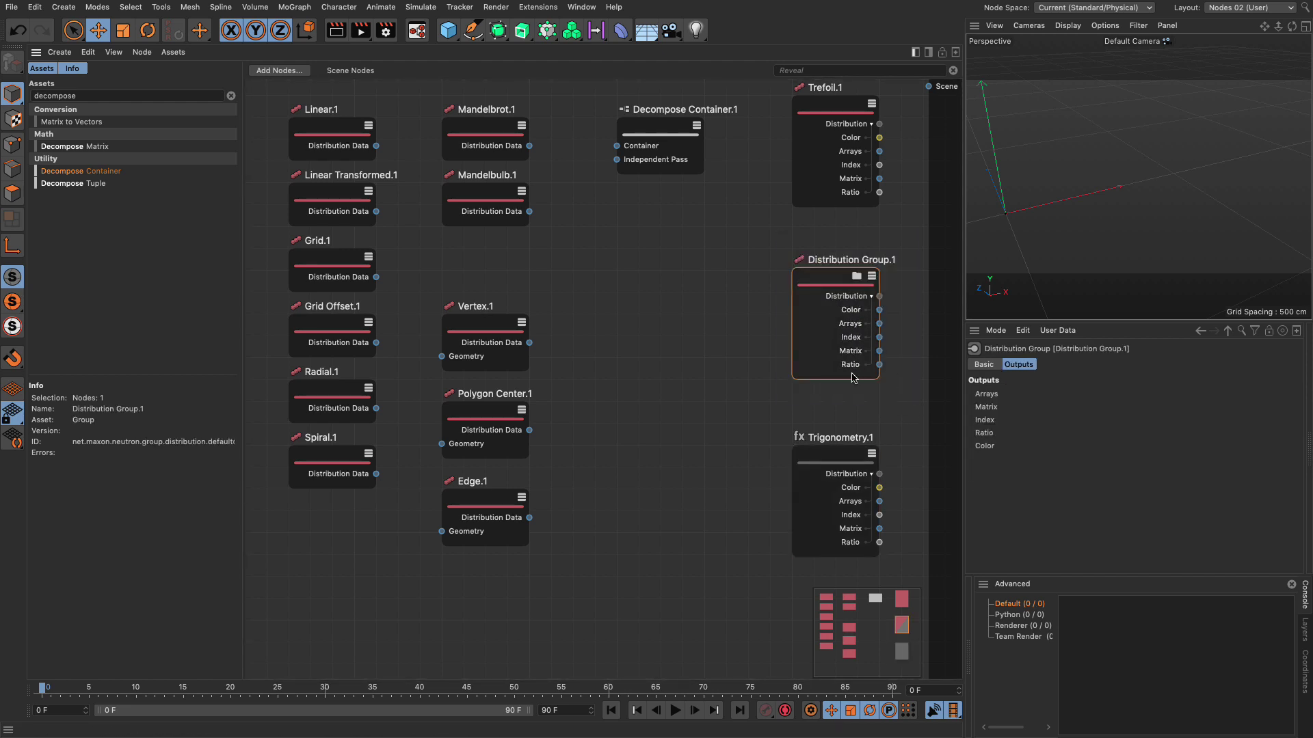
click(841, 115)
click(854, 463)
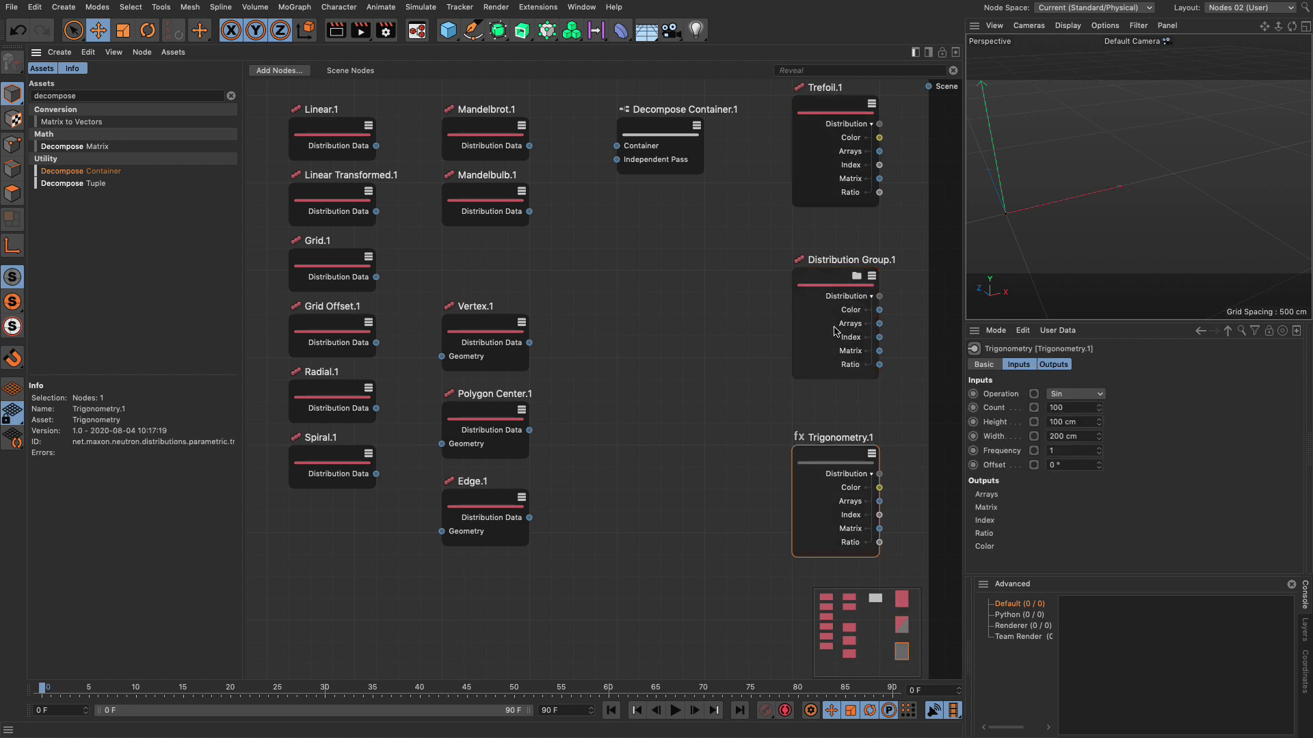
click(835, 108)
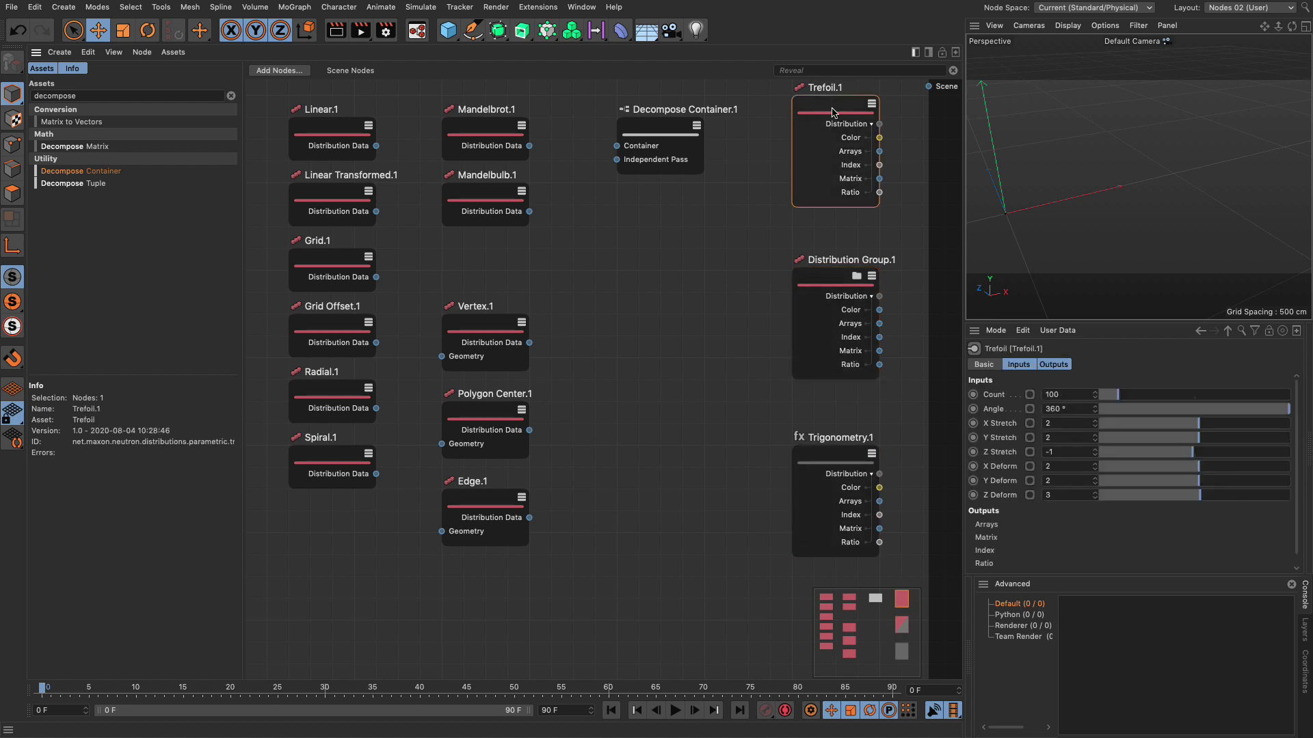
click(178, 54)
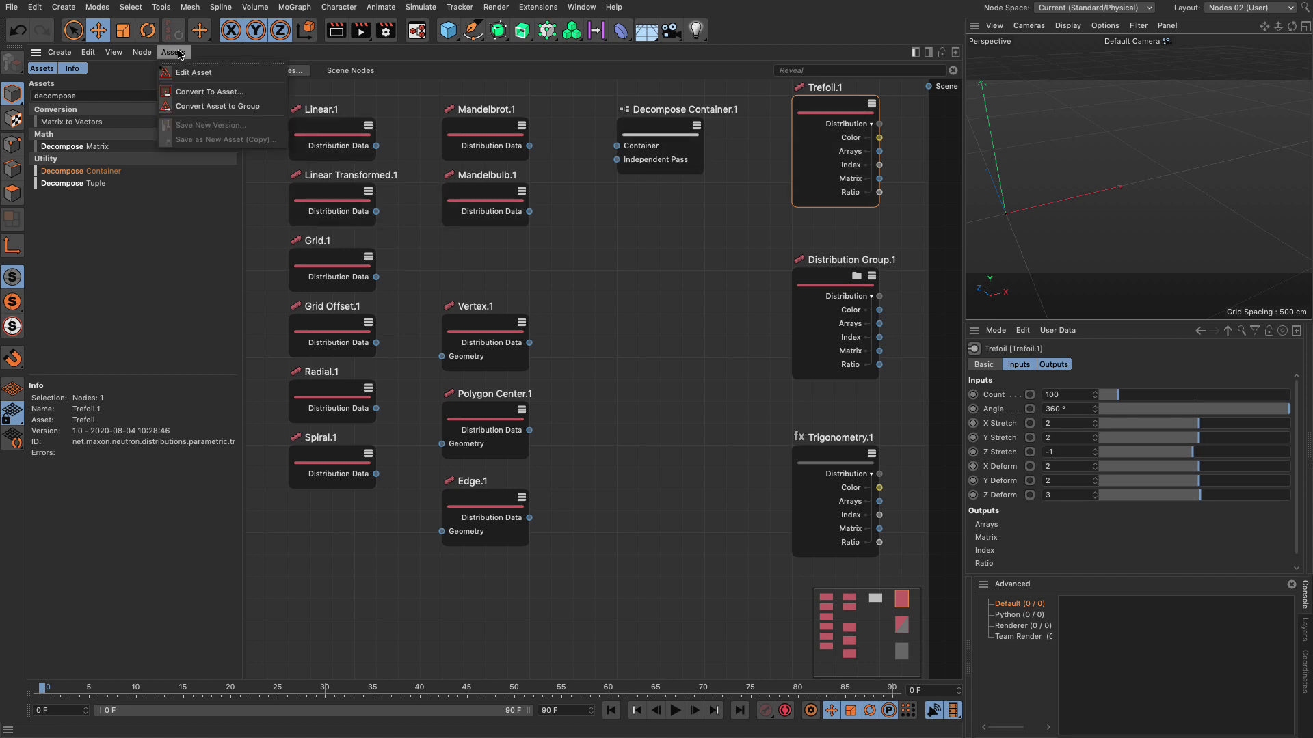
click(193, 72)
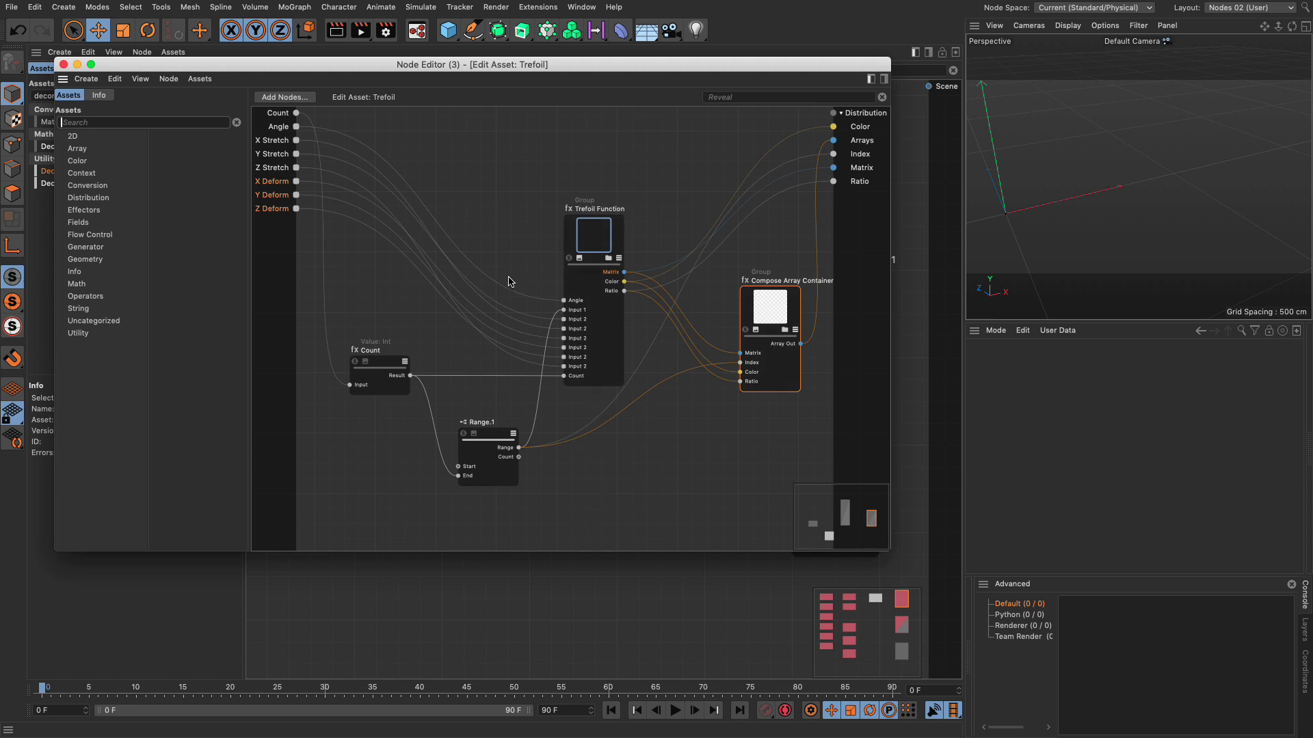
click(64, 64)
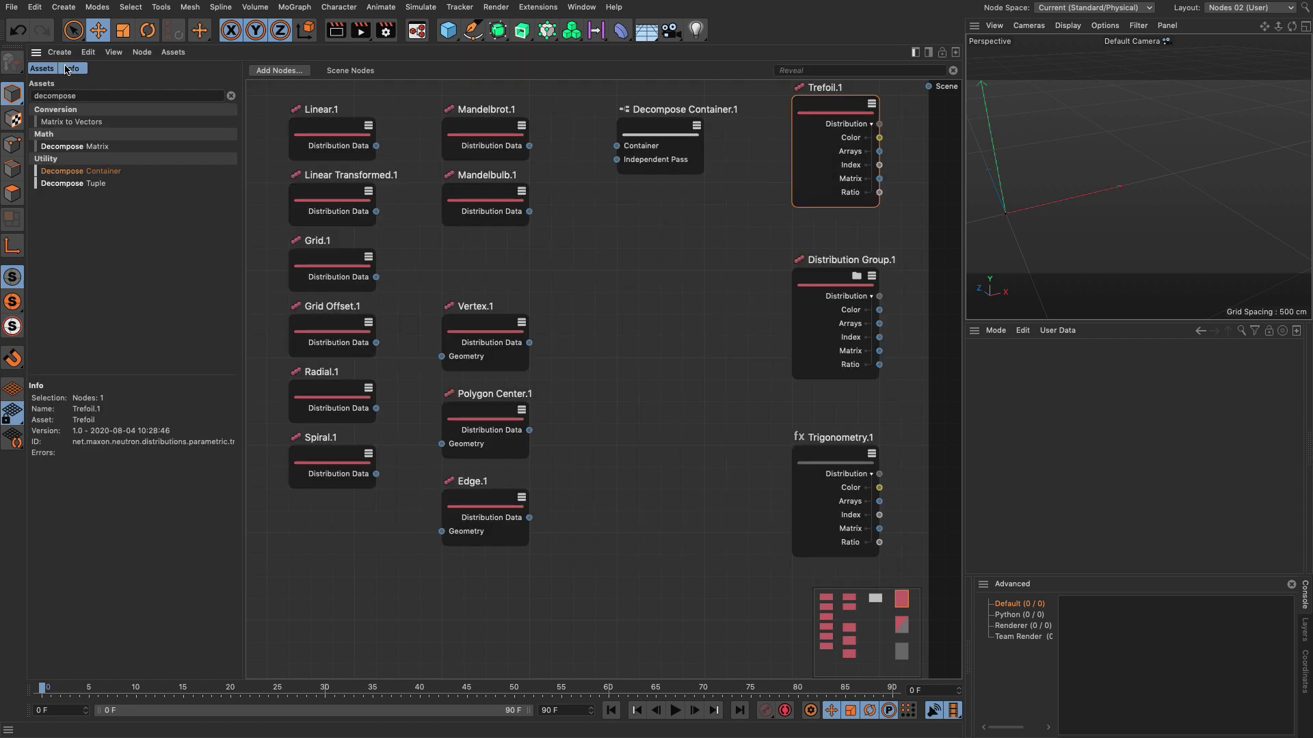
click(733, 219)
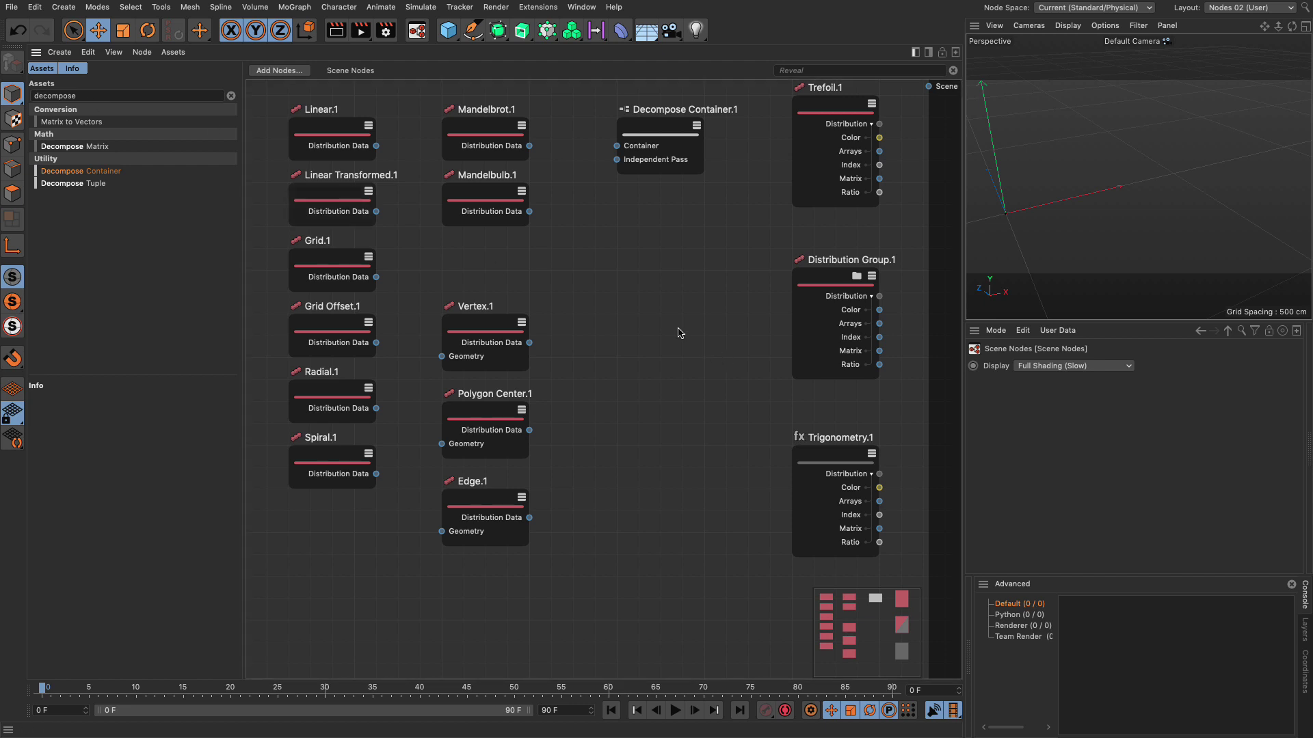
drag(738, 414, 881, 559)
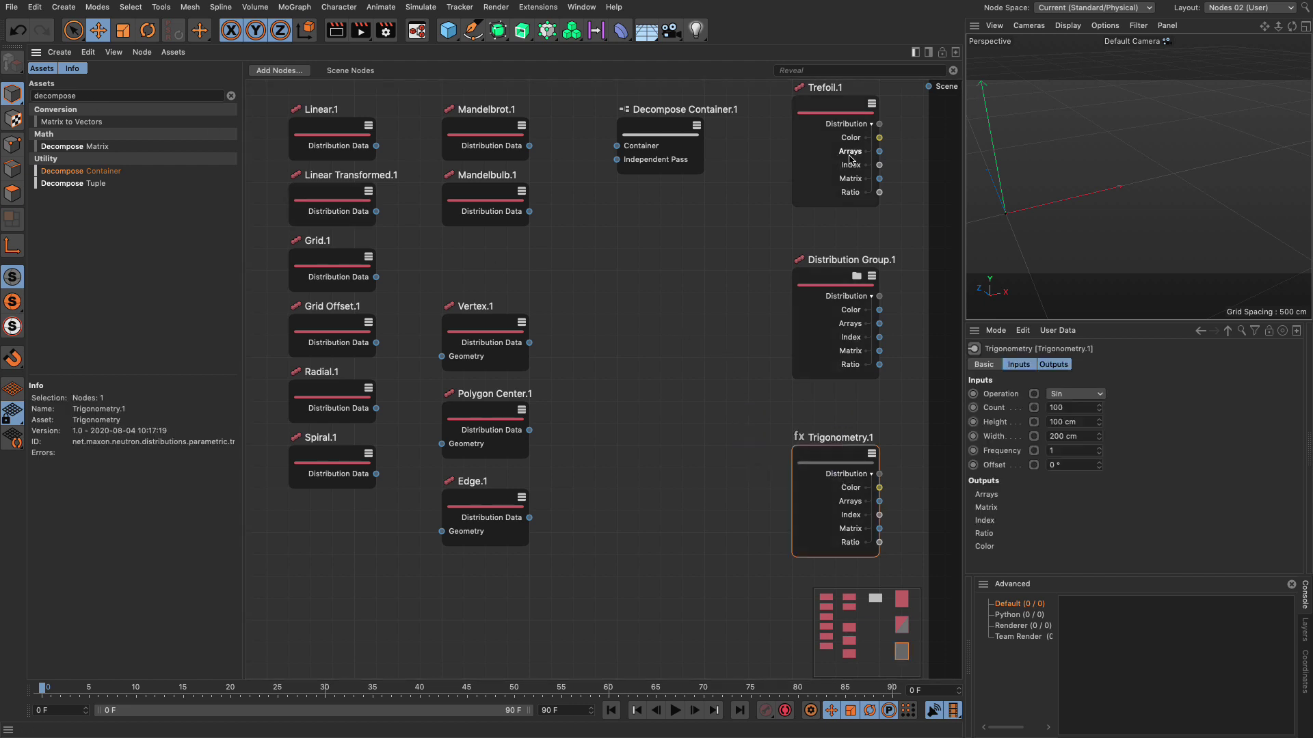
click(837, 109)
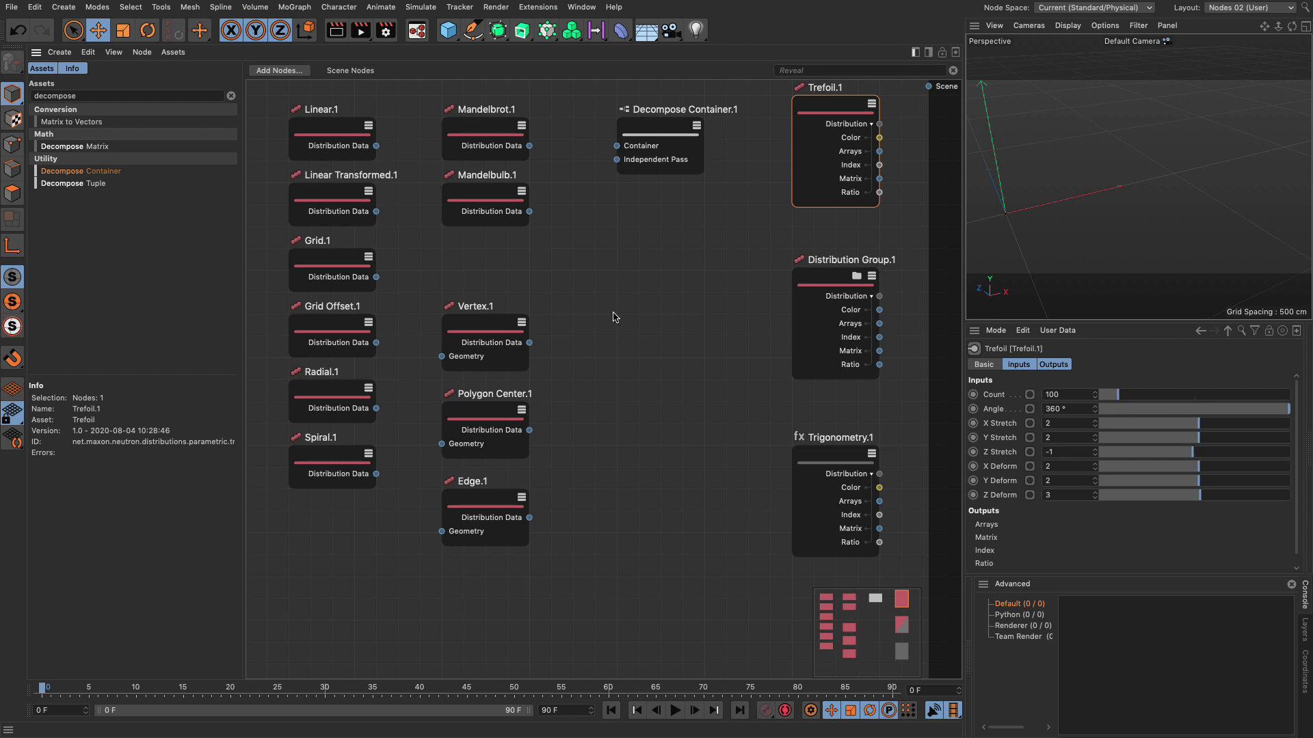
- Place Decompose Container.1 beside Grid.1 so it takes Grid.1's distribution data
click(343, 263)
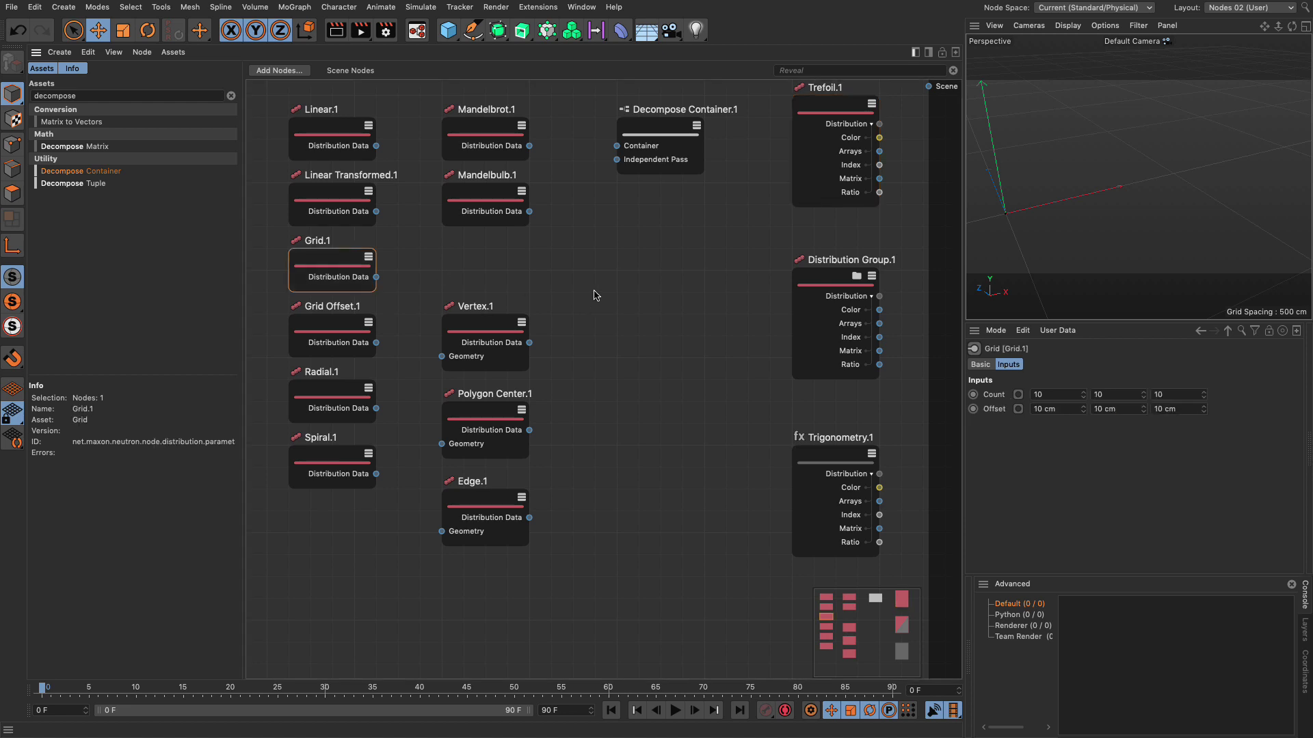
drag(626, 147, 377, 278)
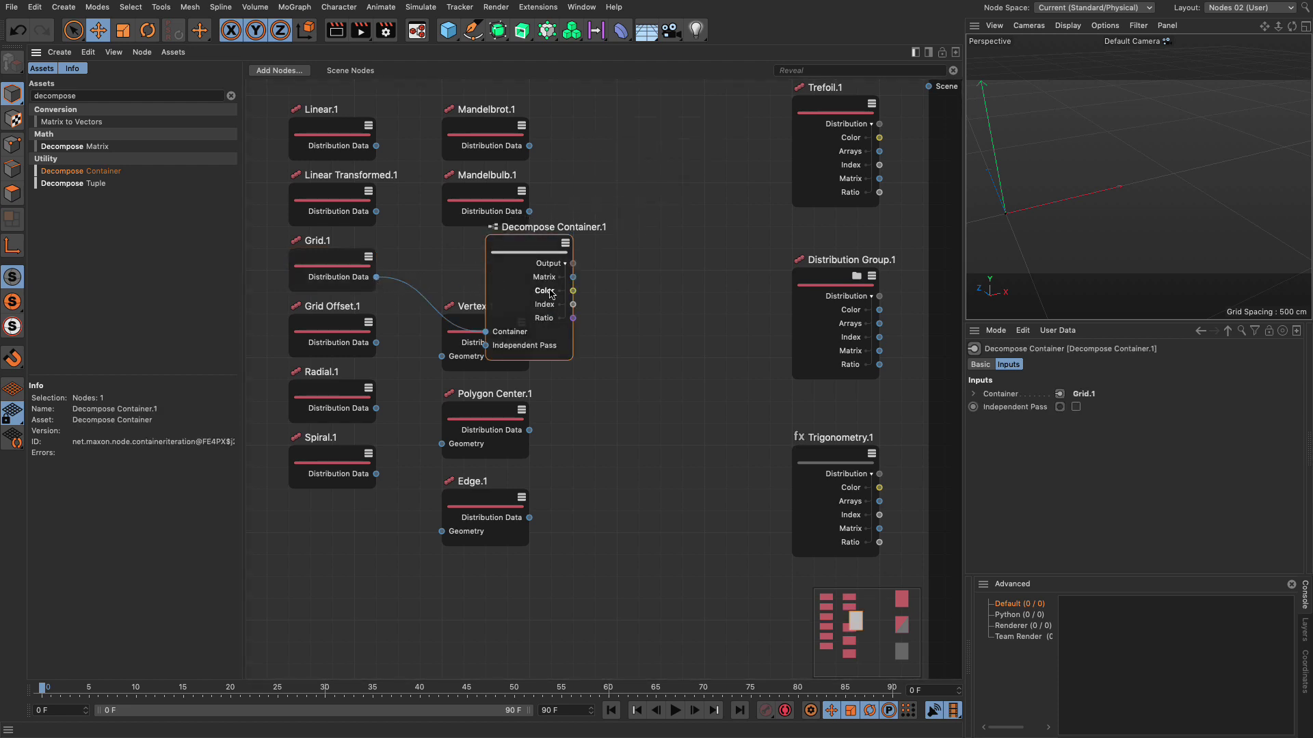
click(549, 278)
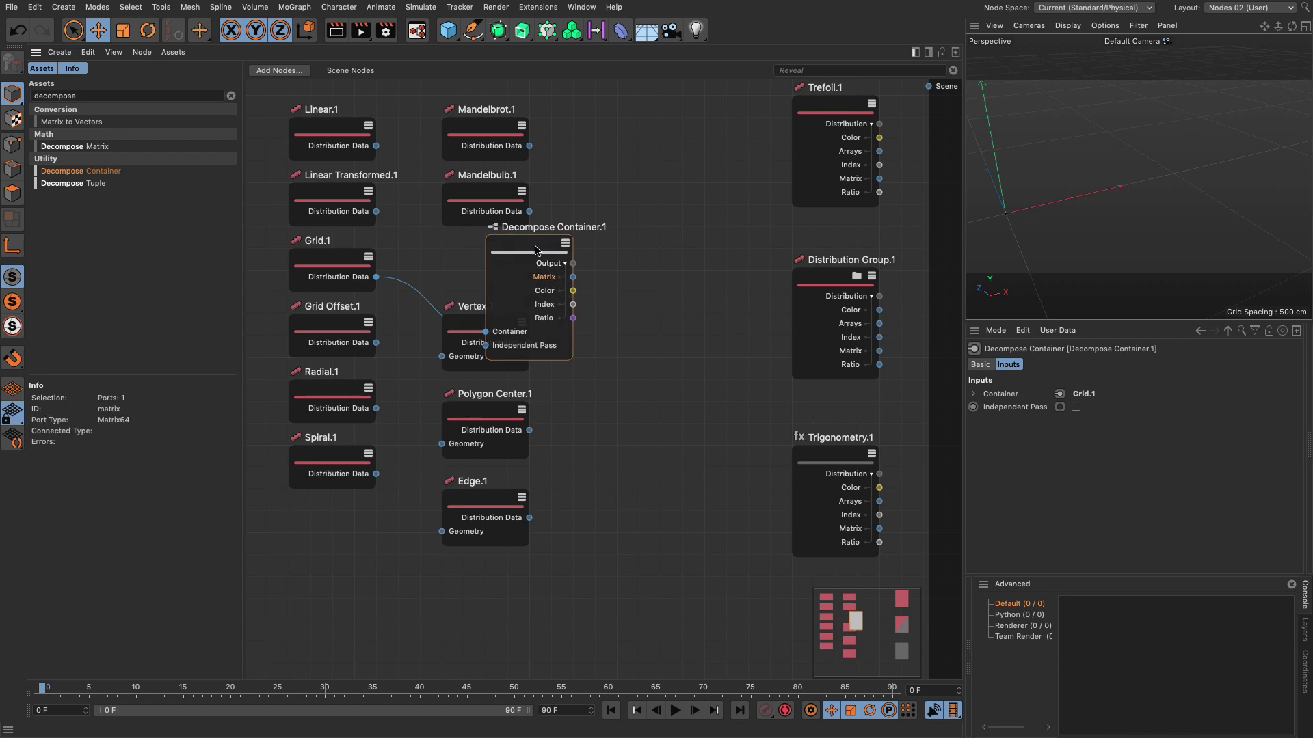
drag(537, 249, 581, 246)
- Add a Decompose Matrix node via 'decom' and connect the container's Matrix output to it
double_click(663, 404)
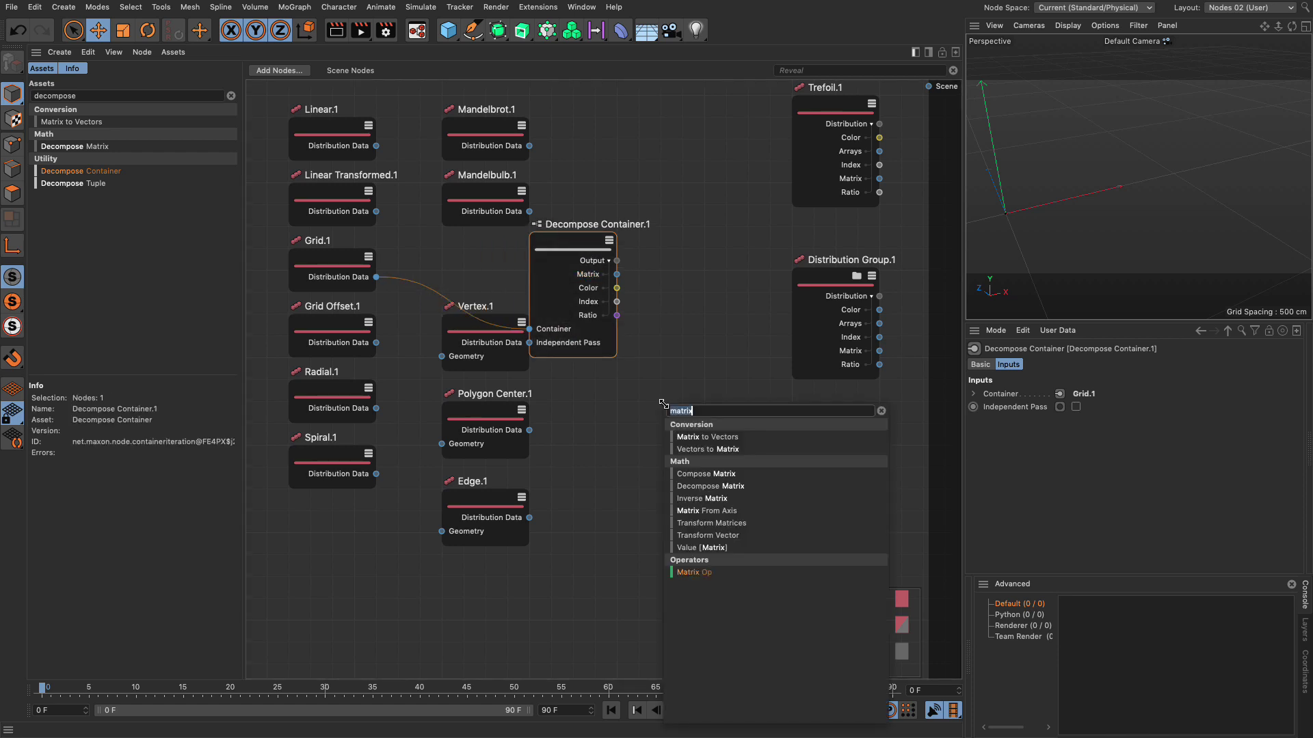
text(decompose)
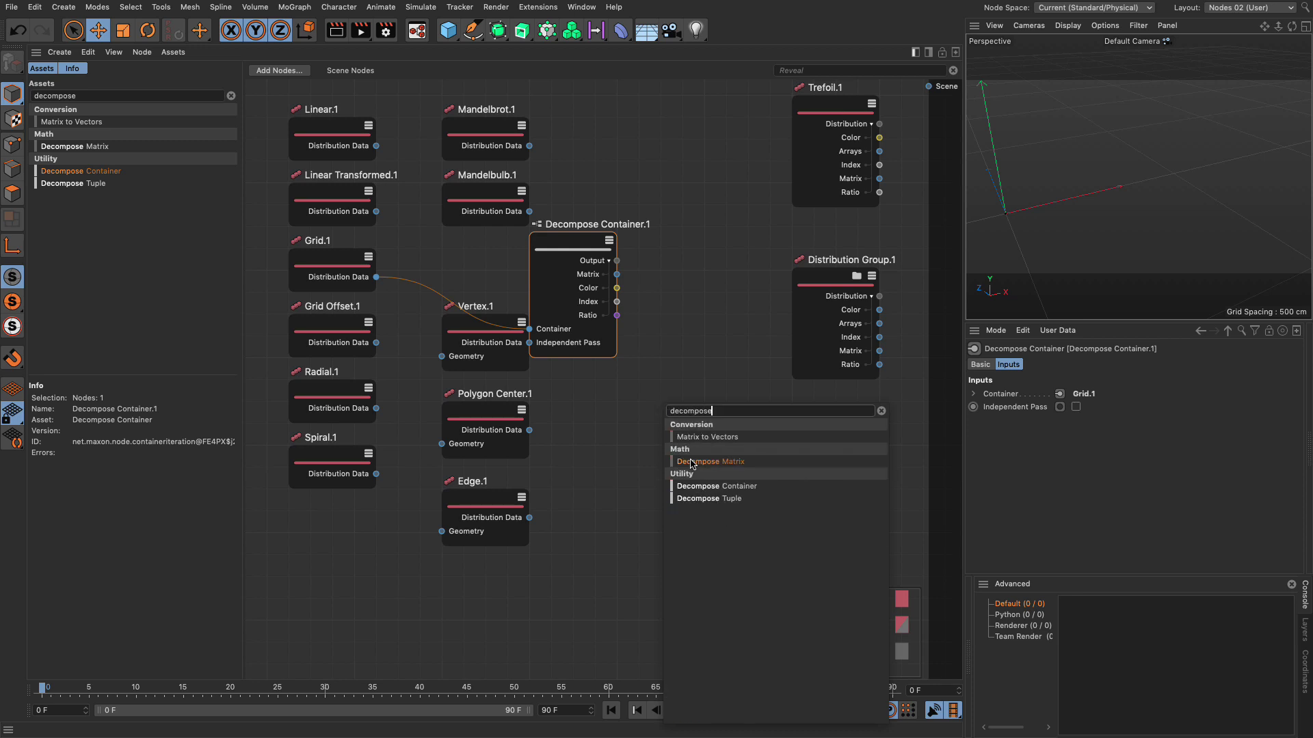
drag(691, 463, 649, 347)
drag(686, 298, 675, 316)
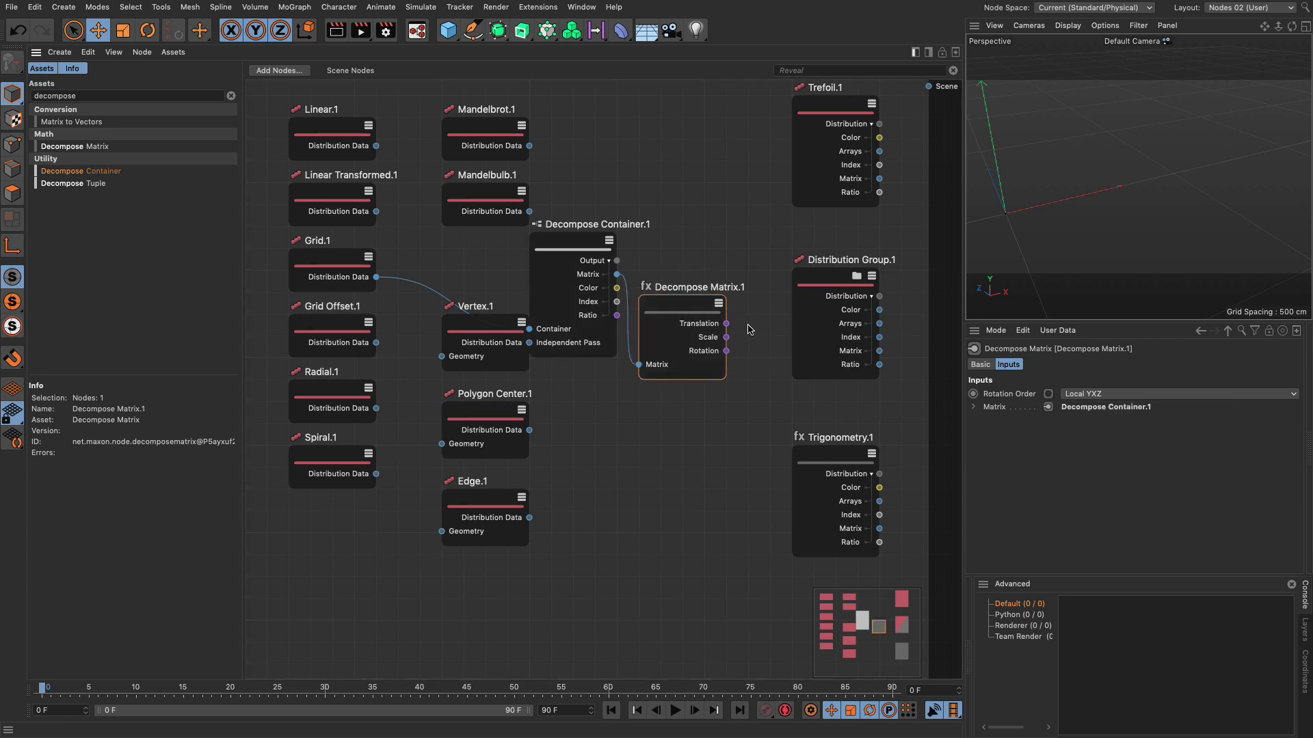
middle_drag(676, 315, 452, 349)
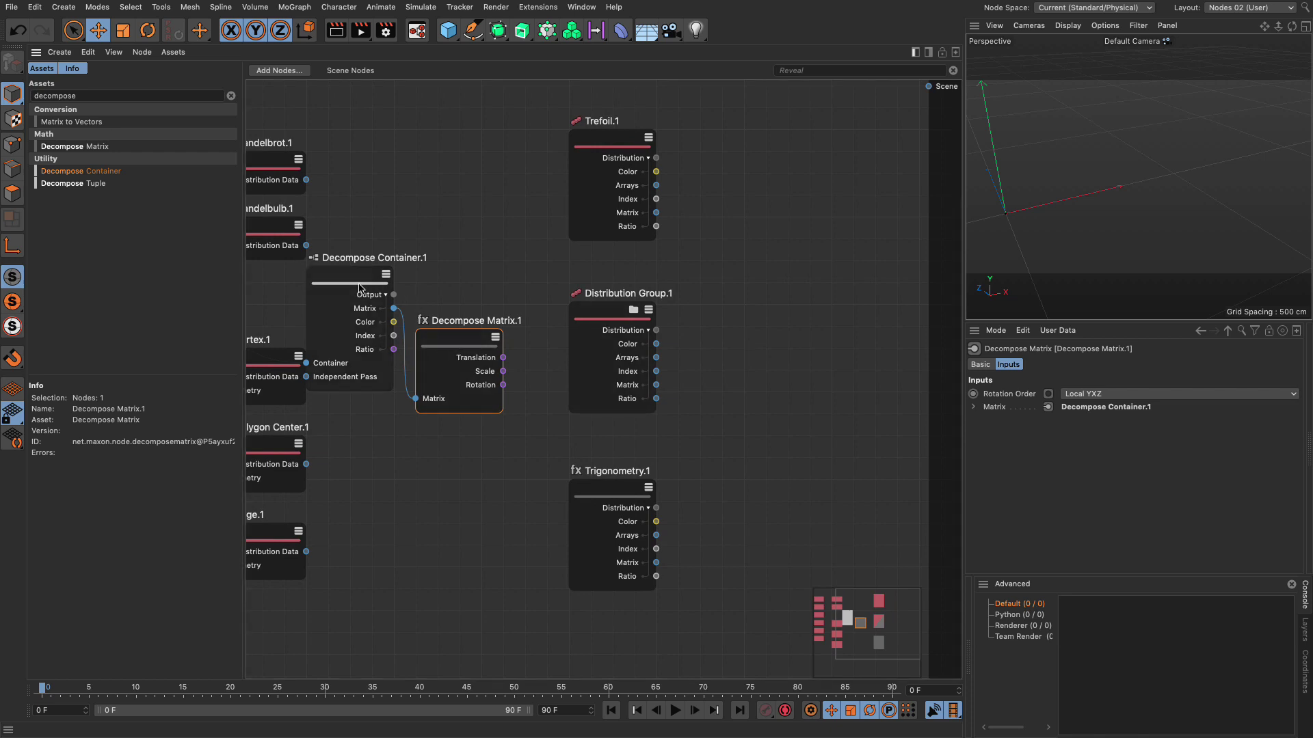
- Tidy Decompose Container.1 and Decompose Matrix.1, then add a Geometry Property Set via 'set'
drag(348, 283, 372, 243)
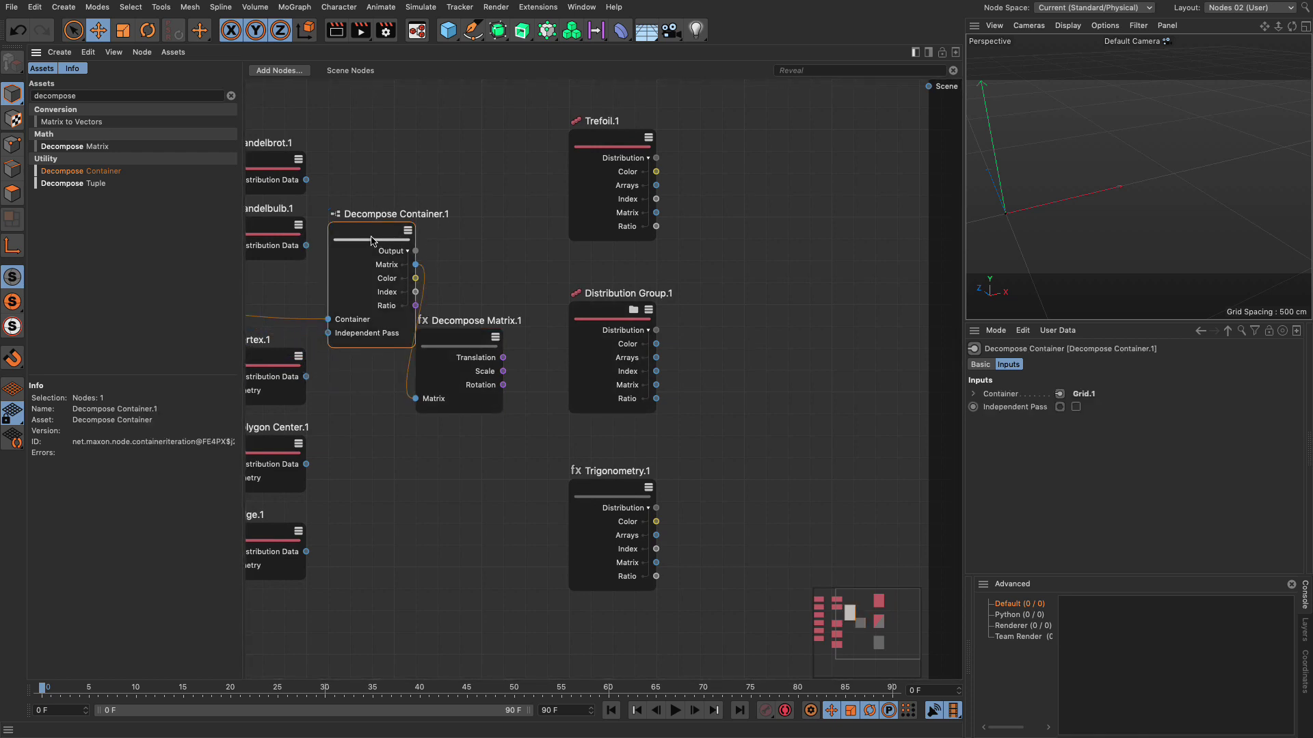
drag(451, 337, 471, 339)
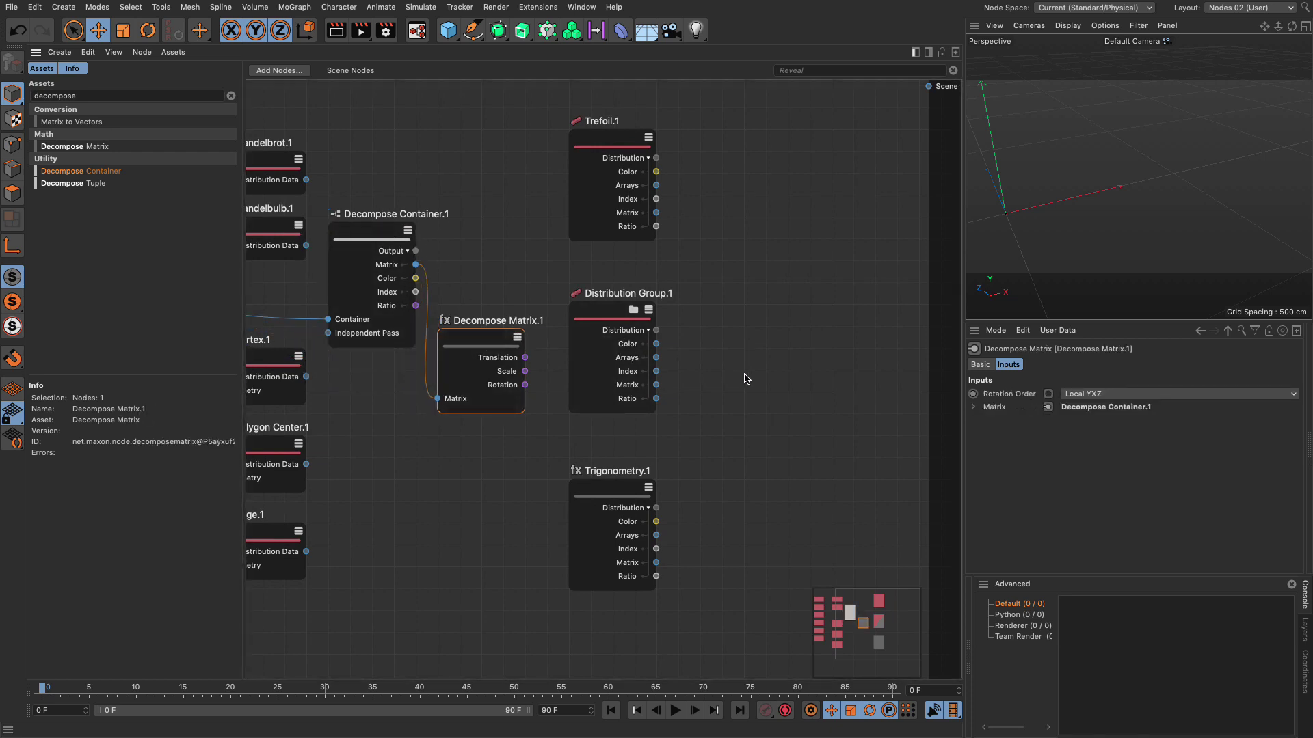
double_click(715, 323)
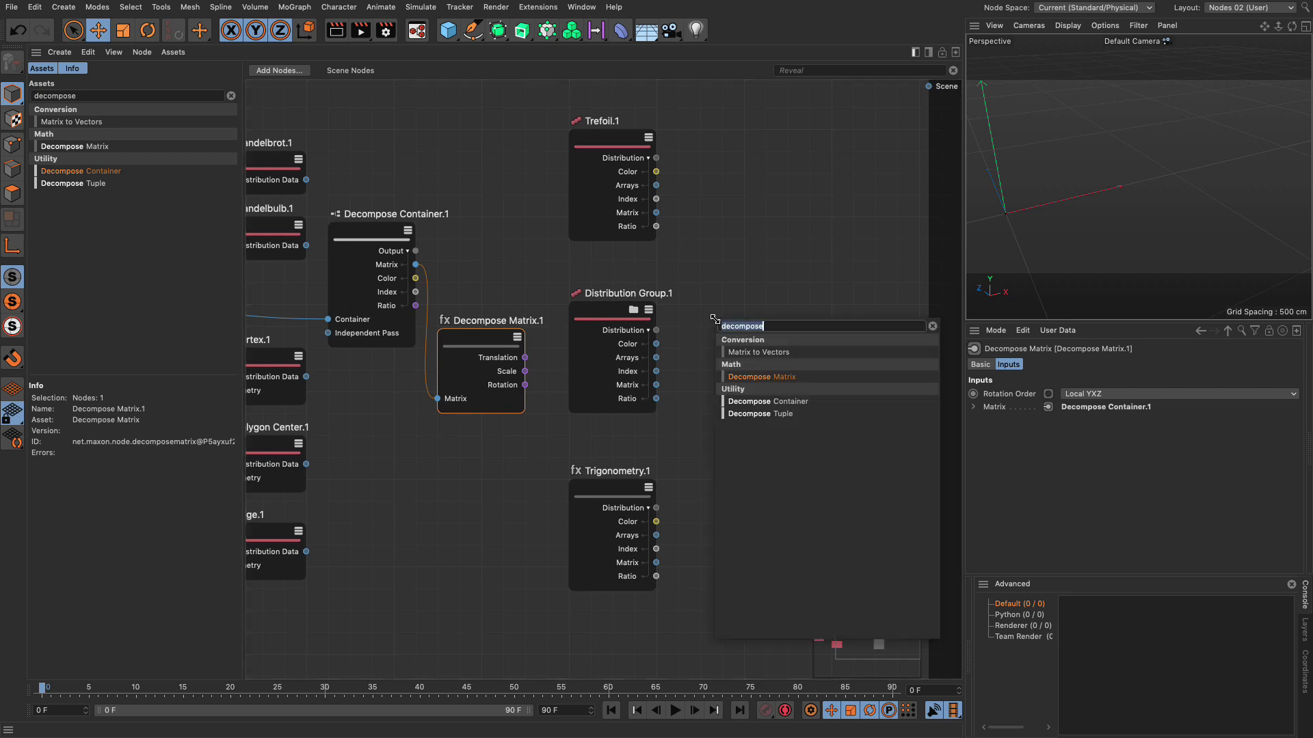
text(set)
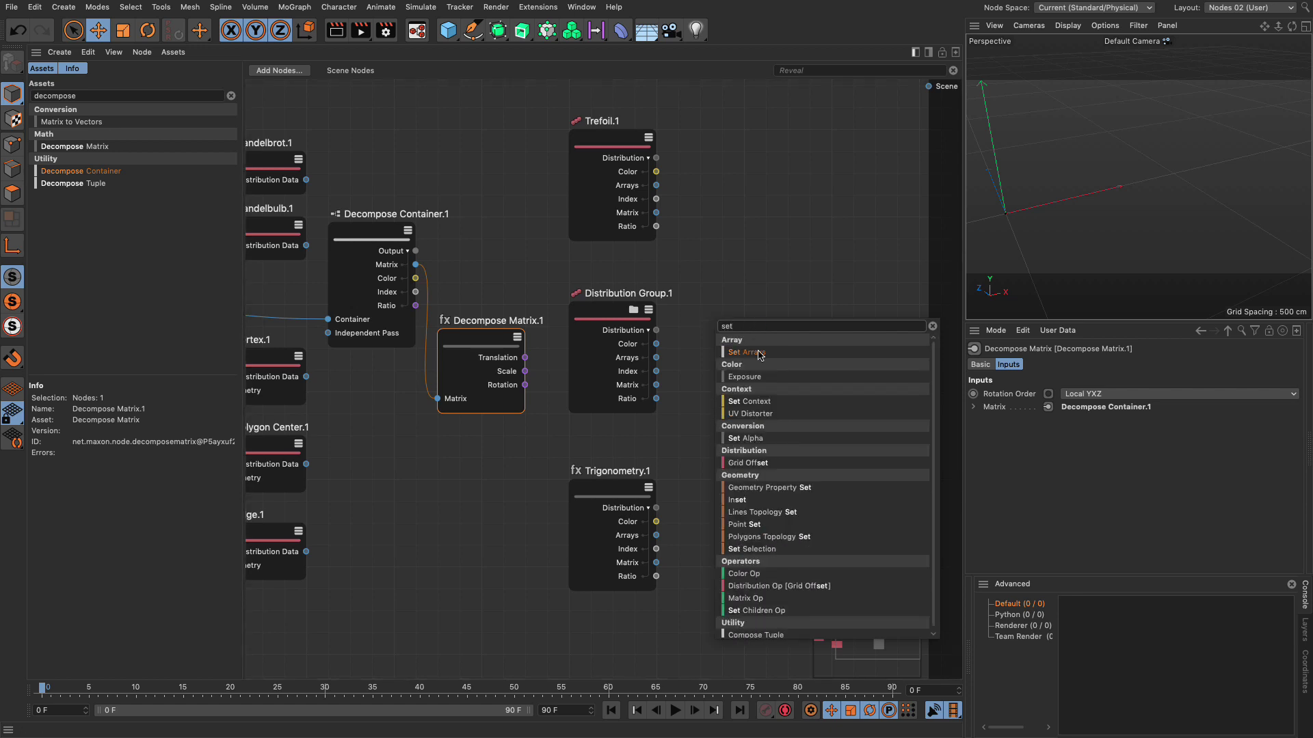
key(Return)
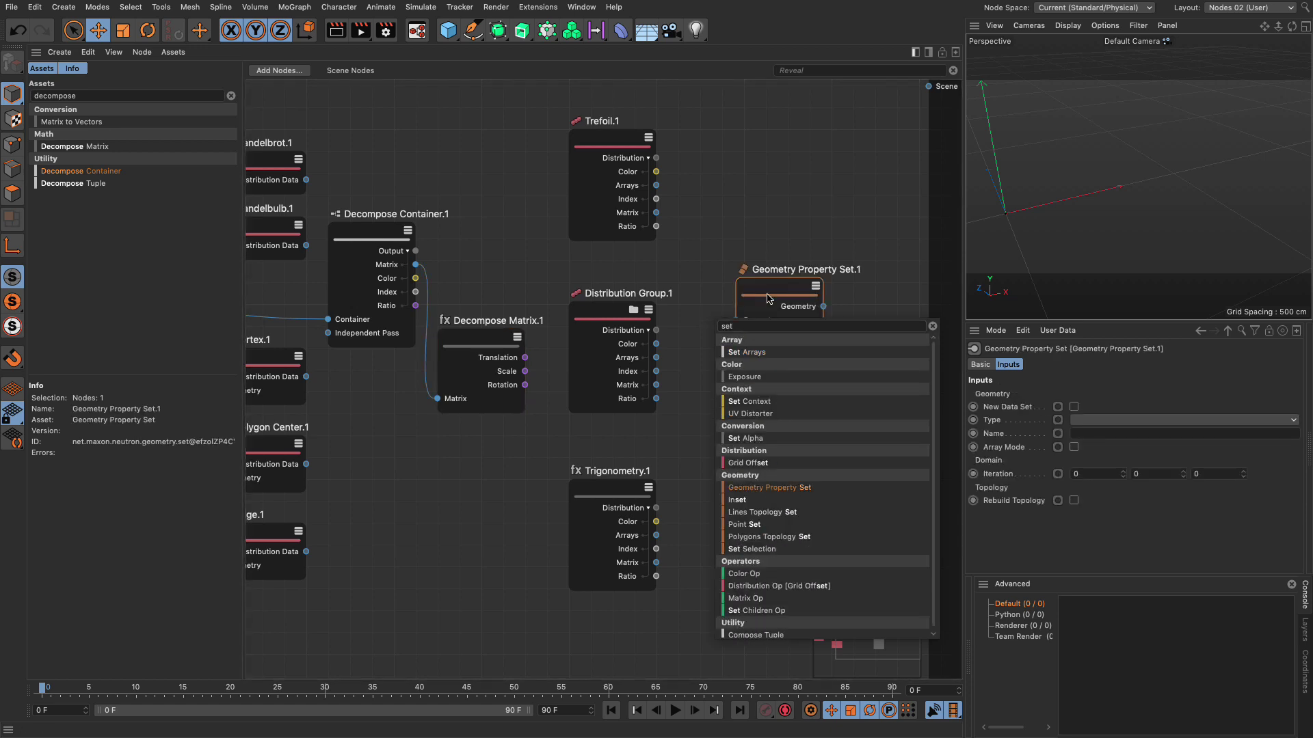
- Add Geometry Op.1 fed by the property set, output it to Scene, and route Translation into Iteration
double_click(777, 219)
text(geom)
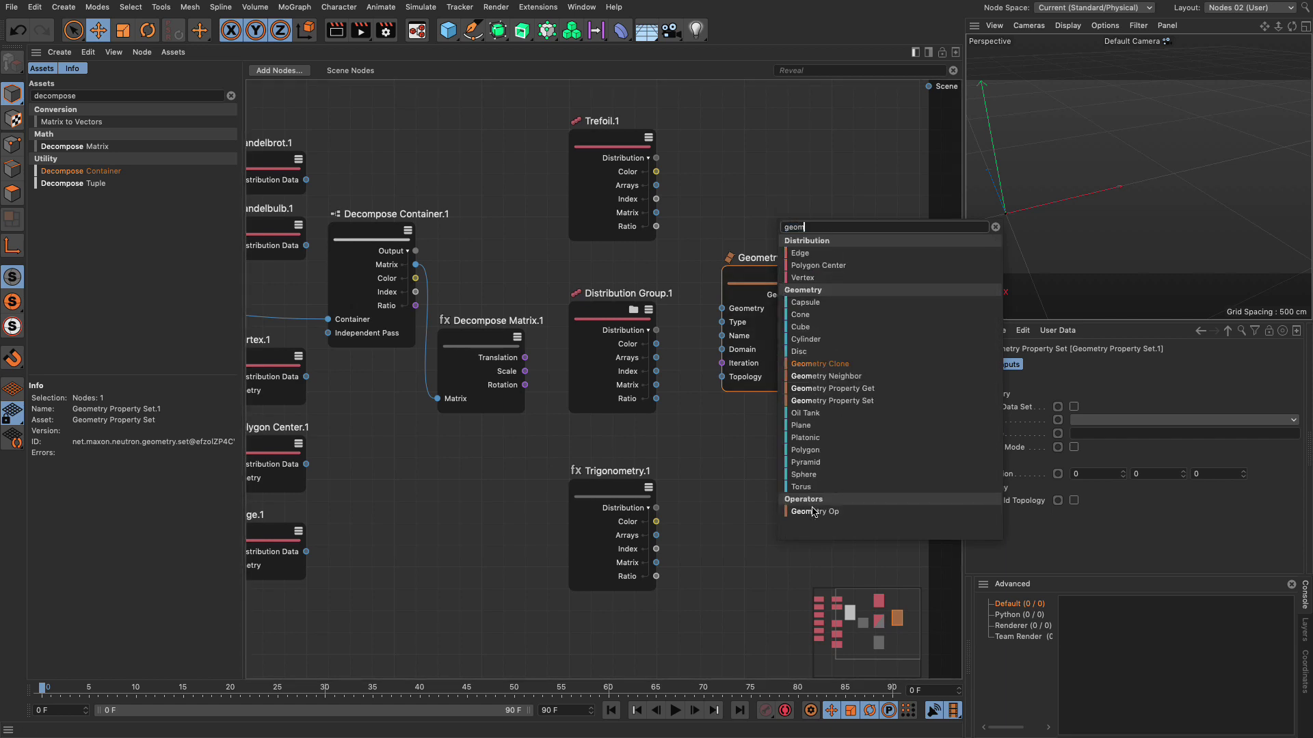
drag(812, 512, 831, 190)
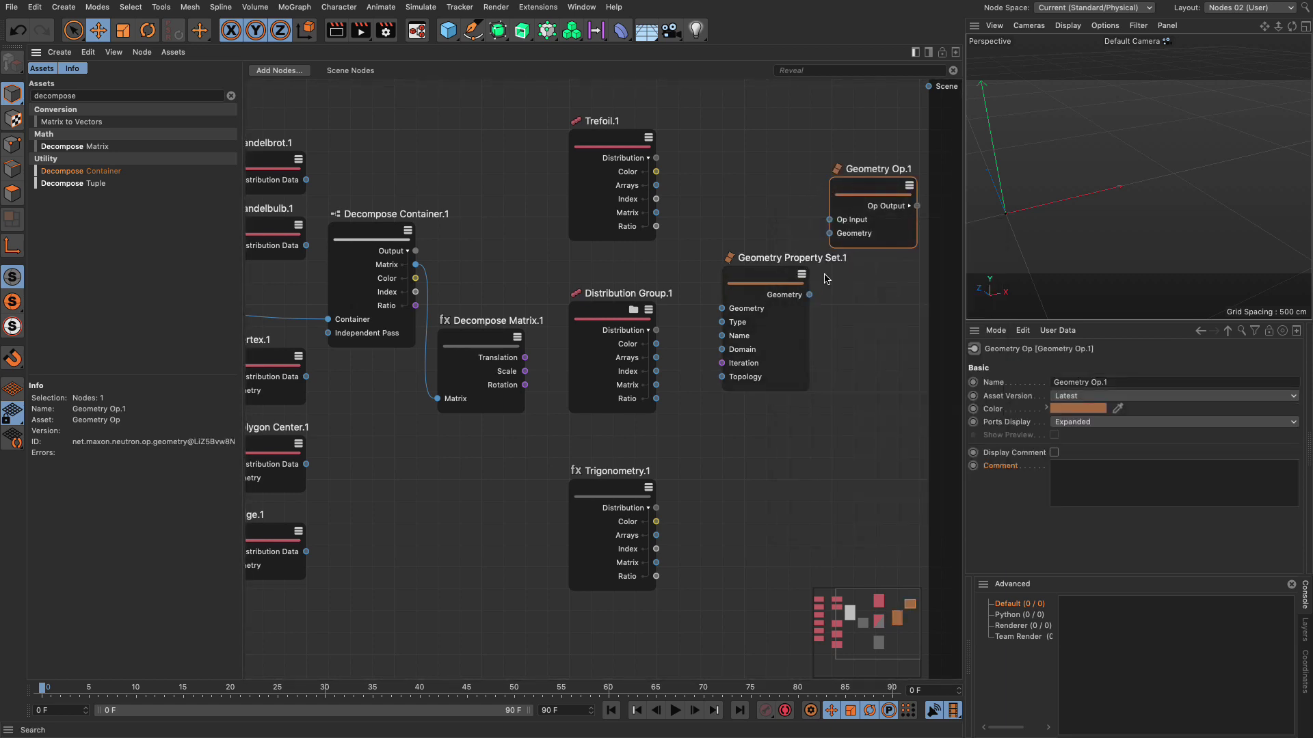
drag(810, 295, 829, 233)
drag(891, 185, 926, 94)
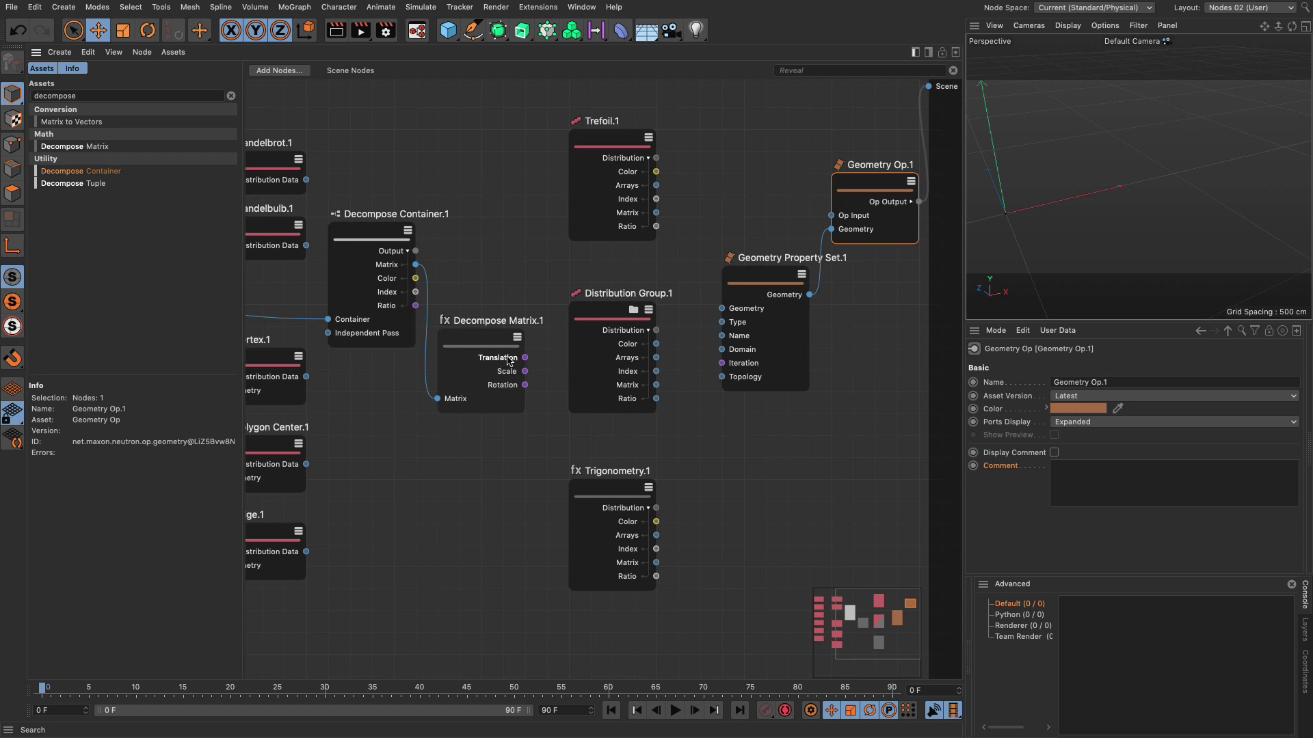
drag(525, 357, 722, 363)
- Select Geometry Property Set.1, then zoom in and orbit around the cubic lattice of points
click(779, 363)
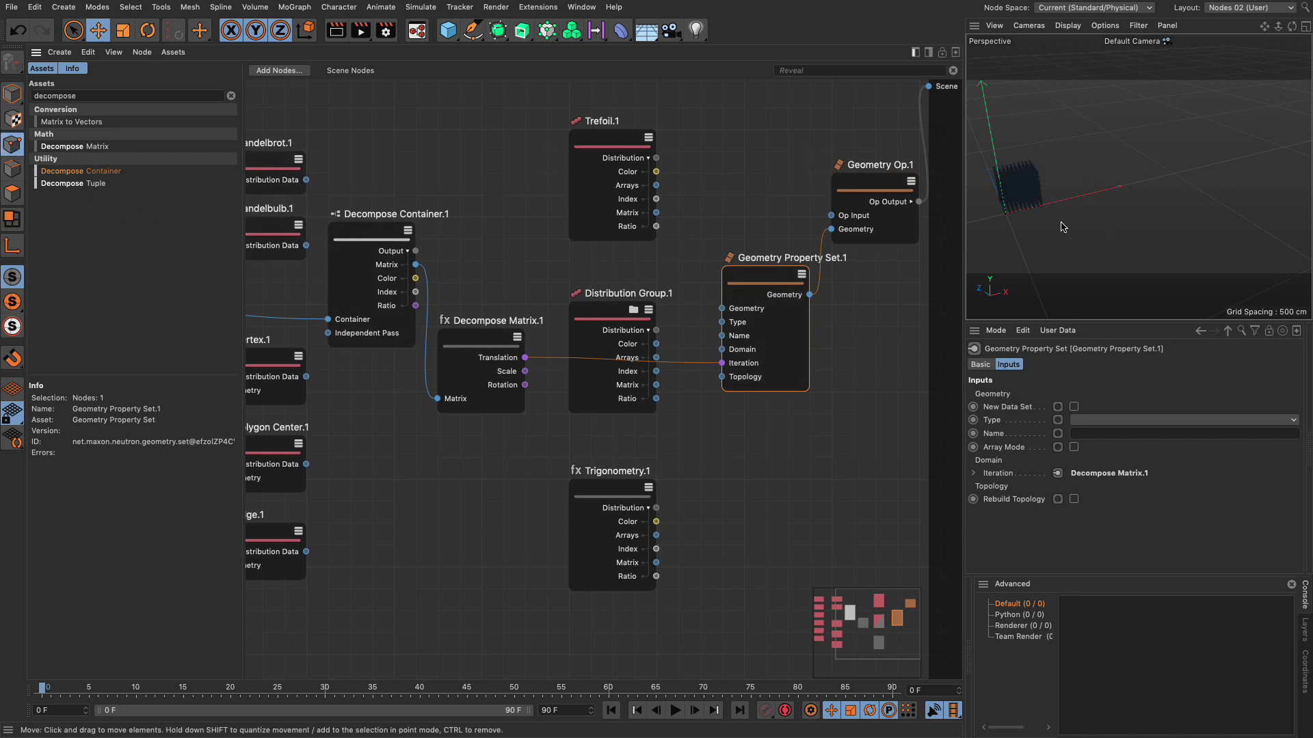
scroll(1029, 198, up, 5)
alt+drag(1034, 194, 1144, 213)
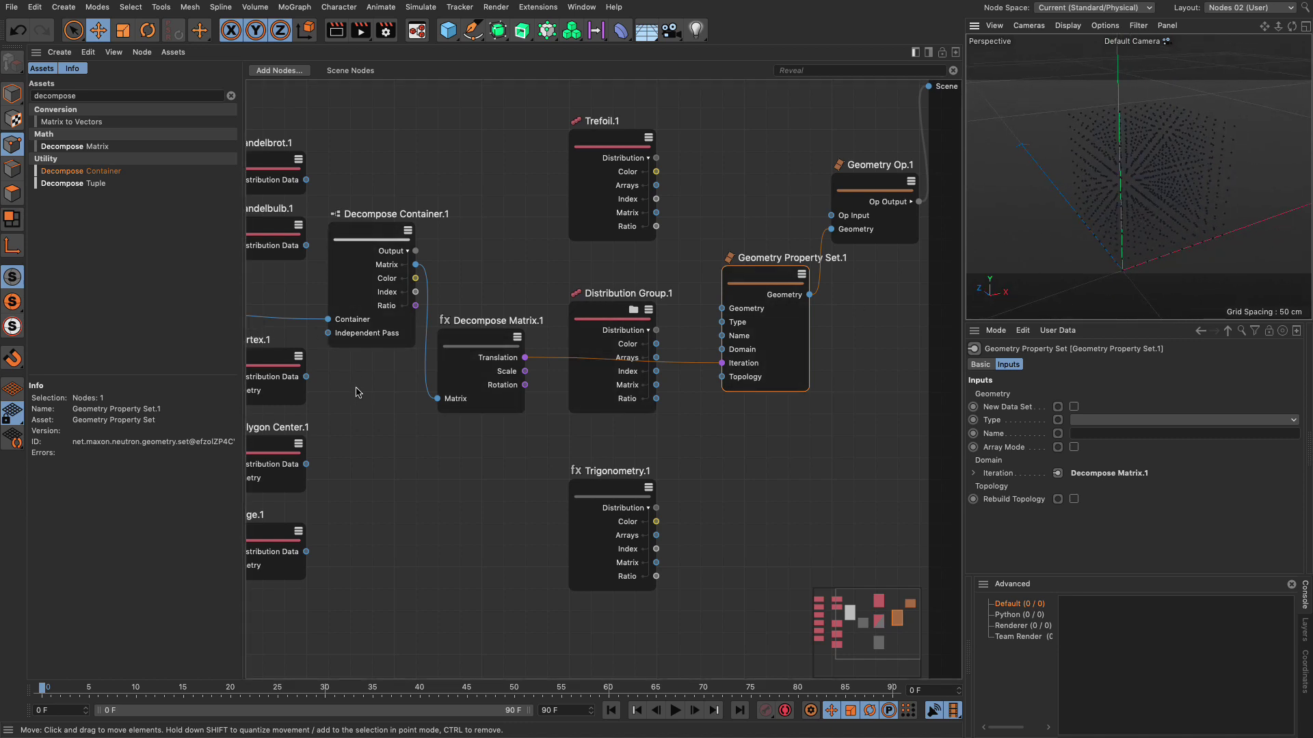